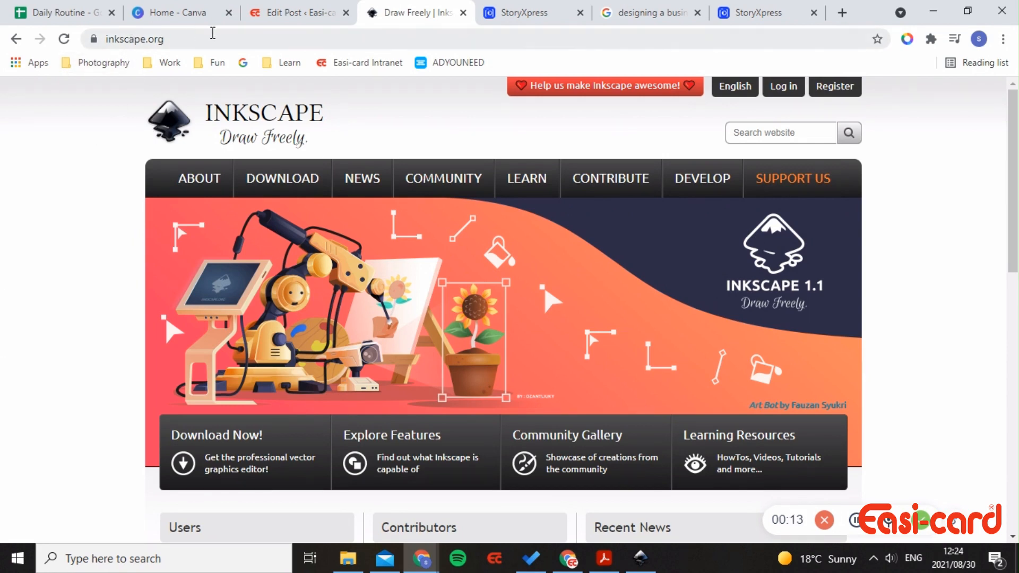
- Browse inkscape.org from Current Version to the Inkscape 1.1 Windows downloads listing 64-bit and 32-bit builds
mouse_move(303, 183)
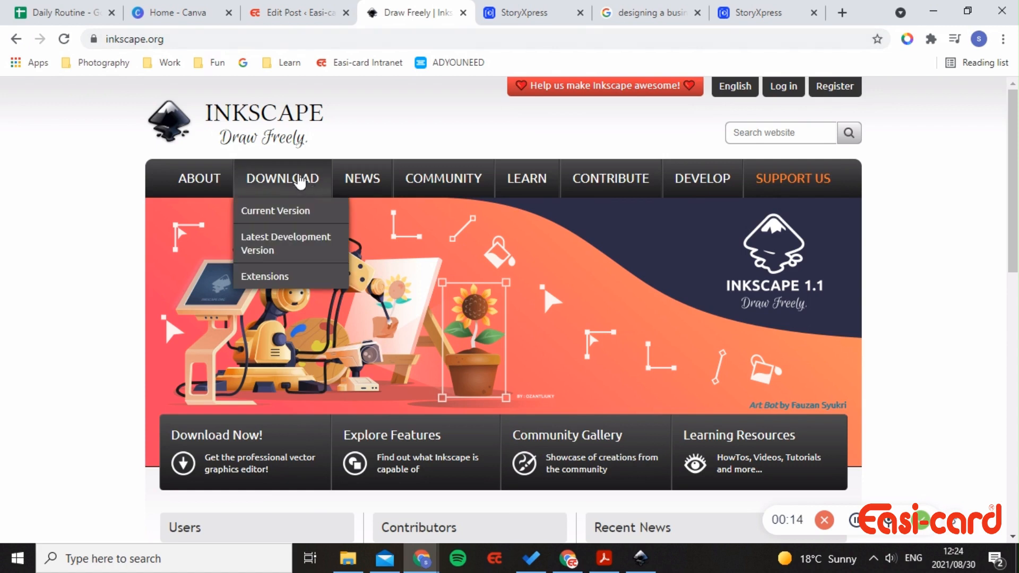
left_click(293, 215)
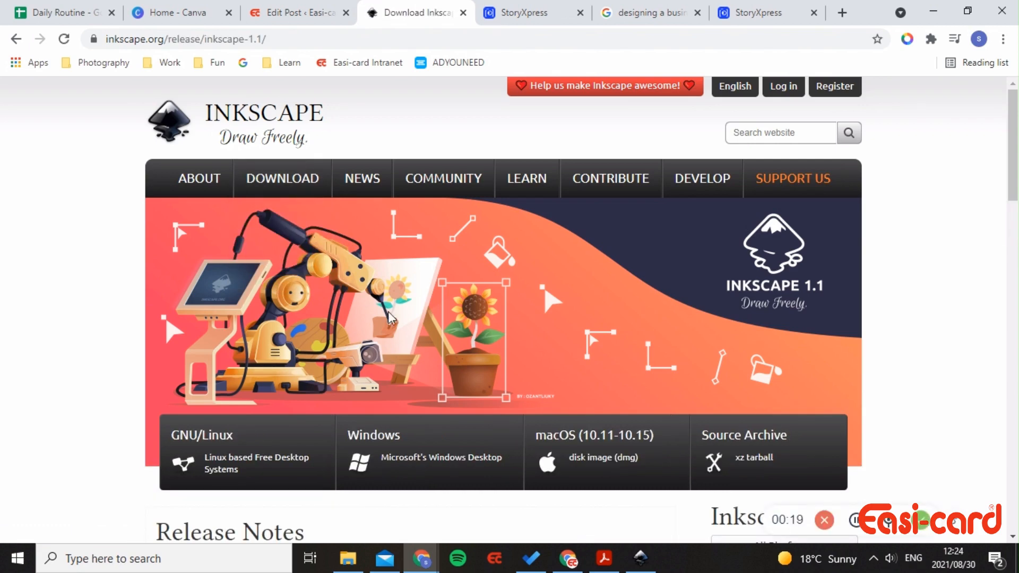
scroll(512, 398, "down", 3)
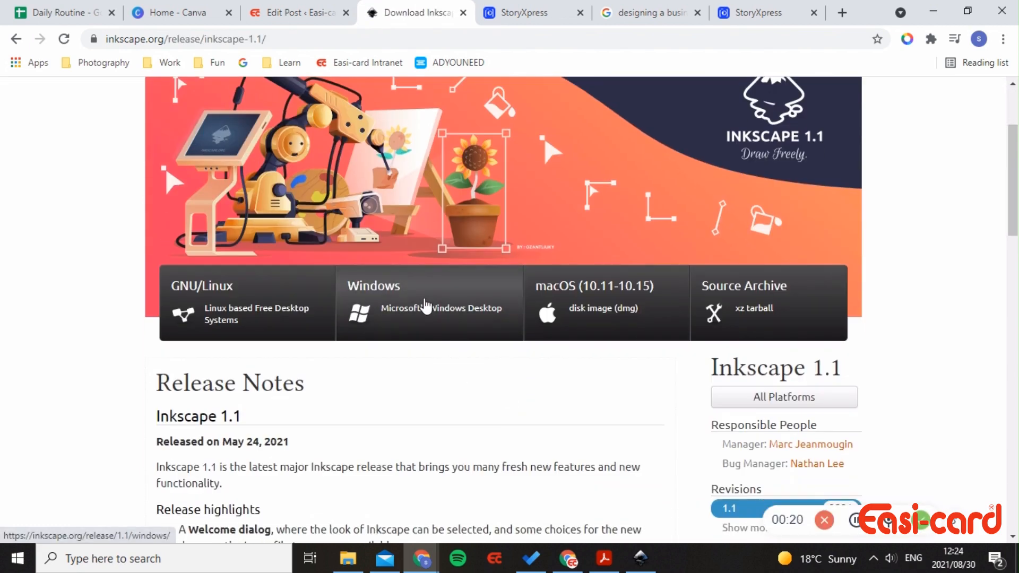
left_click(406, 309)
scroll(494, 419, "down", 1)
scroll(494, 425, "down", 2)
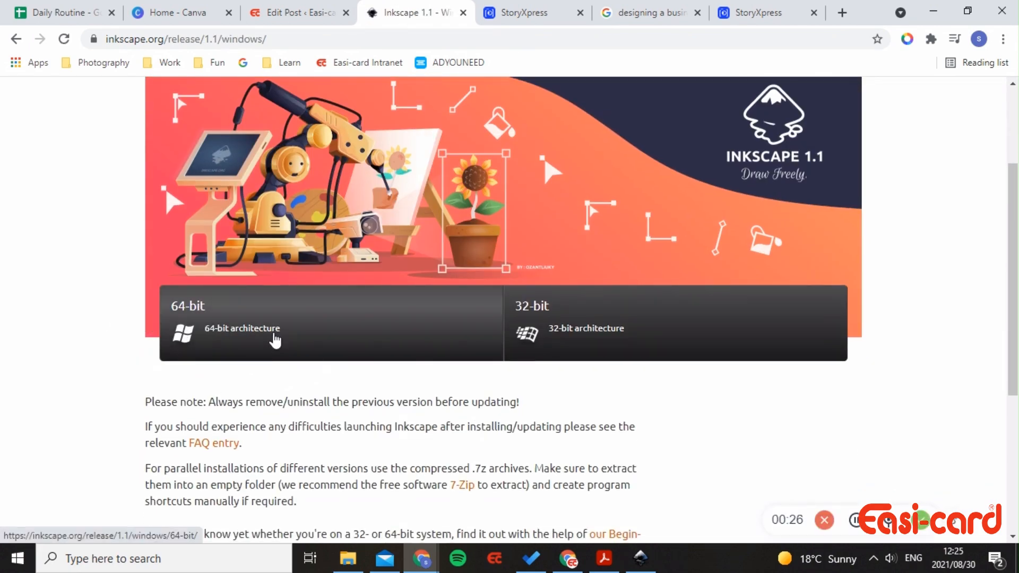
scroll(323, 422, "down", 1)
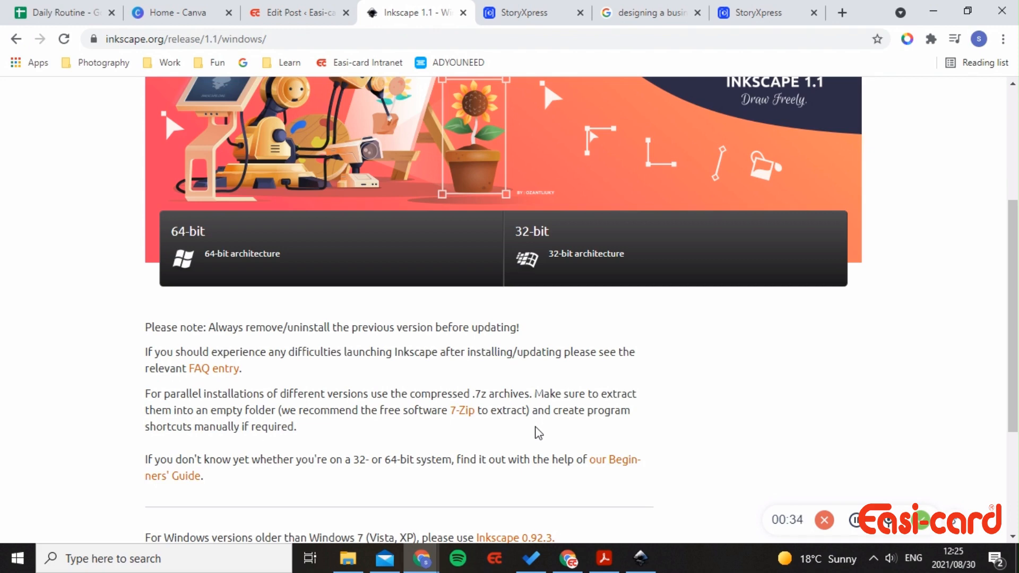
left_click(640, 558)
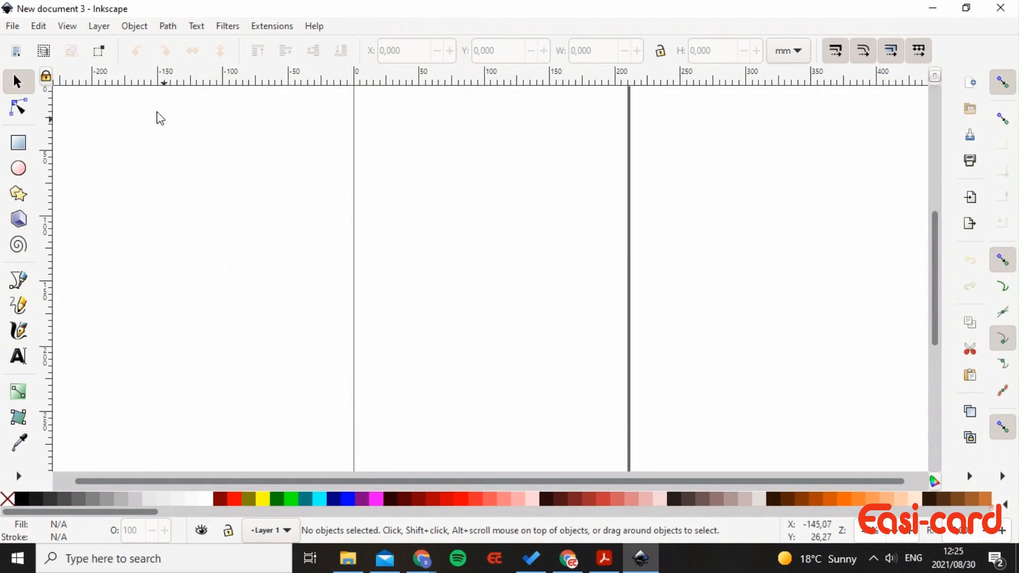
- Open Document Properties and keep the display units in millimetres
left_click(11, 26)
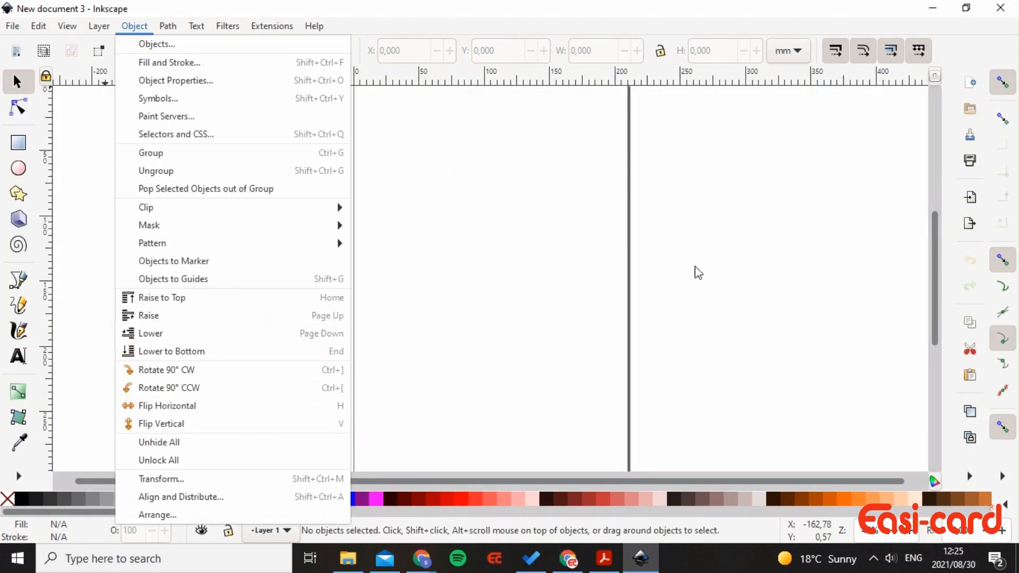
left_click(139, 28)
left_click(11, 29)
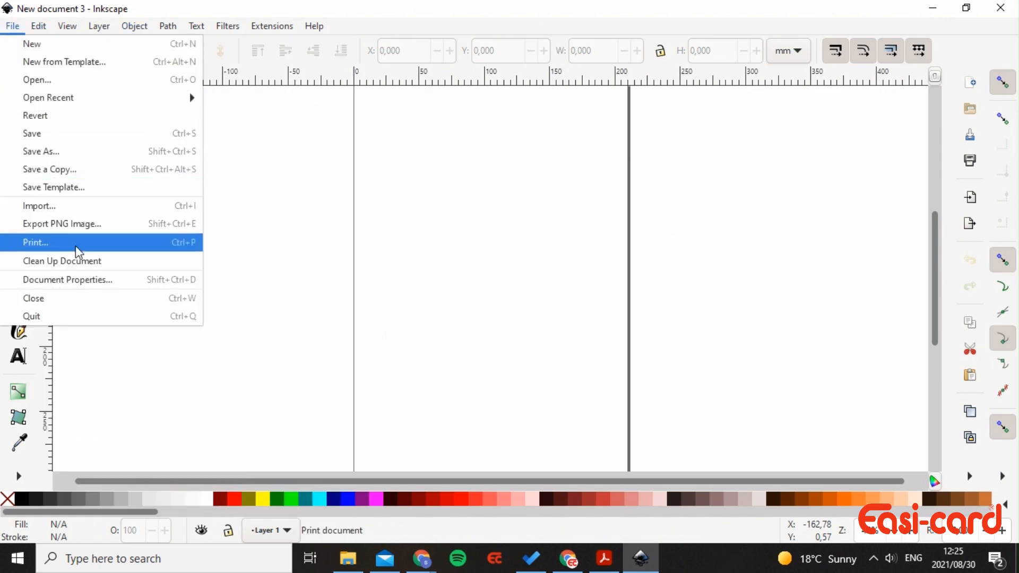
left_click(81, 278)
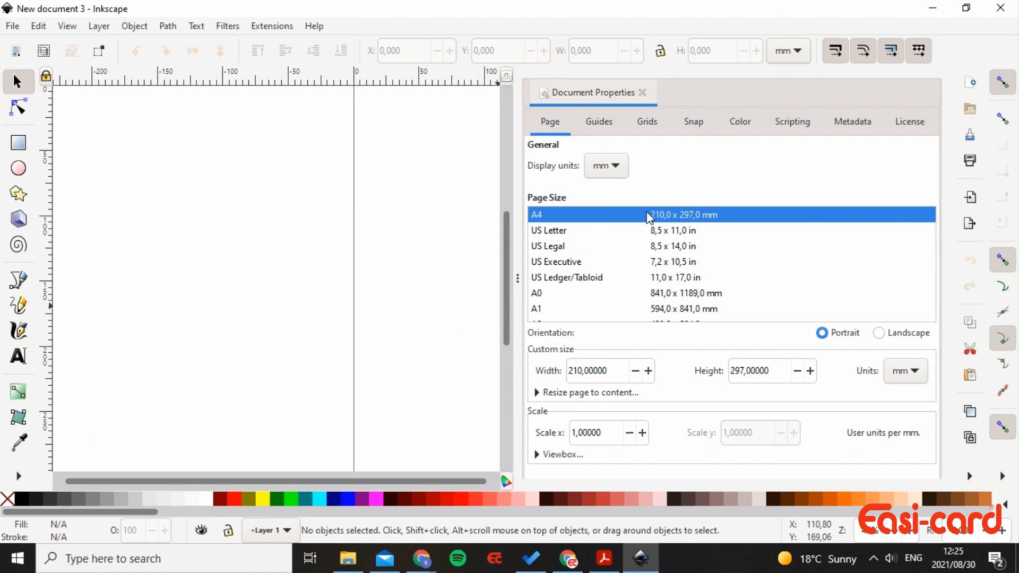
left_click(610, 171)
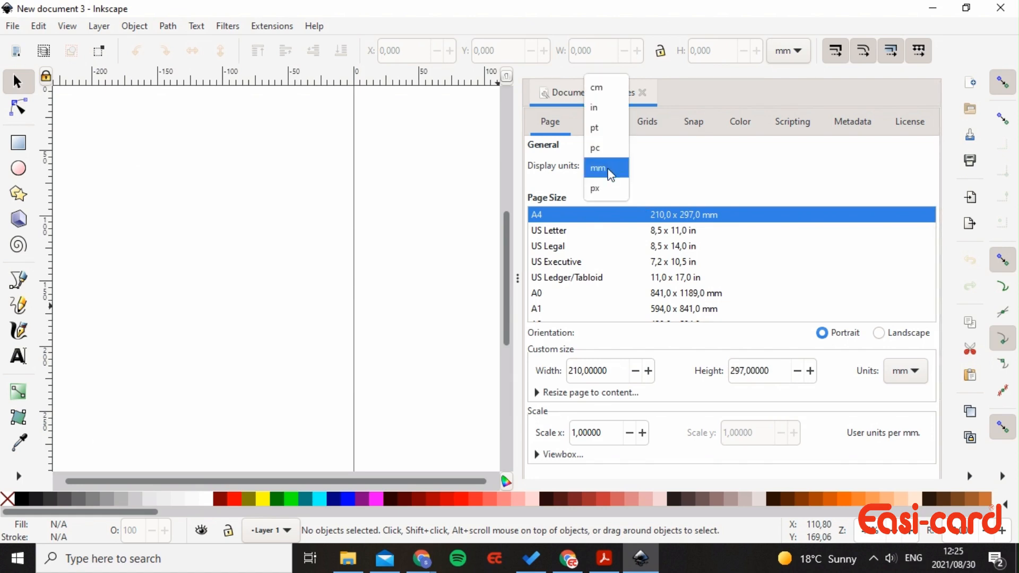
left_click(610, 169)
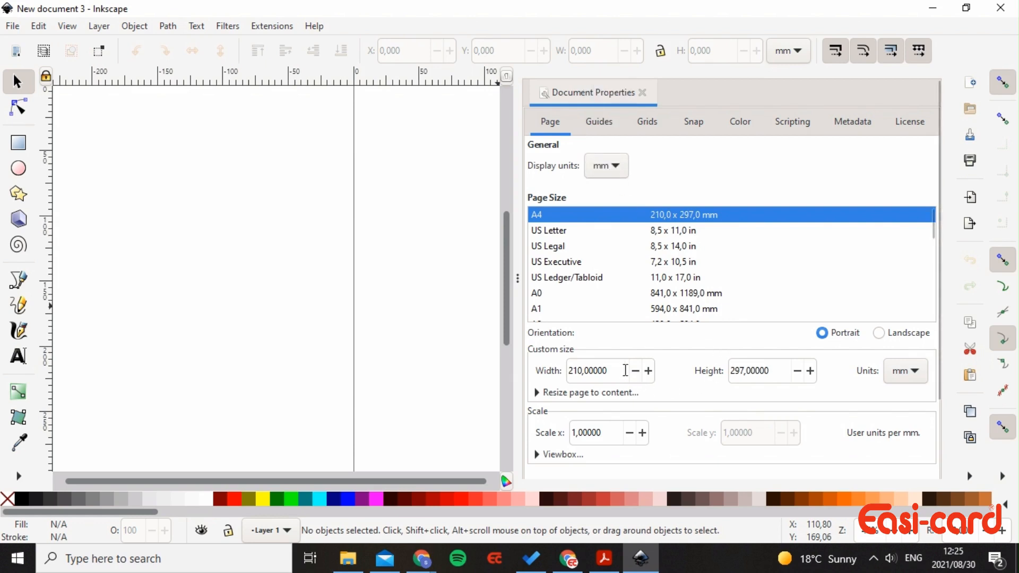
- Set the page width to 86 mm and the height to 54 mm
left_click_drag(626, 370, 545, 363)
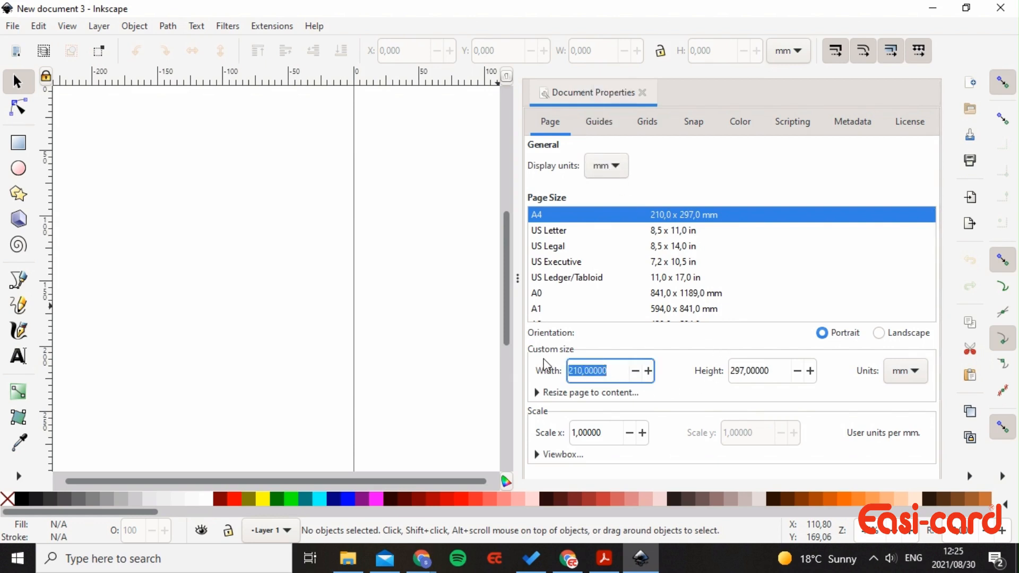
type("86")
key("Tab")
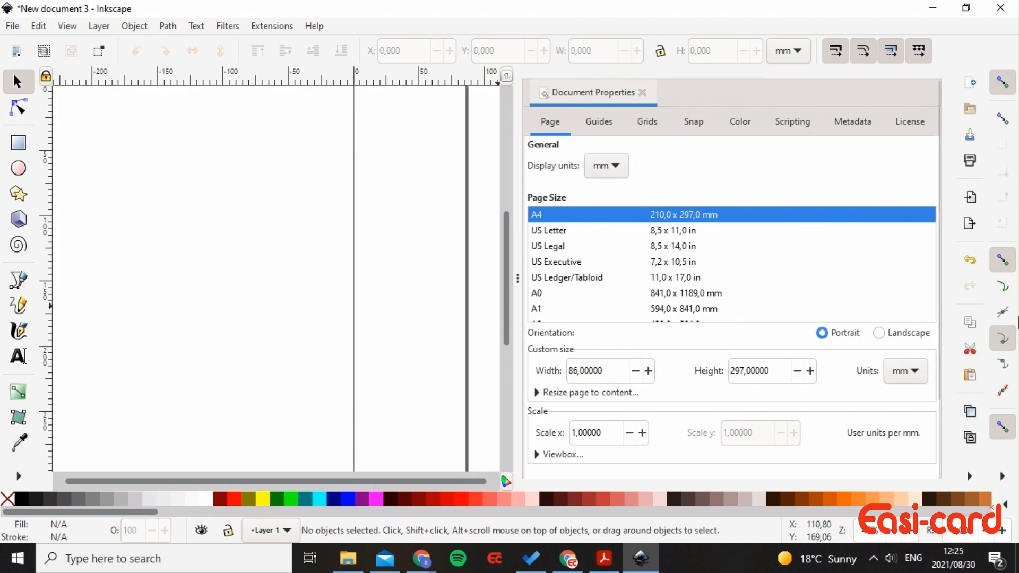
left_click(798, 378)
left_click(798, 378)
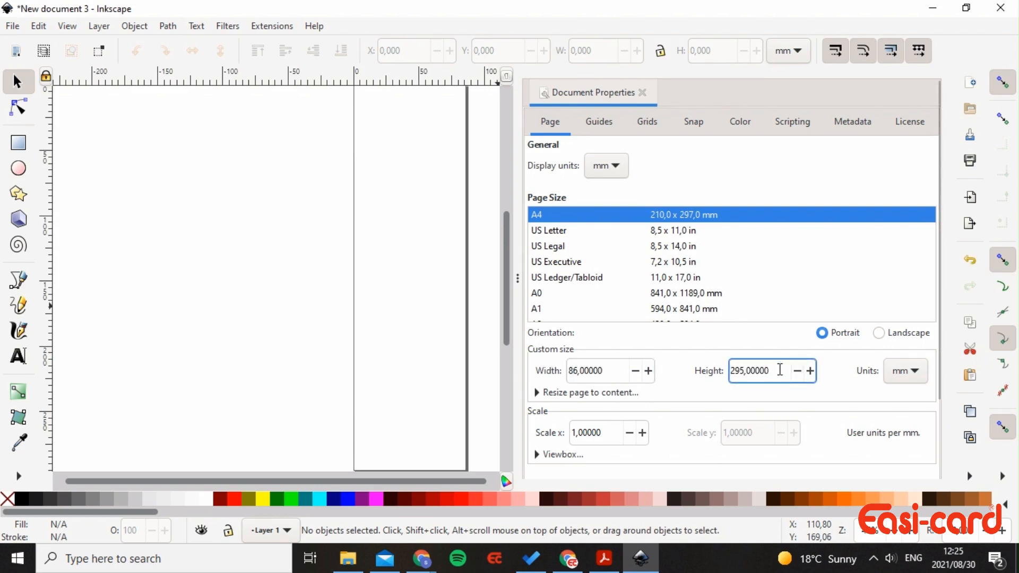
left_click_drag(778, 370, 730, 381)
type("54")
key("Tab")
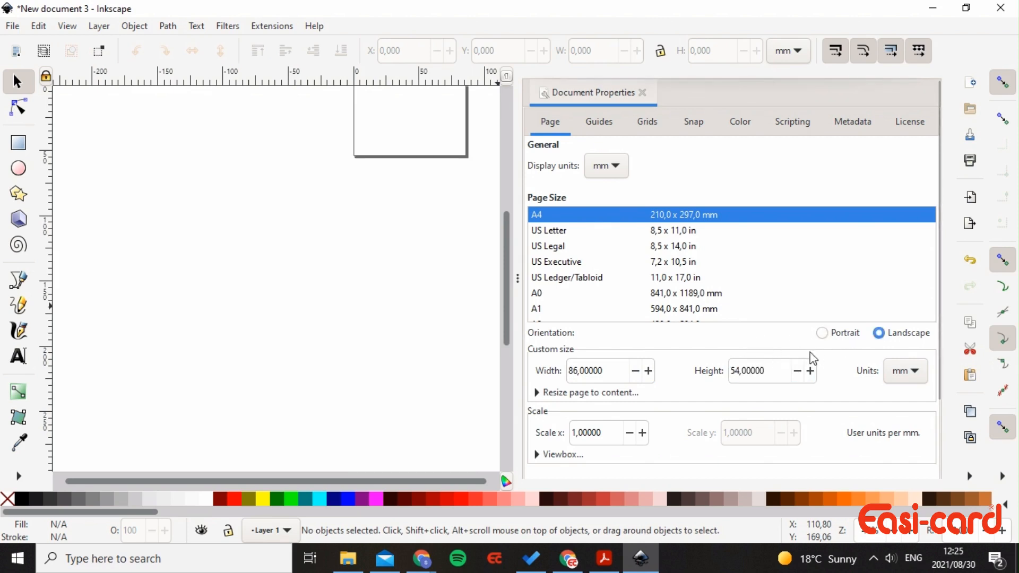
- Draw the page border on top of the drawing and turn off the border shadow
scroll(428, 222, "up", 8)
scroll(451, 233, "down", 3)
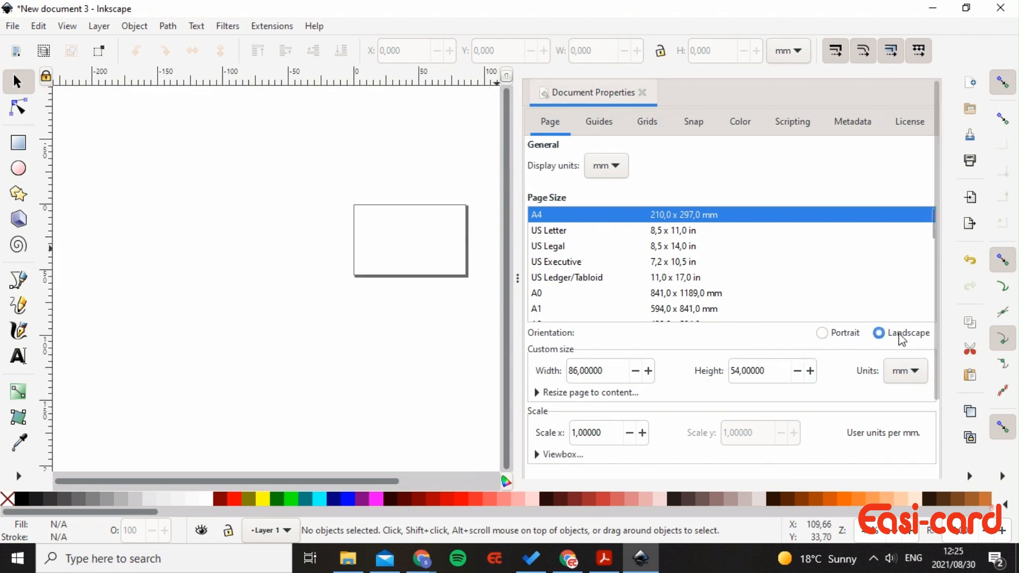
scroll(884, 429, "down", 5)
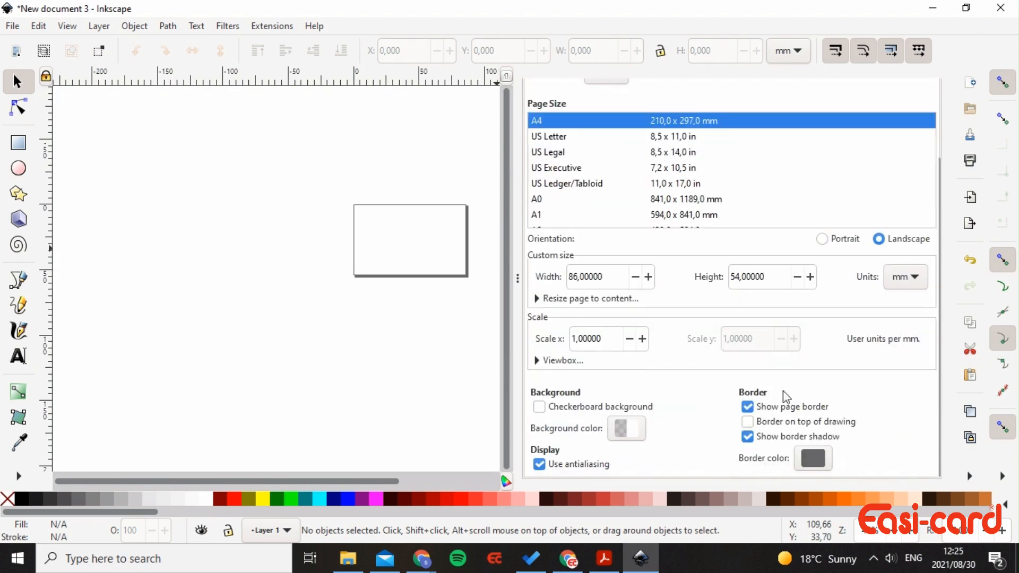
left_click(748, 423)
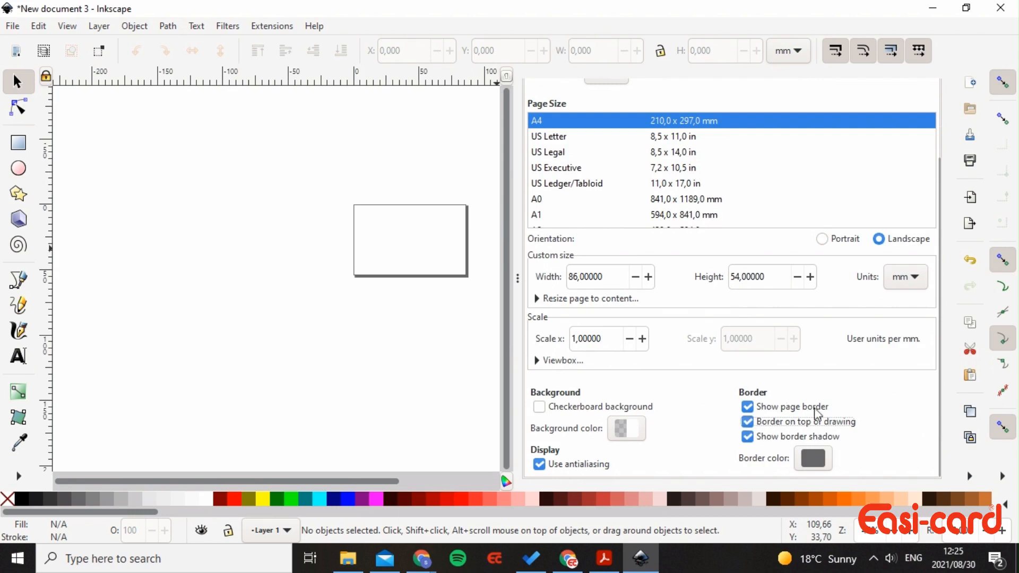
left_click(748, 437)
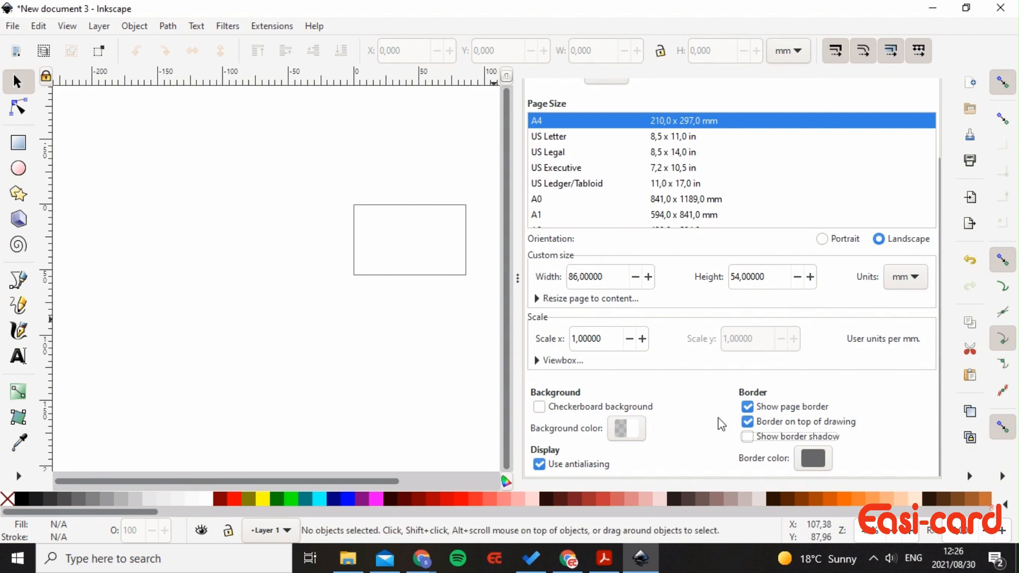
scroll(812, 422, "up", 3)
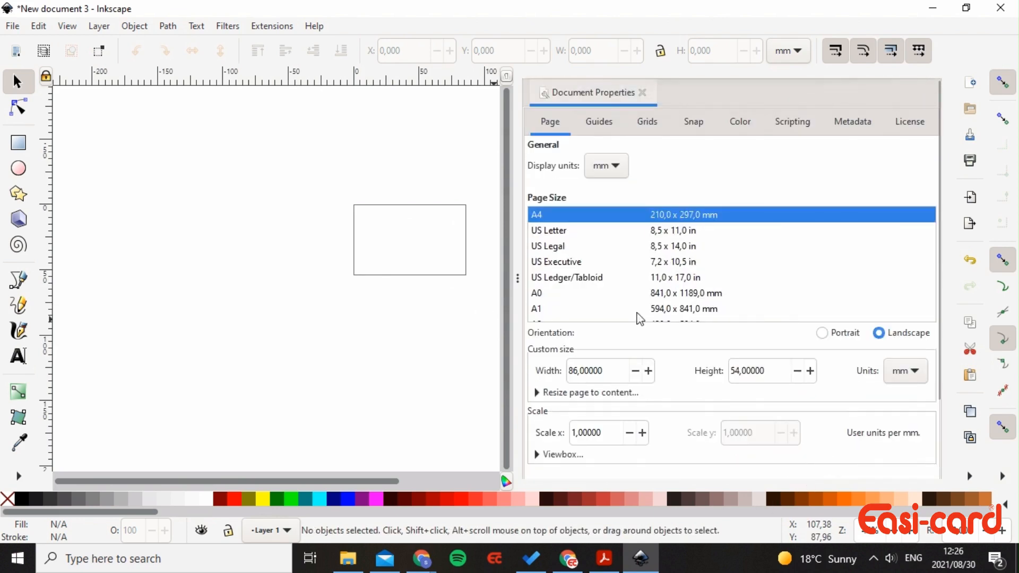
left_click(602, 129)
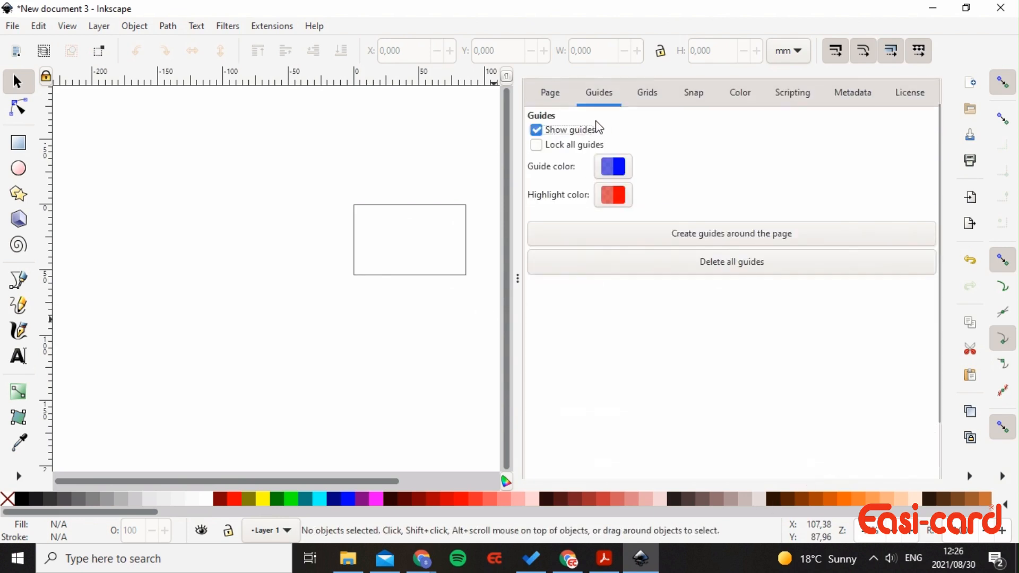
- Create guides around all four page edges, close Document Properties and zoom in on the page
left_click(708, 239)
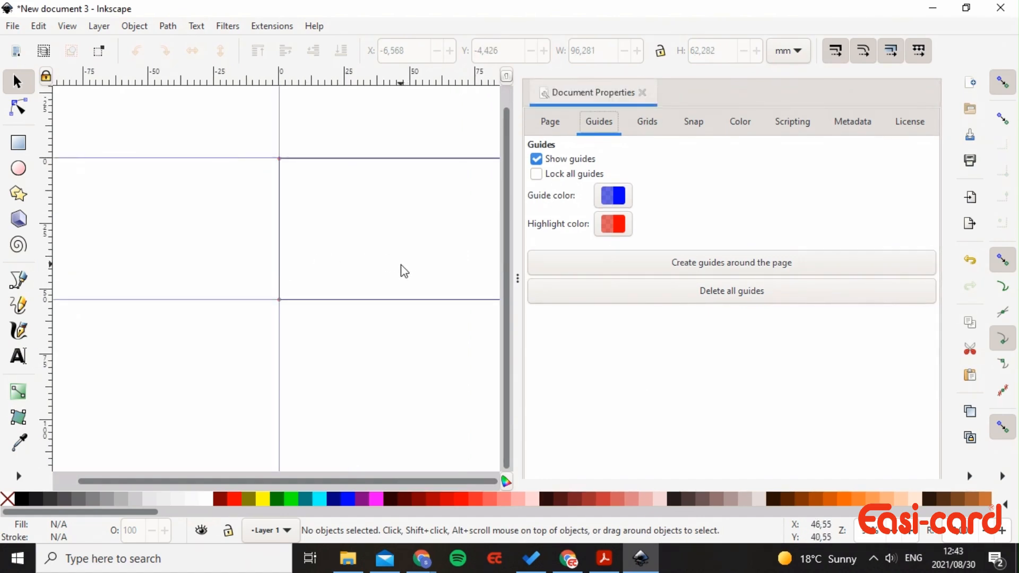
left_click(643, 95)
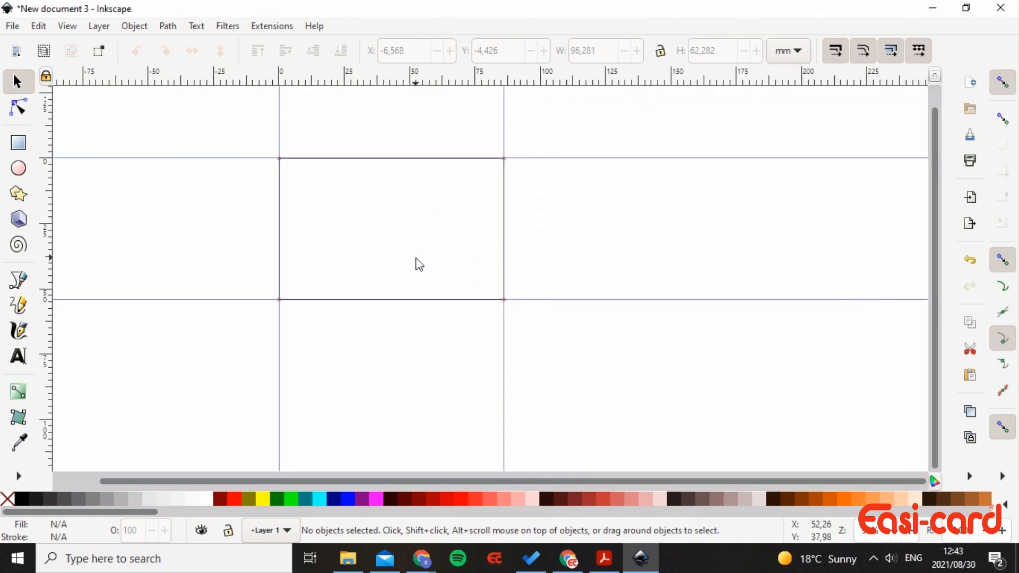
scroll(421, 267, "up", 2)
scroll(617, 358, "up", 3)
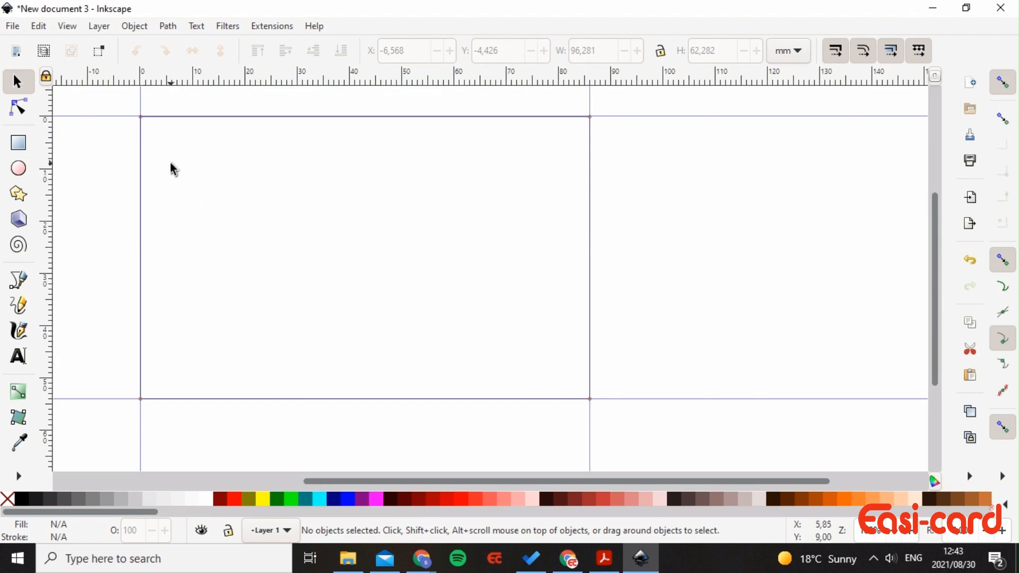
left_click(18, 150)
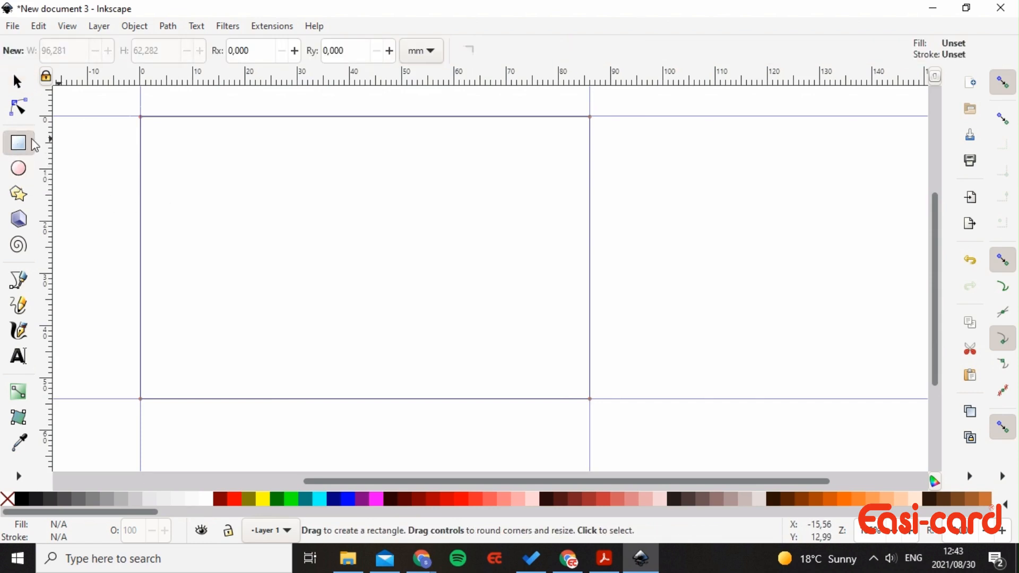
- Draw a black rectangle over the page and size it to W 93 × H 60 mm
mouse_move(125, 96)
left_mouse_down()
mouse_move(631, 415)
mouse_move(627, 432)
mouse_move(606, 427)
left_mouse_up()
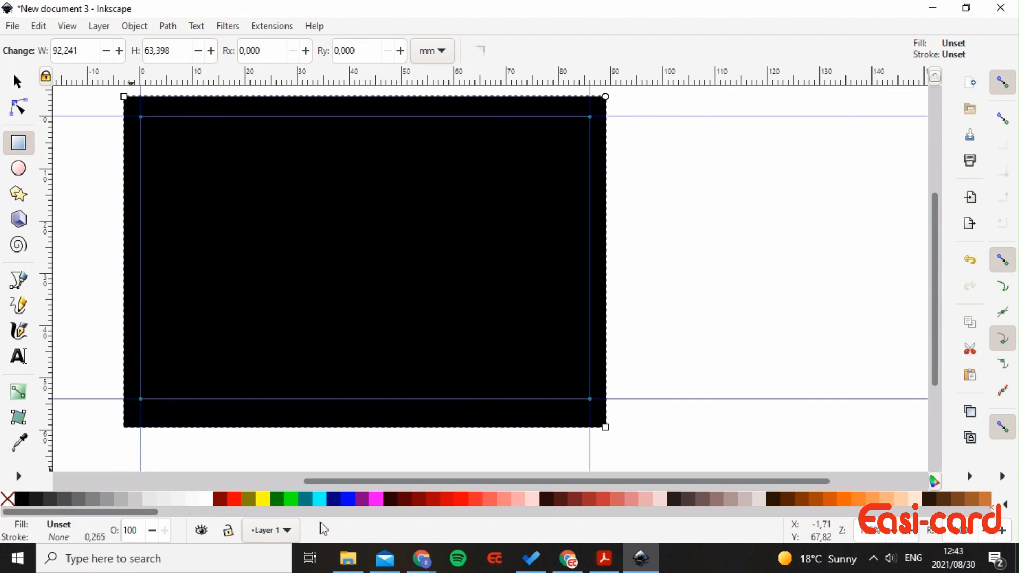
left_click(87, 51)
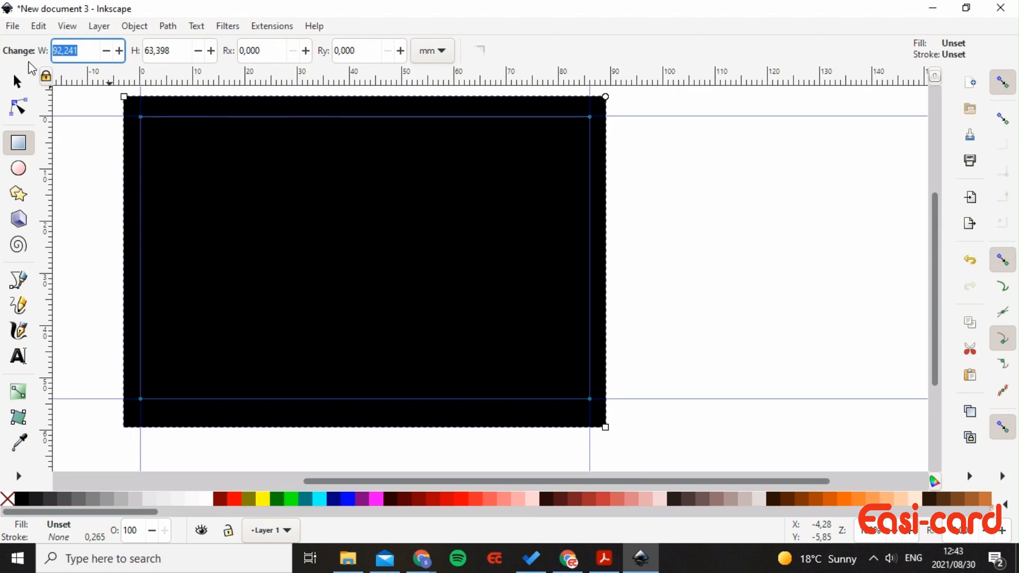
type("93")
key("Tab")
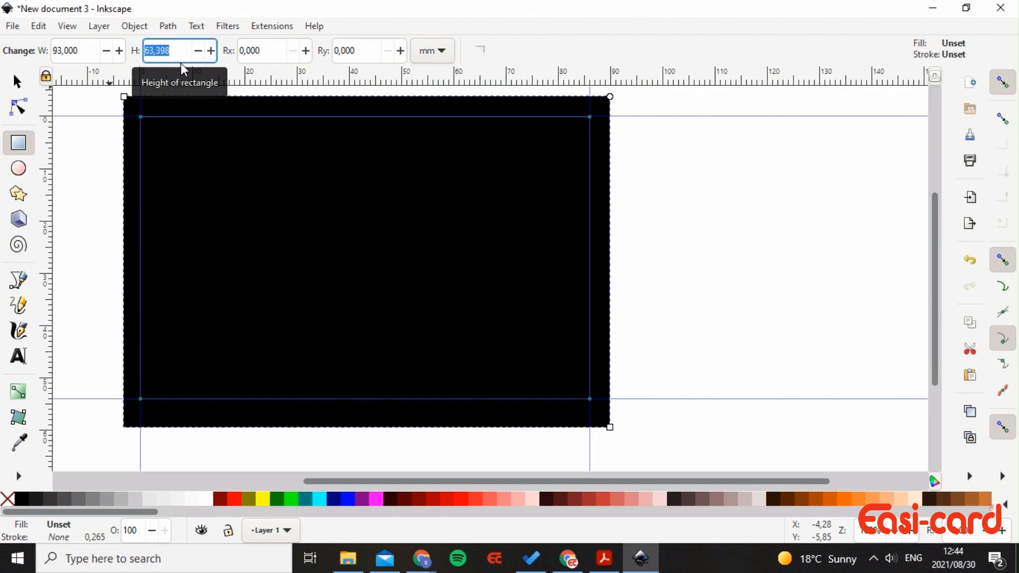
type("60")
key("Tab")
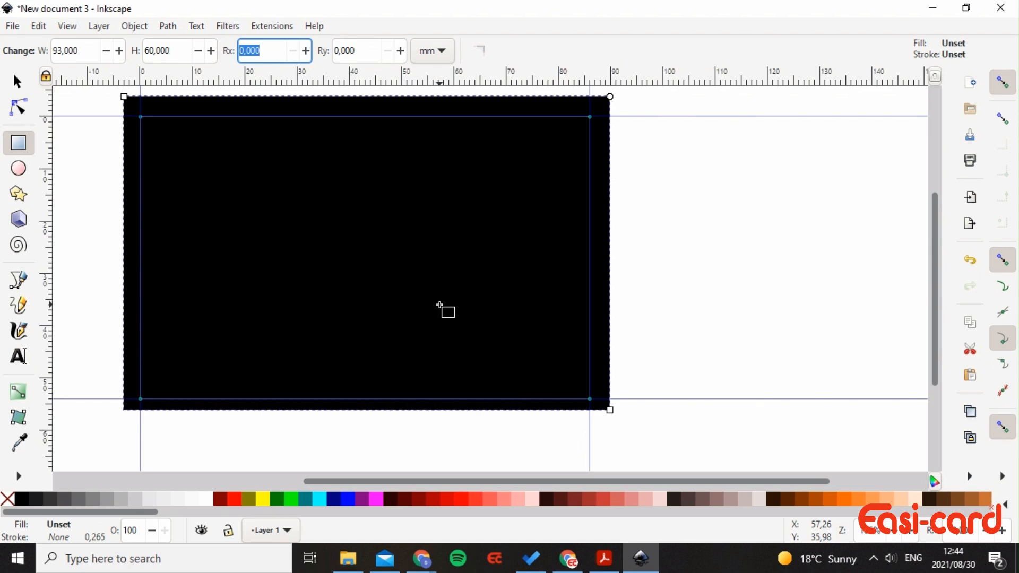
key("Left")
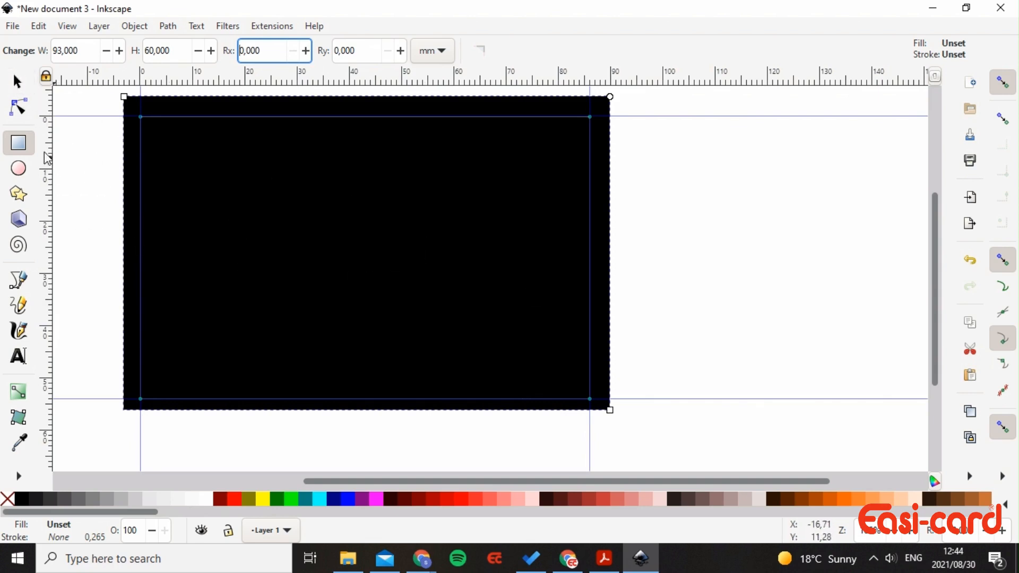
left_click(16, 83)
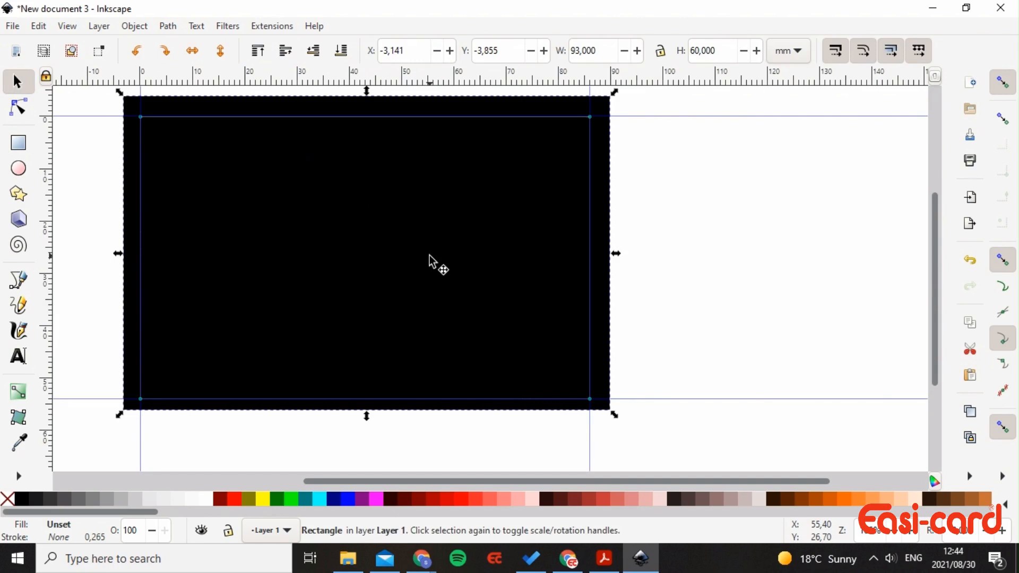
- Align the black rectangle relative to Page, centred on both the horizontal and vertical axes
key("ctrl+shift+a")
key("ctrl+shift+s")
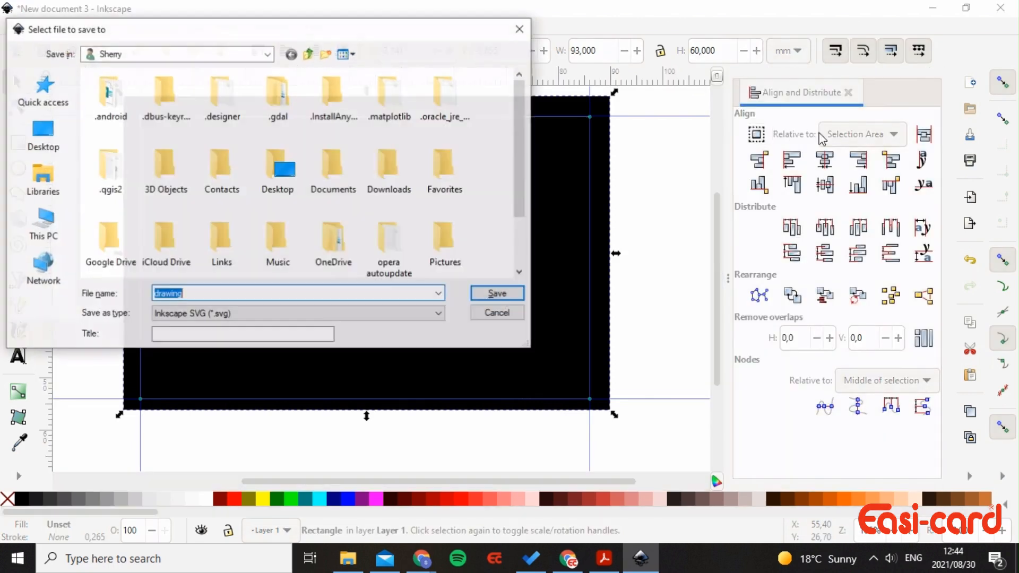
left_click(520, 29)
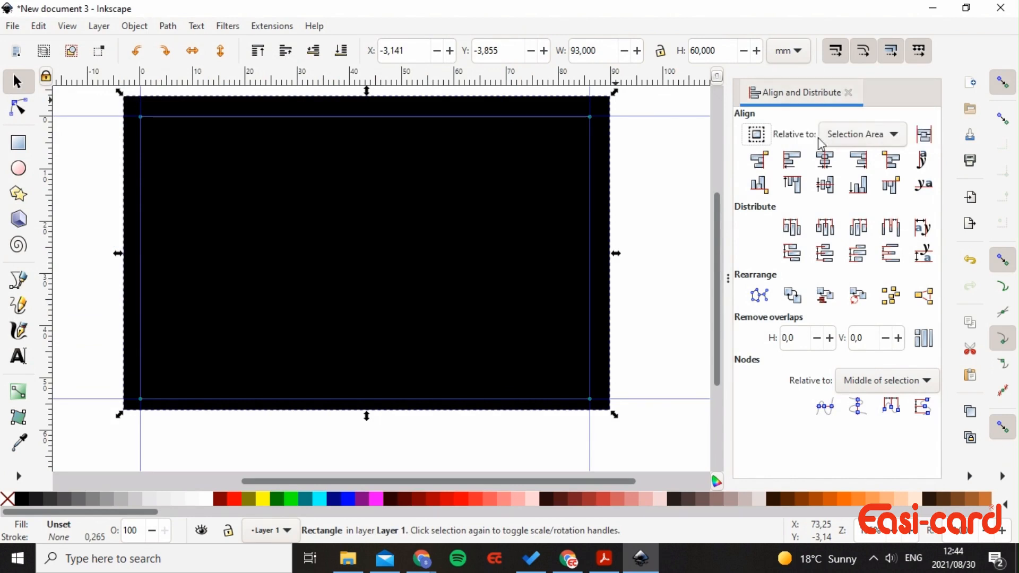
left_click(856, 136)
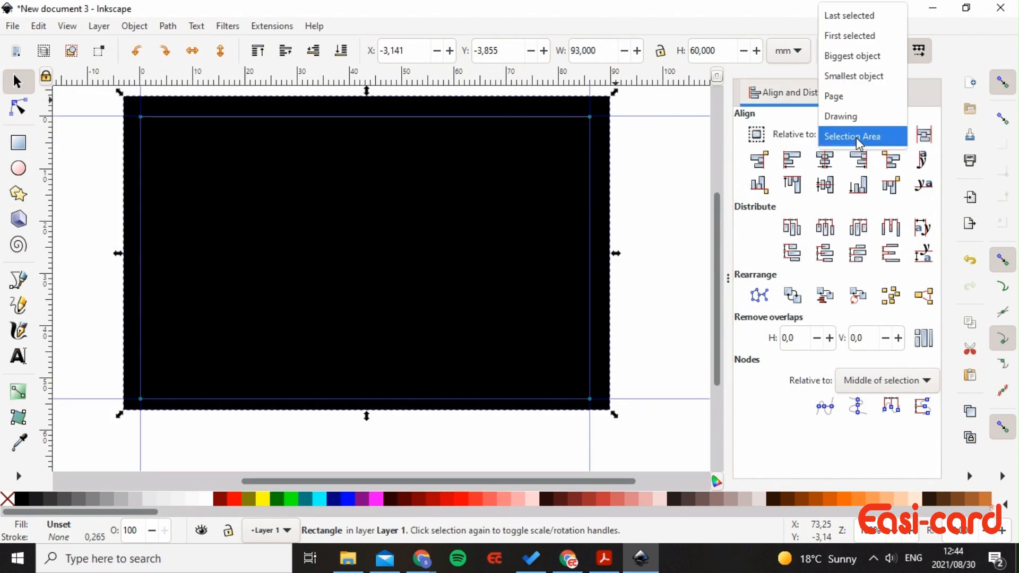
left_click(855, 96)
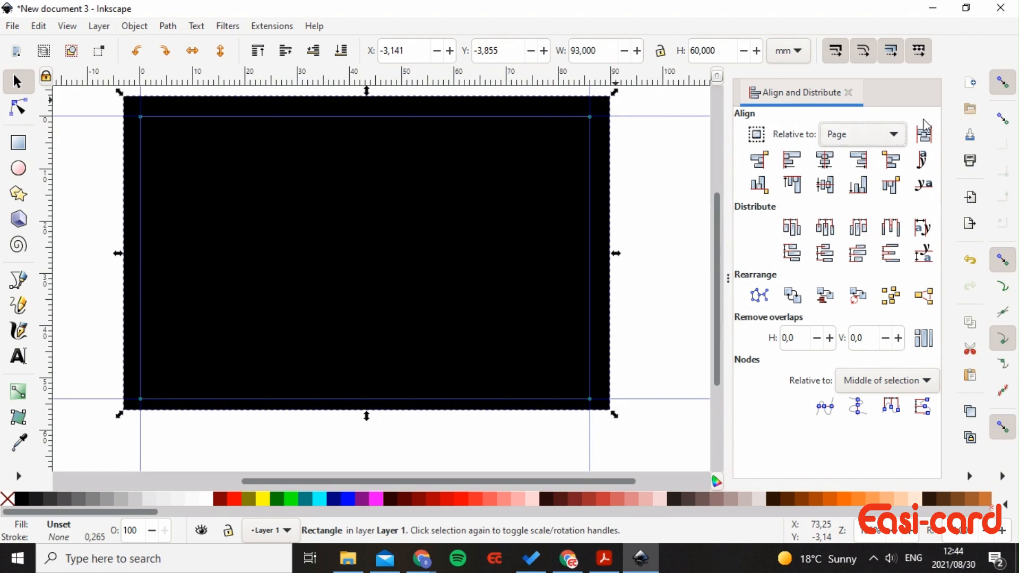
left_click(826, 159)
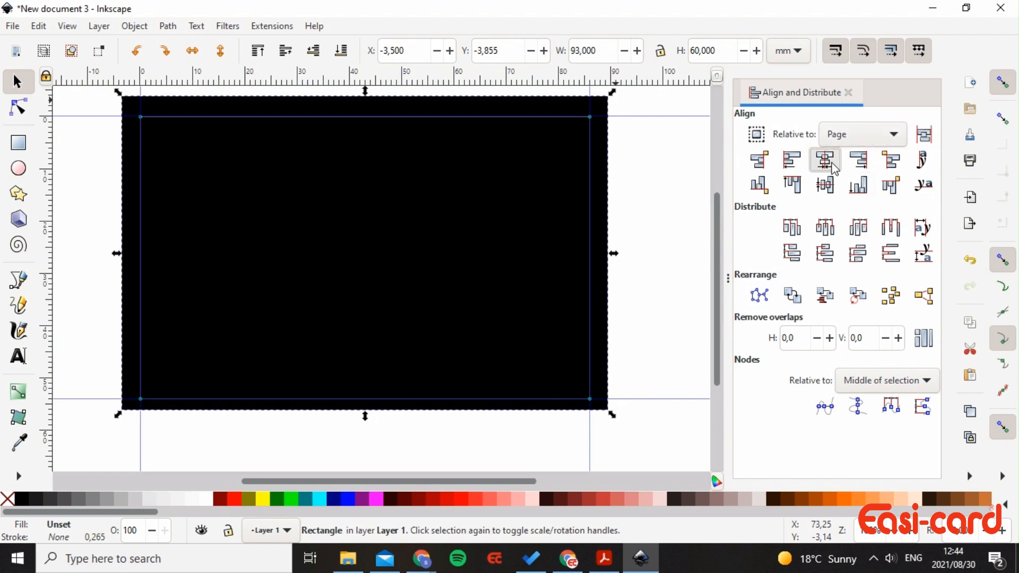
left_click(831, 190)
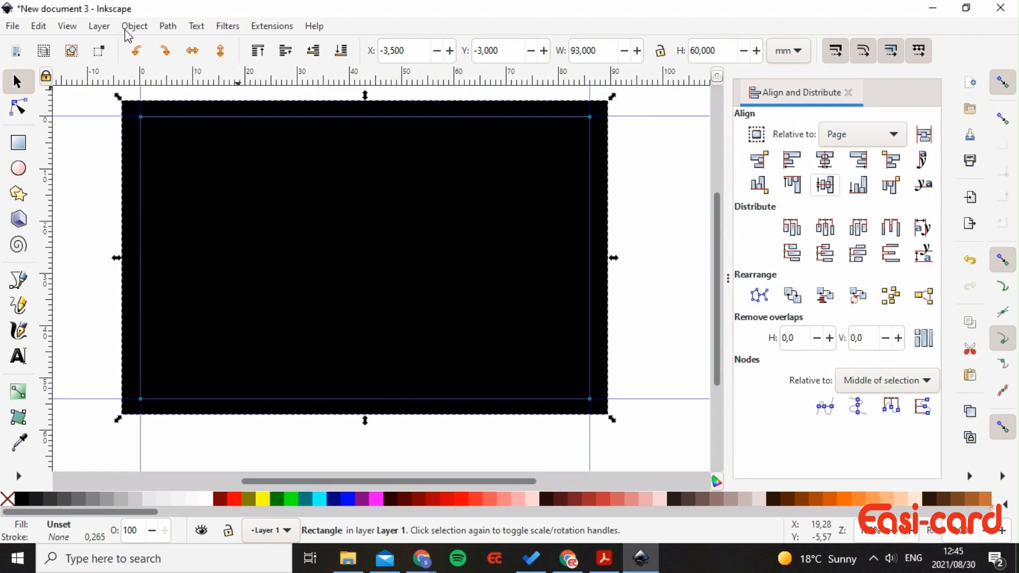
left_click(848, 92)
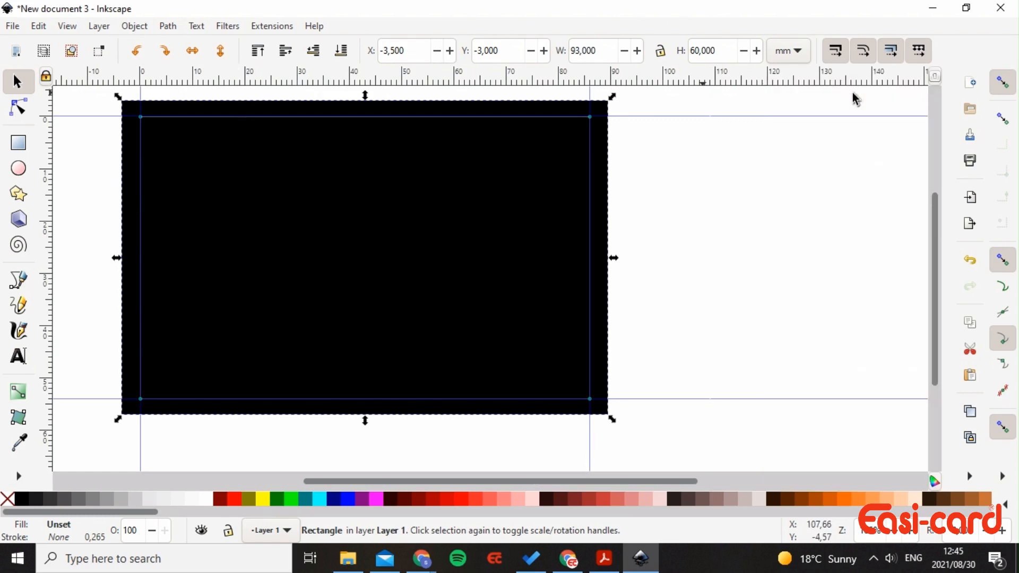
left_click(137, 27)
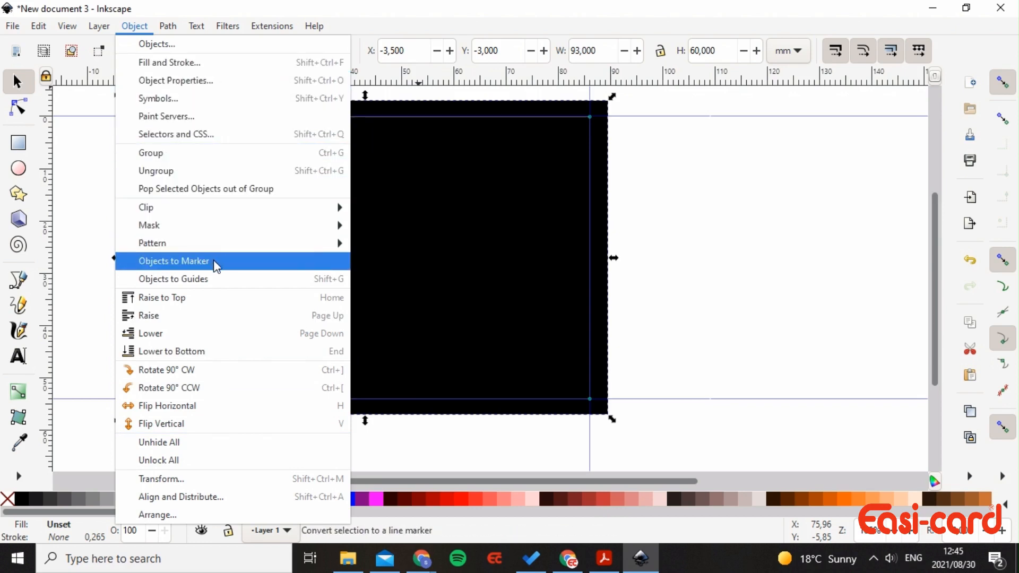
- Convert the black rectangle's edges into guidelines with Objects to Guides
left_click(208, 279)
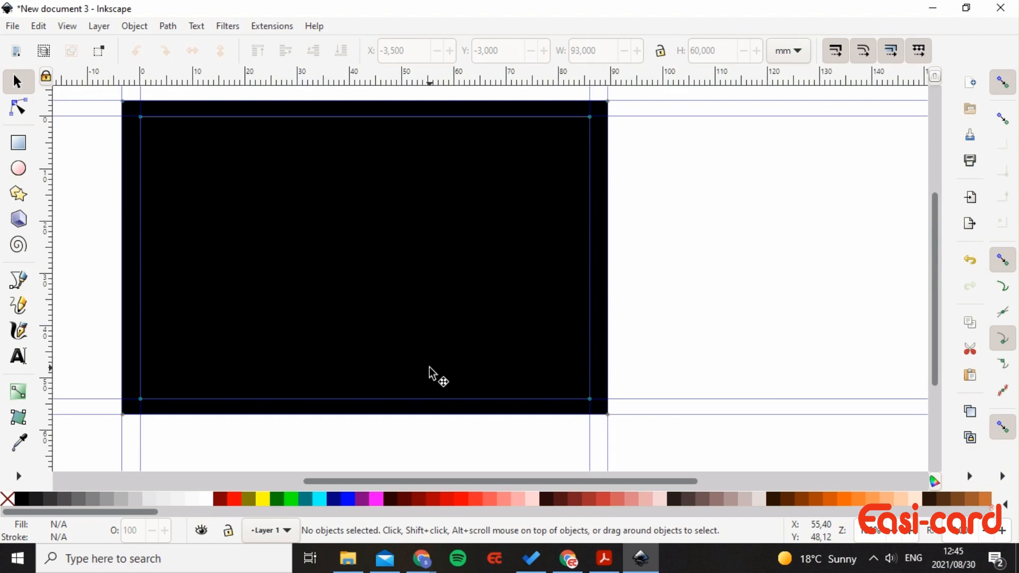
scroll(605, 344, "down", 2)
scroll(594, 341, "up", 2)
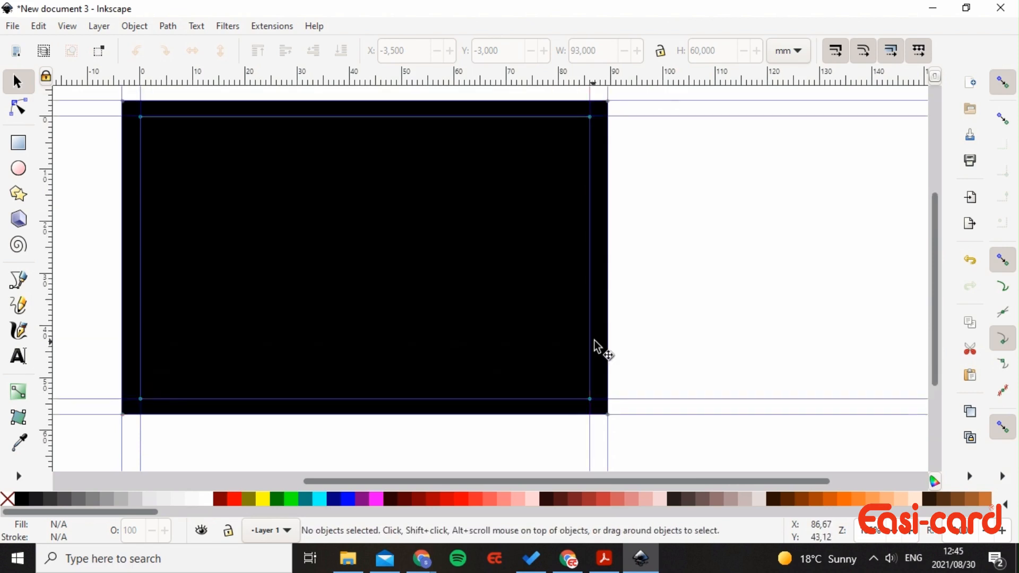
scroll(652, 341, "down", 3, "ctrl")
scroll(652, 339, "up", 2)
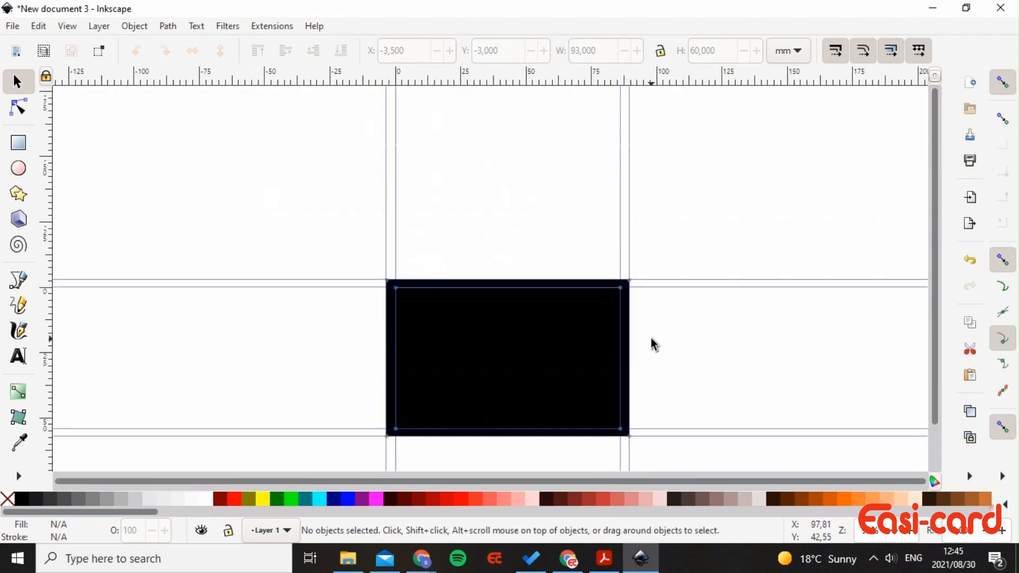
scroll(651, 338, "down", 2)
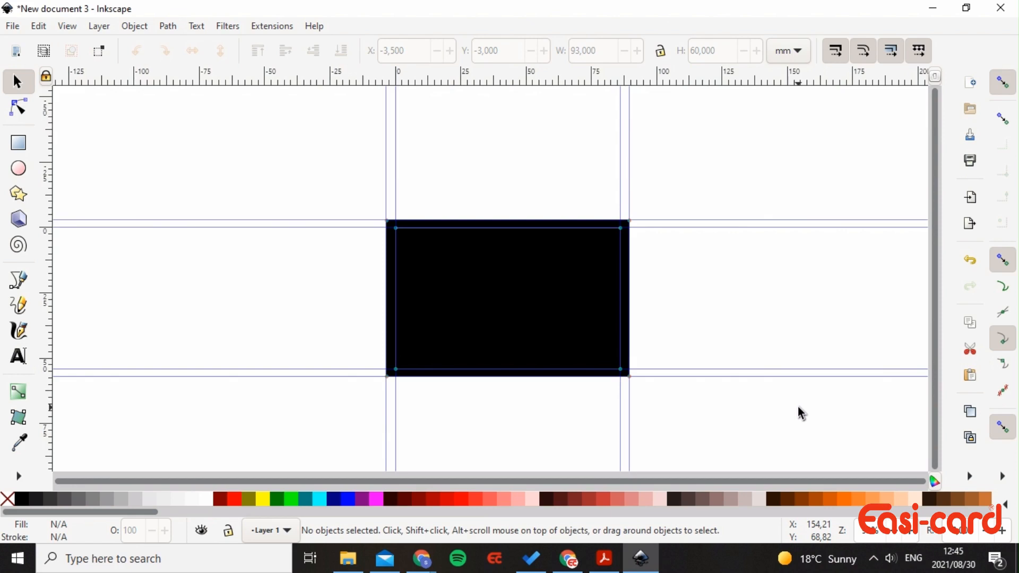
left_click(272, 26)
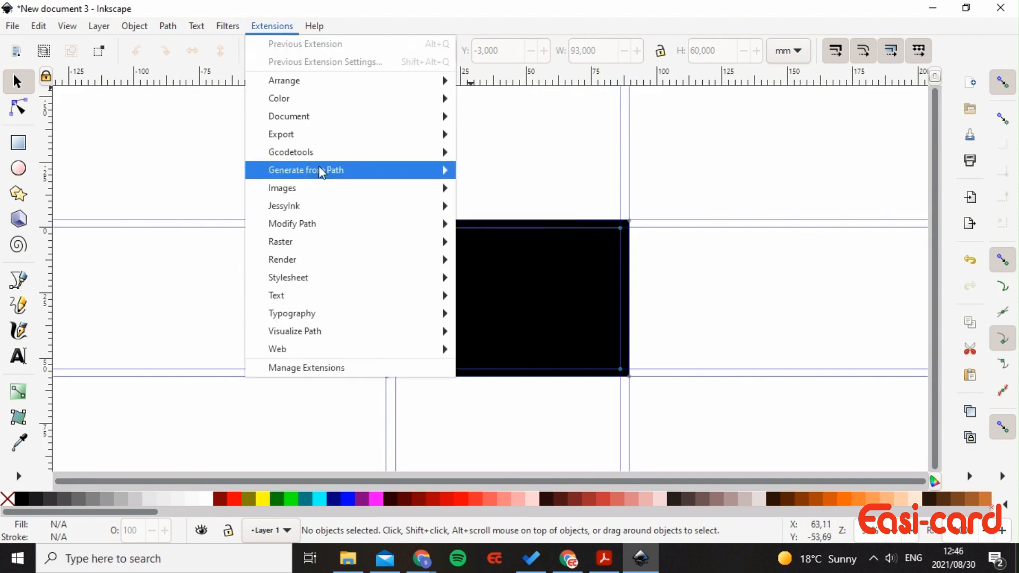
- Open Printing Marks with bleed marks on and registration marks and colour bars off
mouse_move(327, 261)
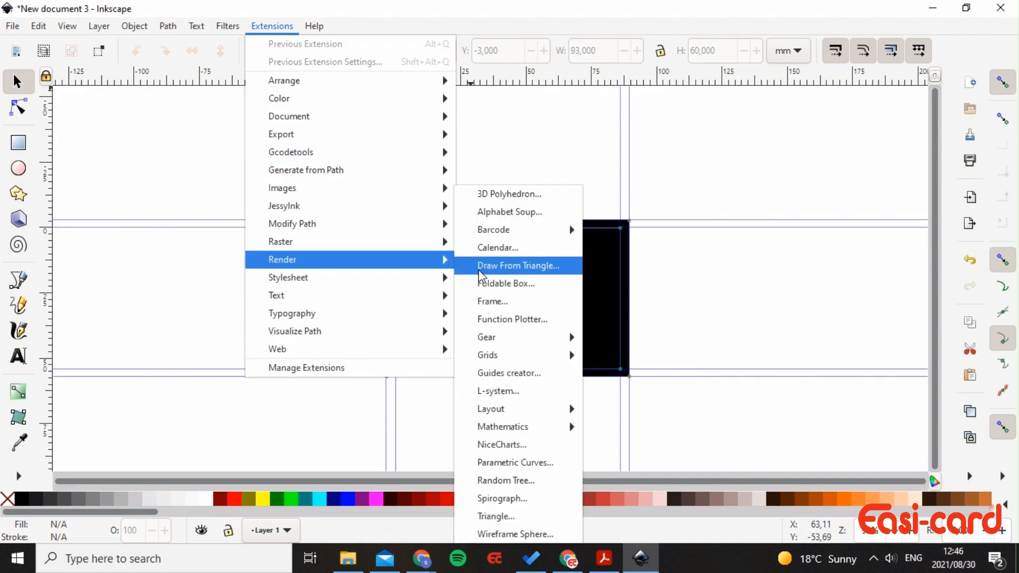
mouse_move(518, 409)
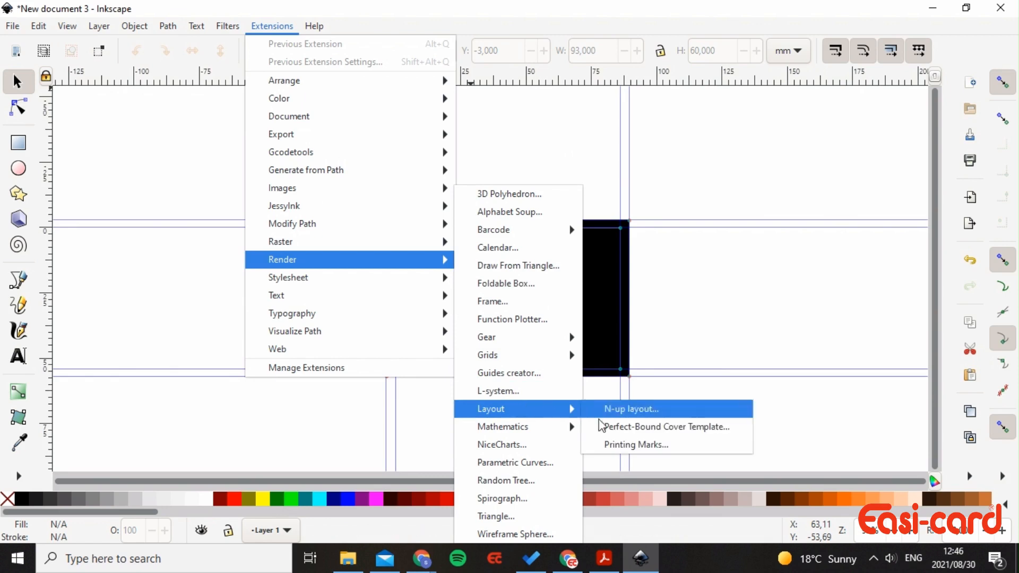
left_click(633, 441)
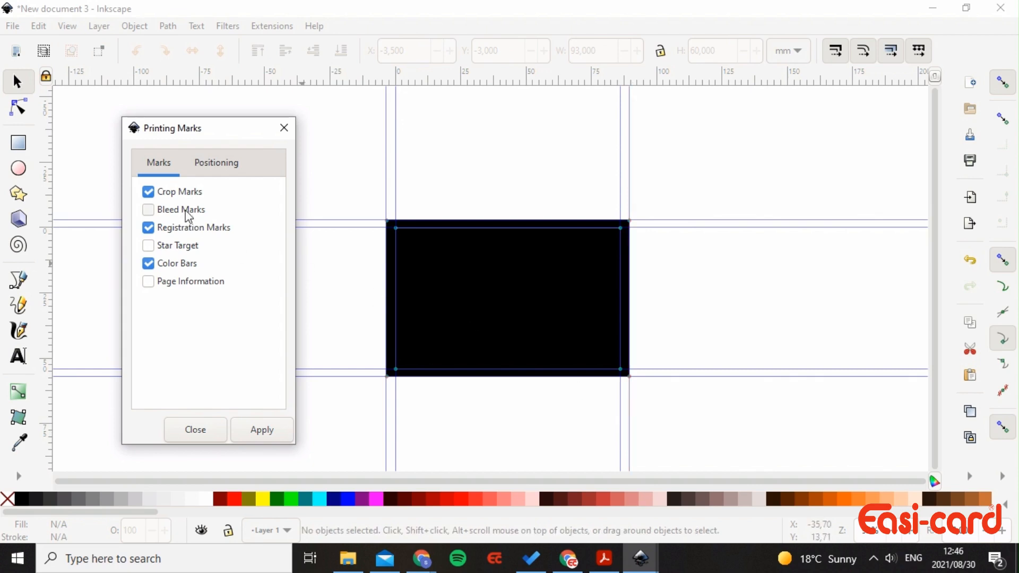
left_click(152, 210)
left_click(150, 228)
left_click(147, 264)
- Set the mark positioning to the canvas with millimetre units
left_click(232, 168)
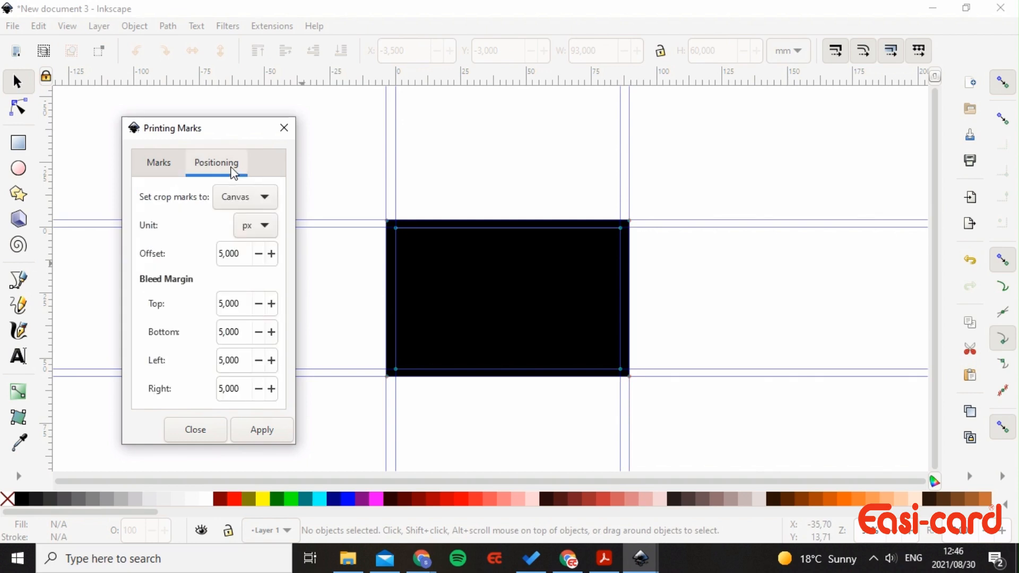
left_click(236, 196)
left_click(236, 196)
left_click(253, 227)
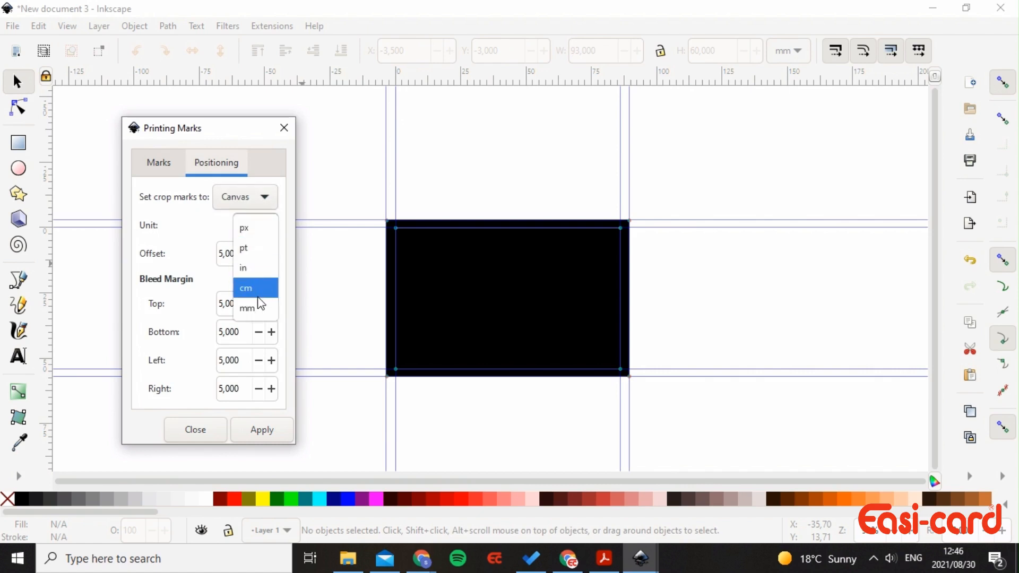
left_click(258, 297)
left_click(256, 227)
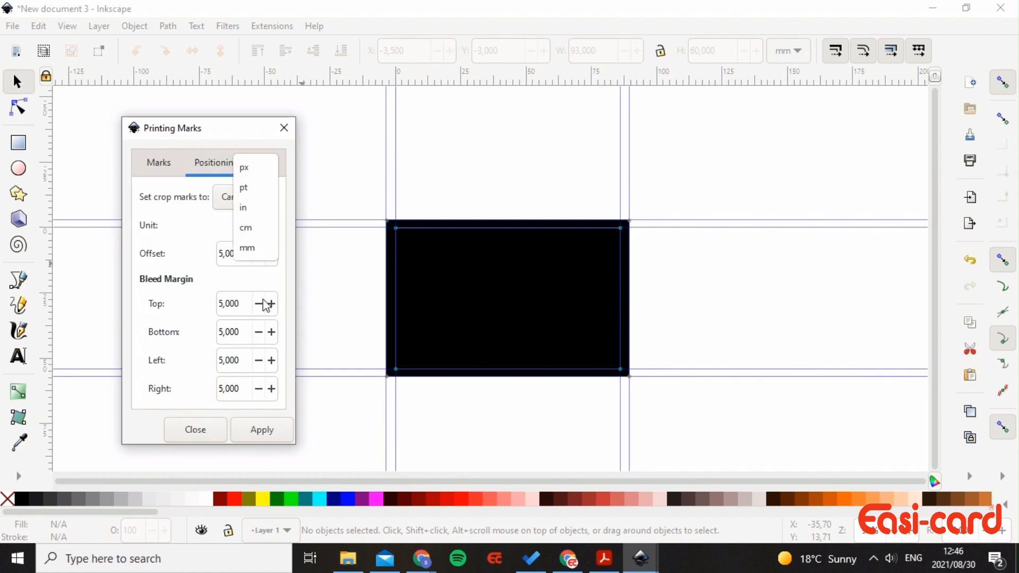
left_click(257, 247)
- Set a 3 mm offset and 3 mm bleed on every side, then apply the marks
double_click(241, 254)
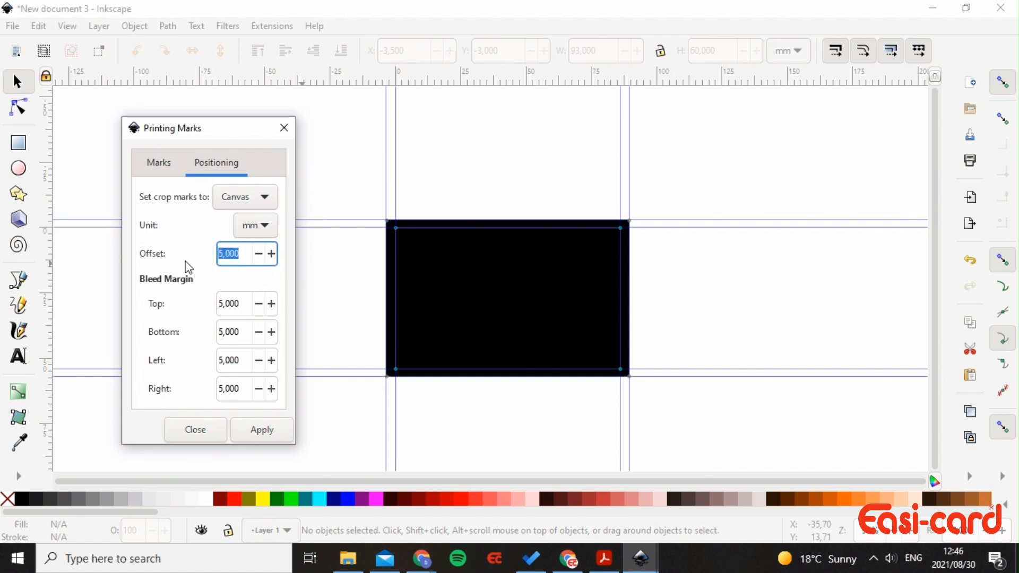
type("3,000")
double_click(239, 304)
type("3,000")
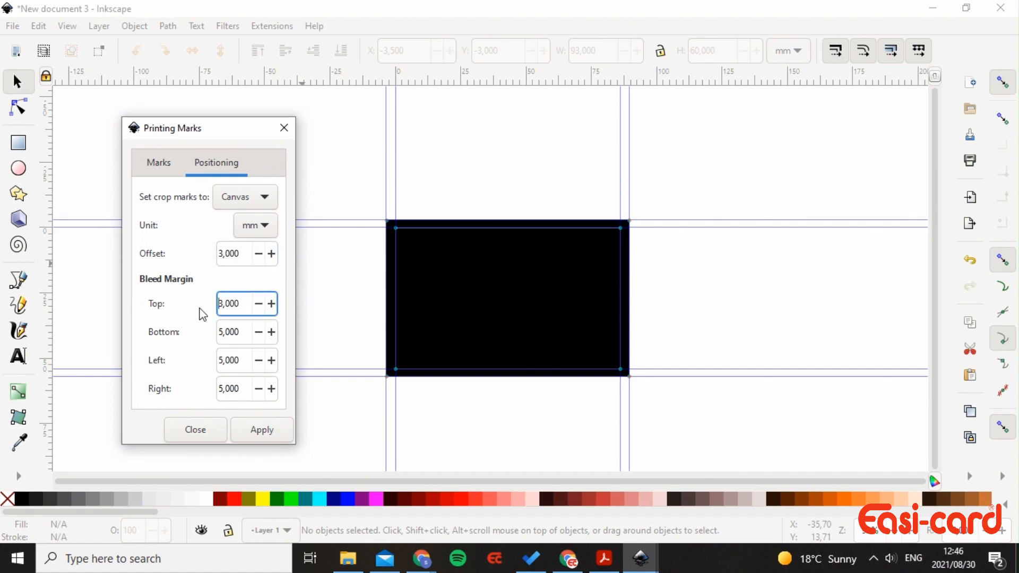
key("Tab")
type("3,0")
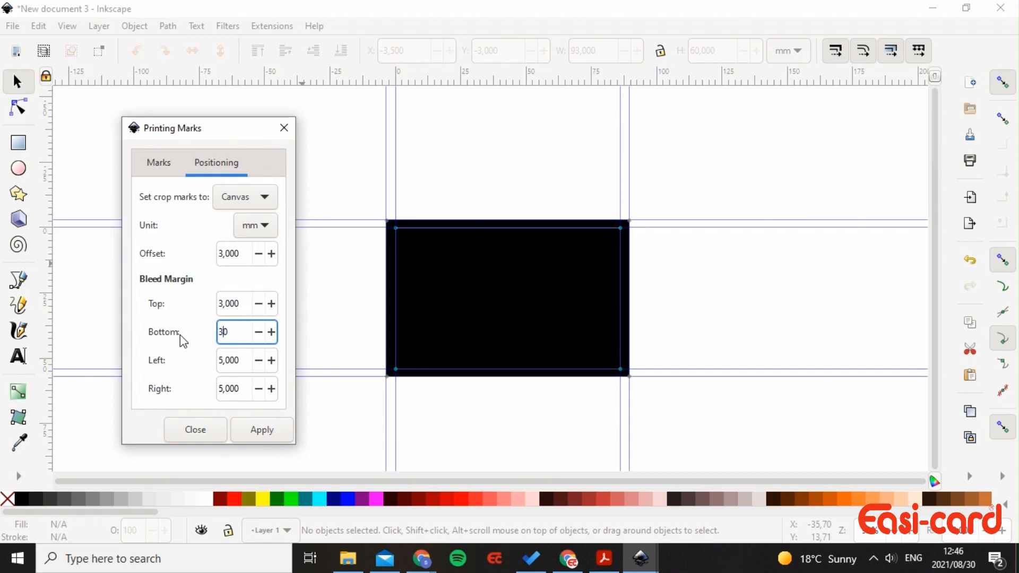
type("00")
left_click(240, 362)
double_click(240, 362)
type("3,000")
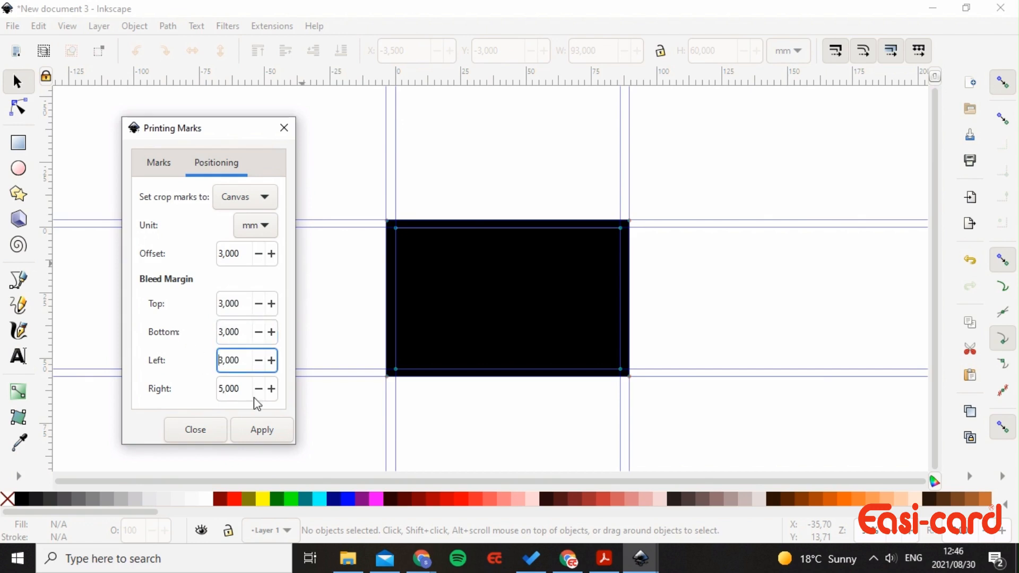
double_click(242, 388)
type("3")
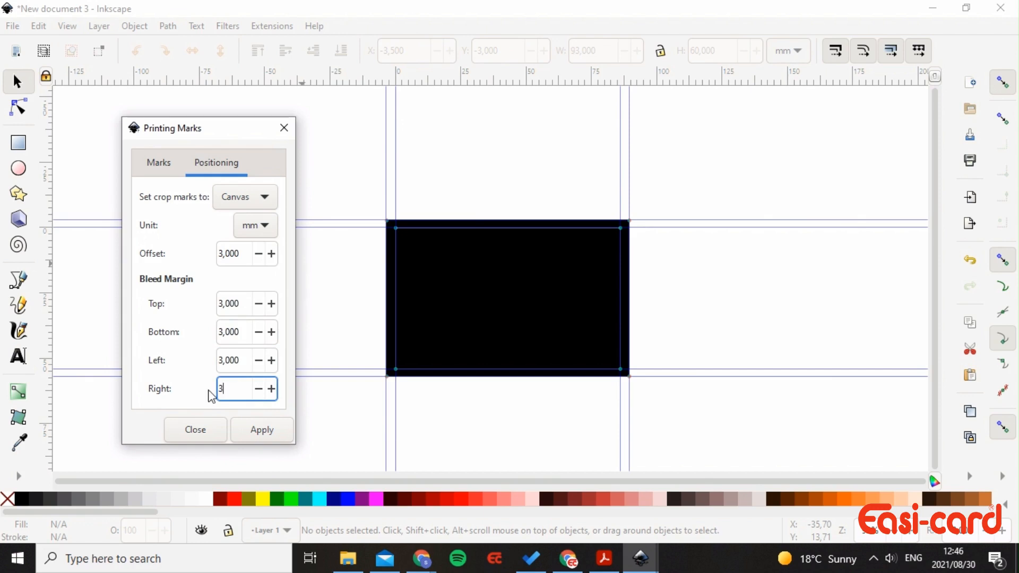
type(",000")
left_click(261, 431)
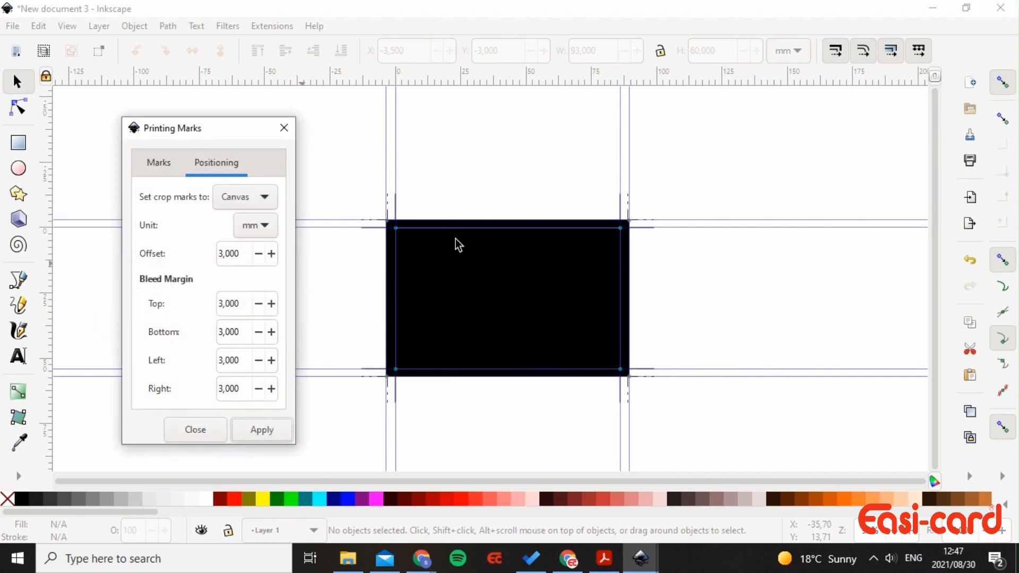
left_click(285, 128)
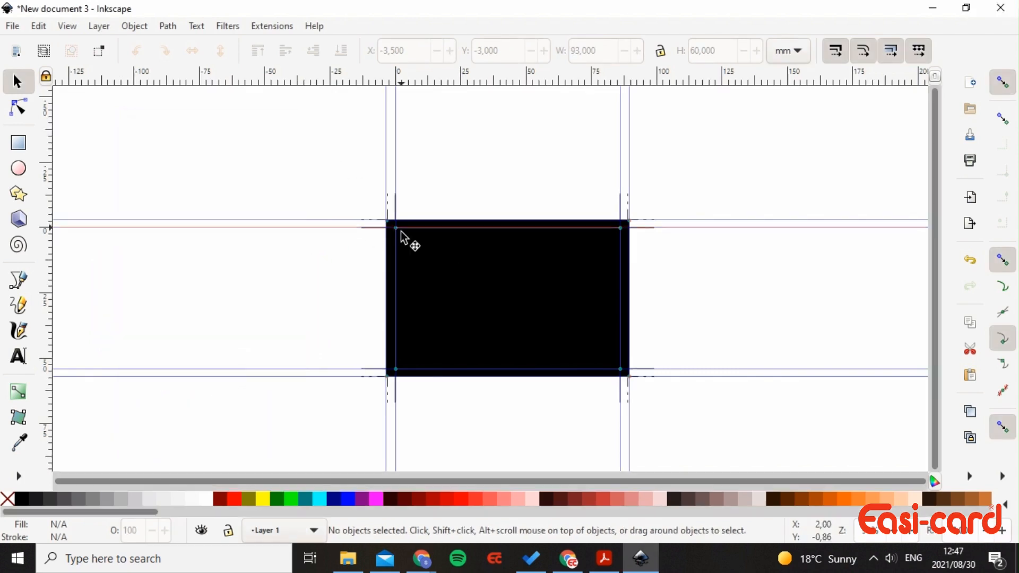
- Zoom in and out to inspect the crop and bleed marks around the card
scroll(434, 226, "up", 2)
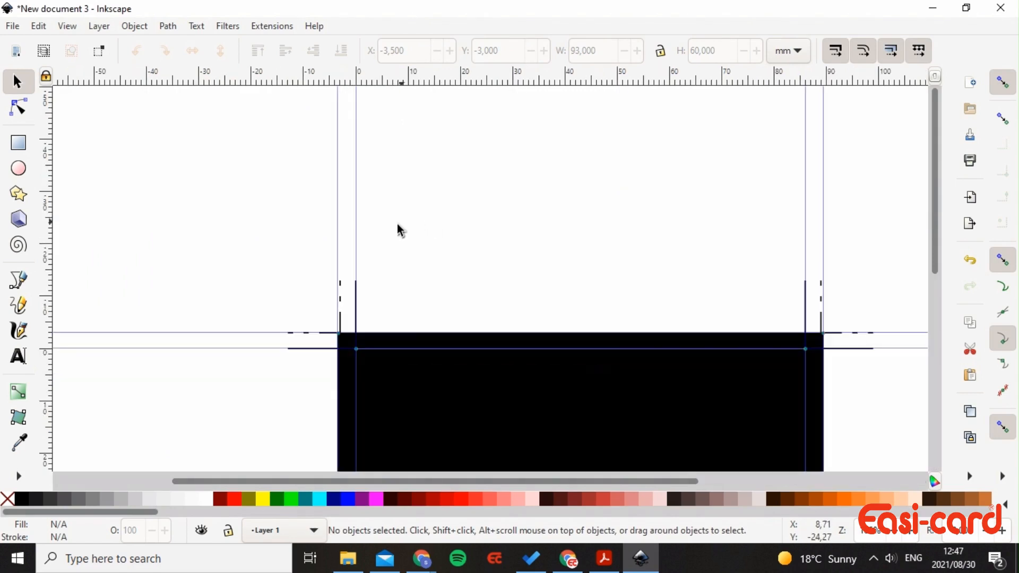
scroll(565, 339, "down", 1)
scroll(565, 340, "down", 1)
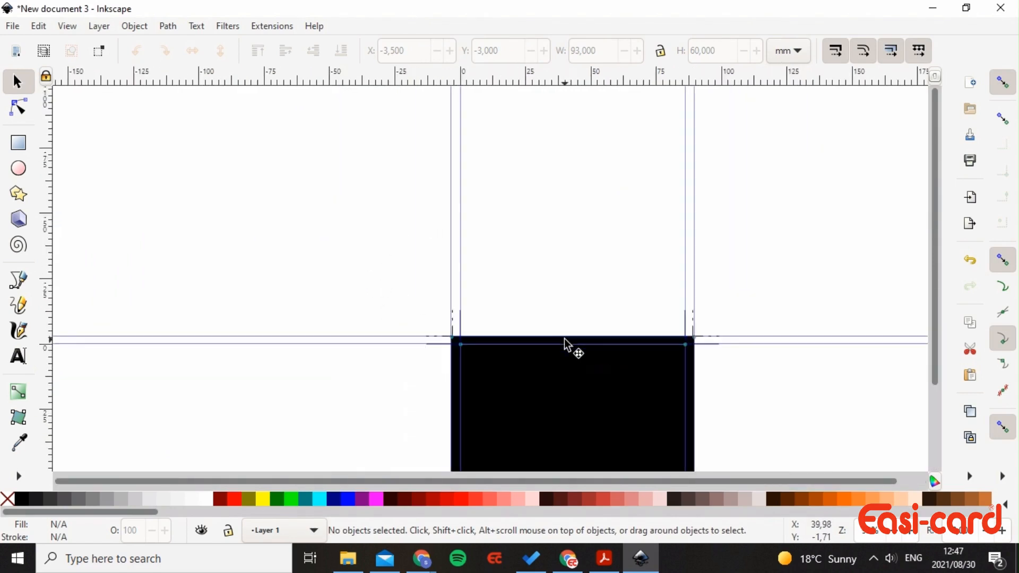
scroll(632, 332, "down", 3)
scroll(632, 332, "up", 1)
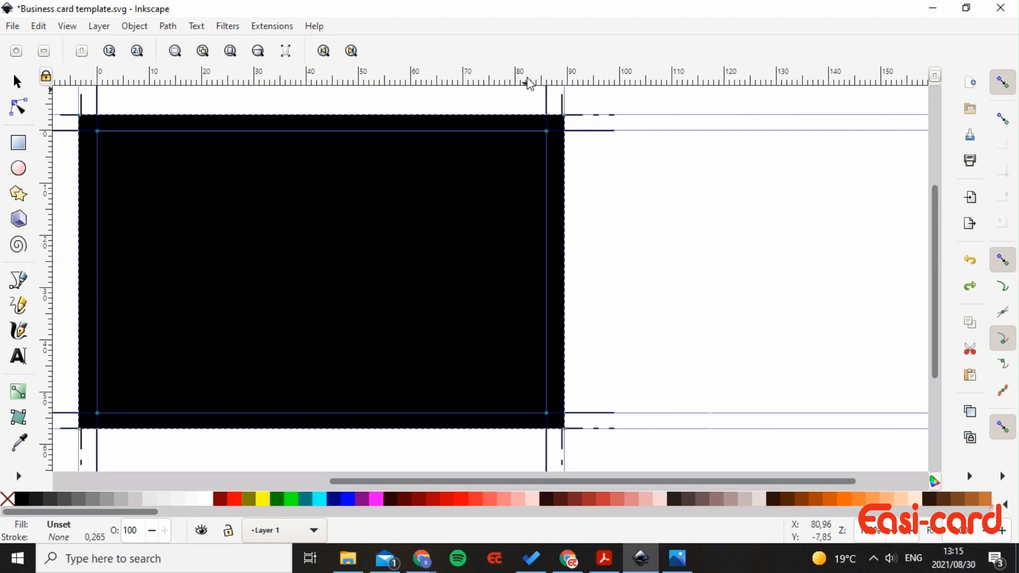
- Draw a rectangle inside the inner card guides and size it to W 83 × H 51 mm
left_click(19, 143)
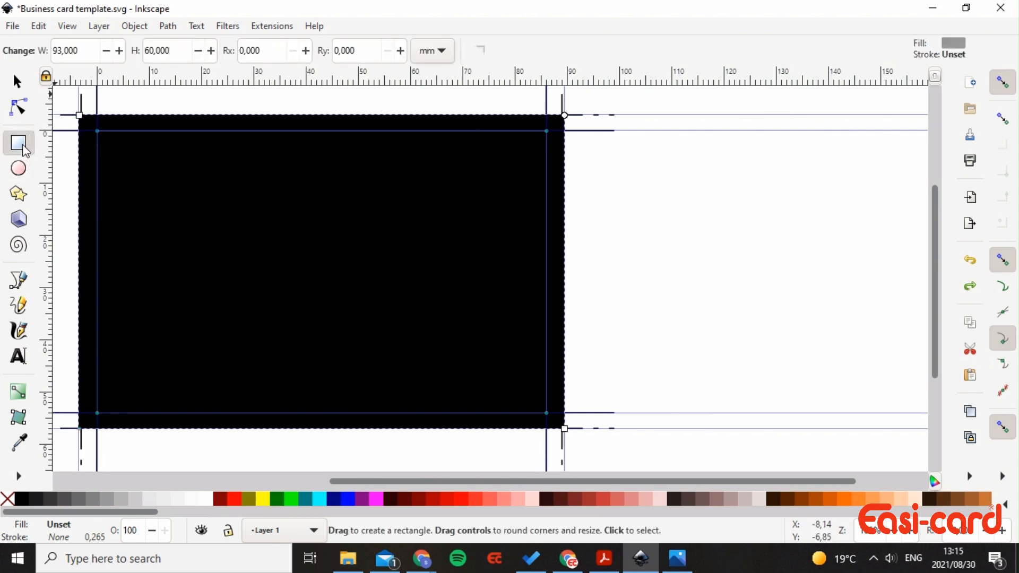
left_click_drag(111, 143, 542, 407)
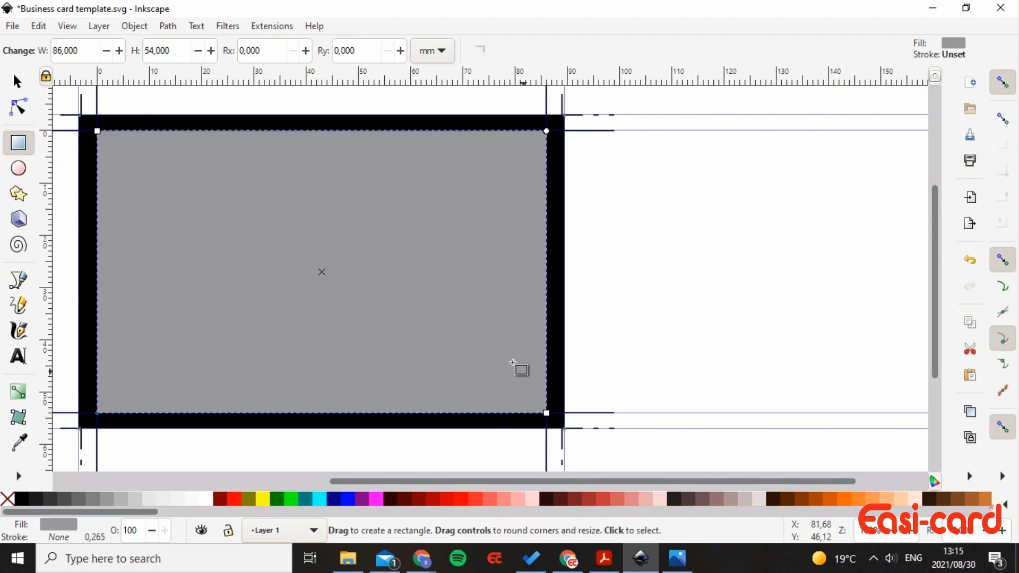
left_click(75, 51)
double_click(75, 51)
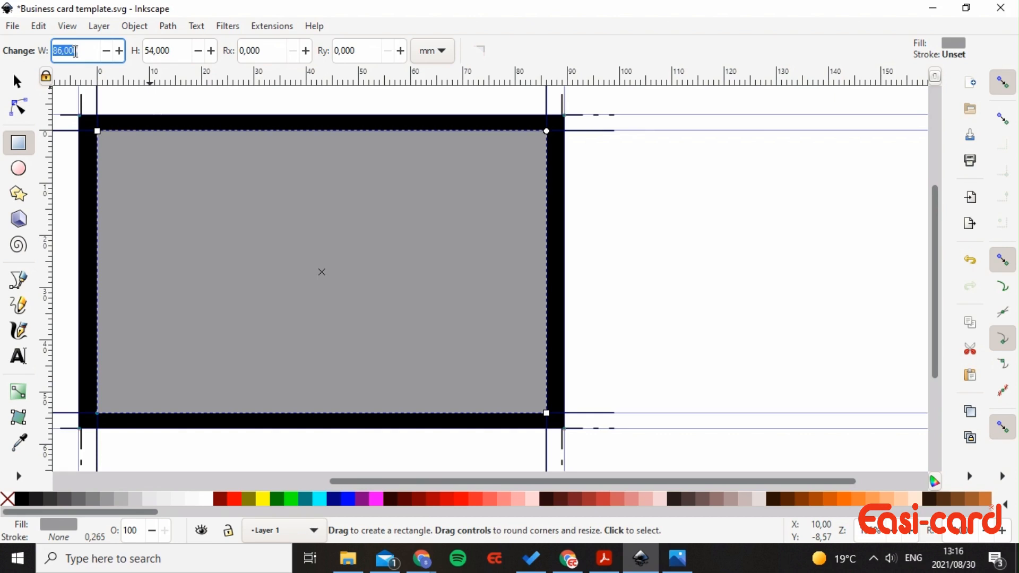
type("83")
key("Tab")
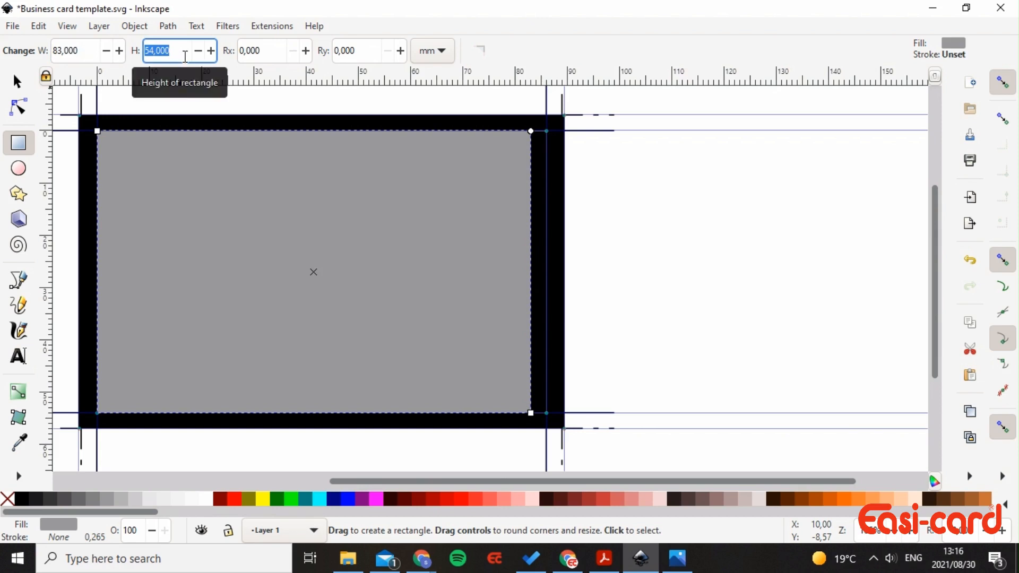
type("51")
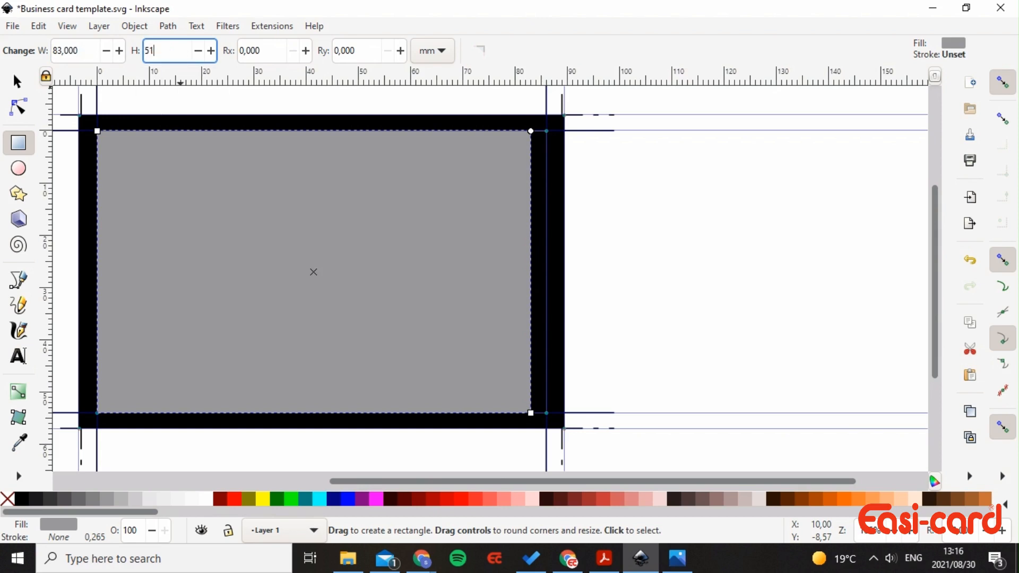
key("Tab")
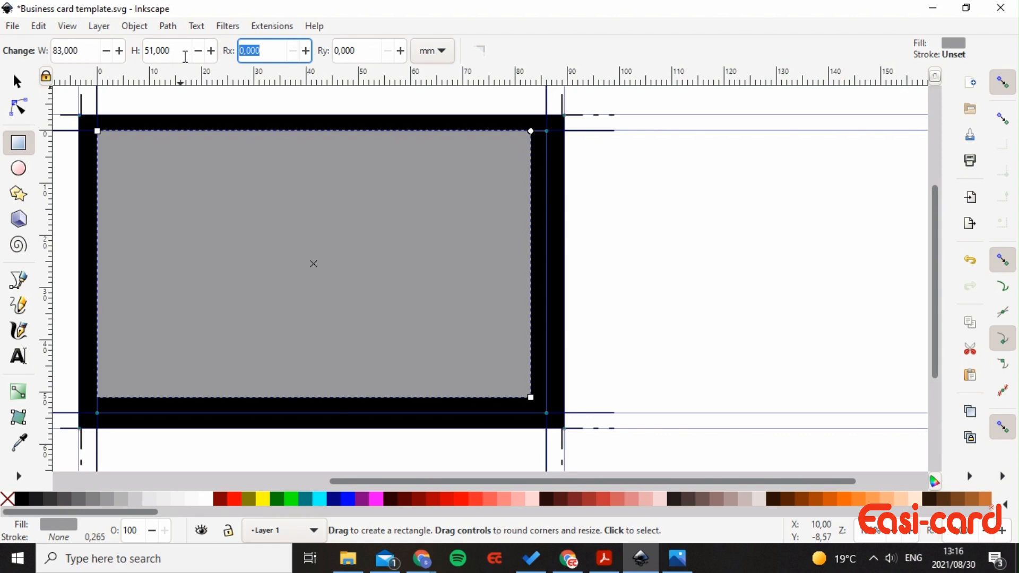
key("Return")
left_click(17, 81)
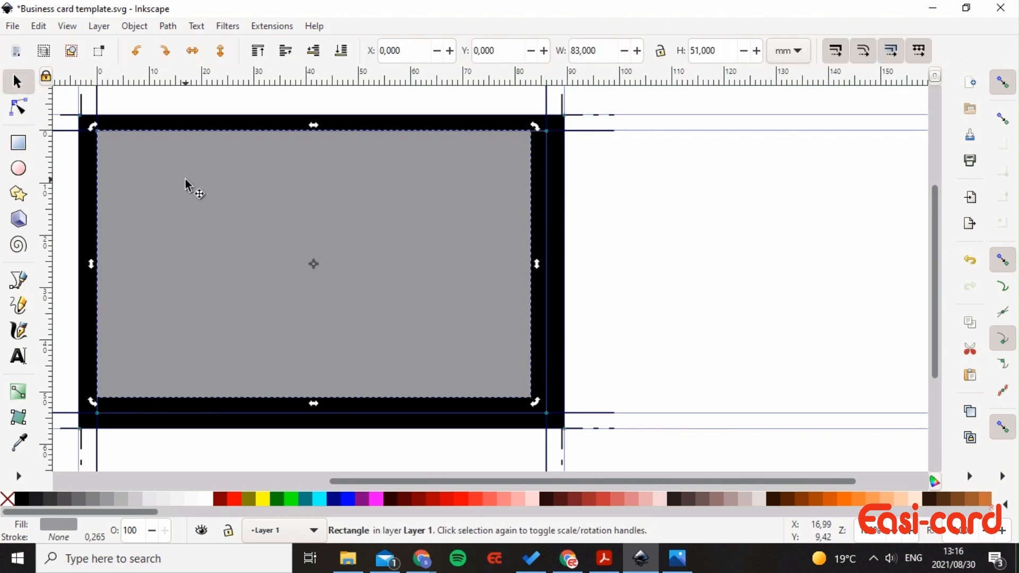
- Align the grey rectangle to the page centre on both axes, then apply Objects to Guides
key("ctrl+shift+a")
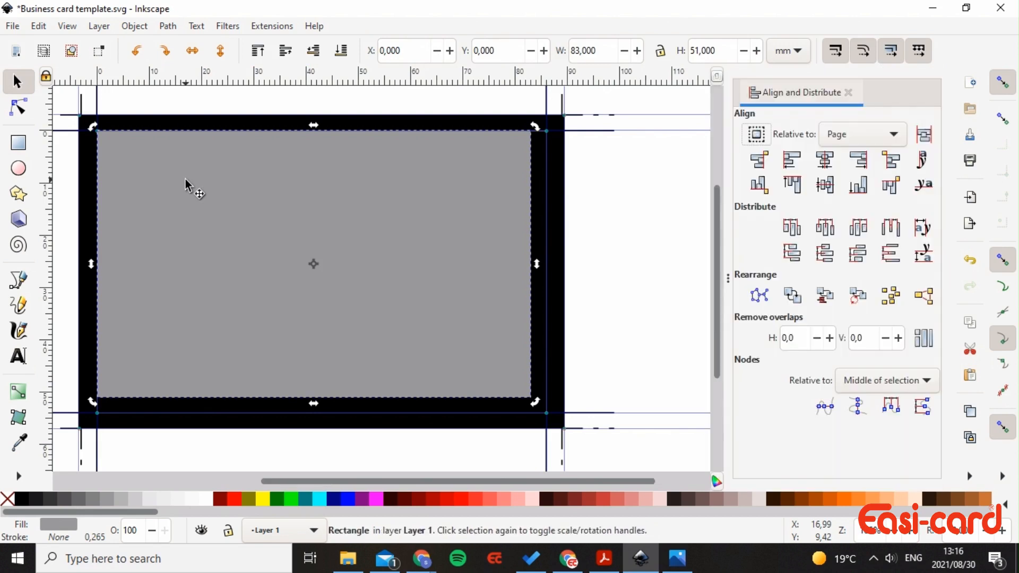
left_click(891, 139)
left_click(876, 134)
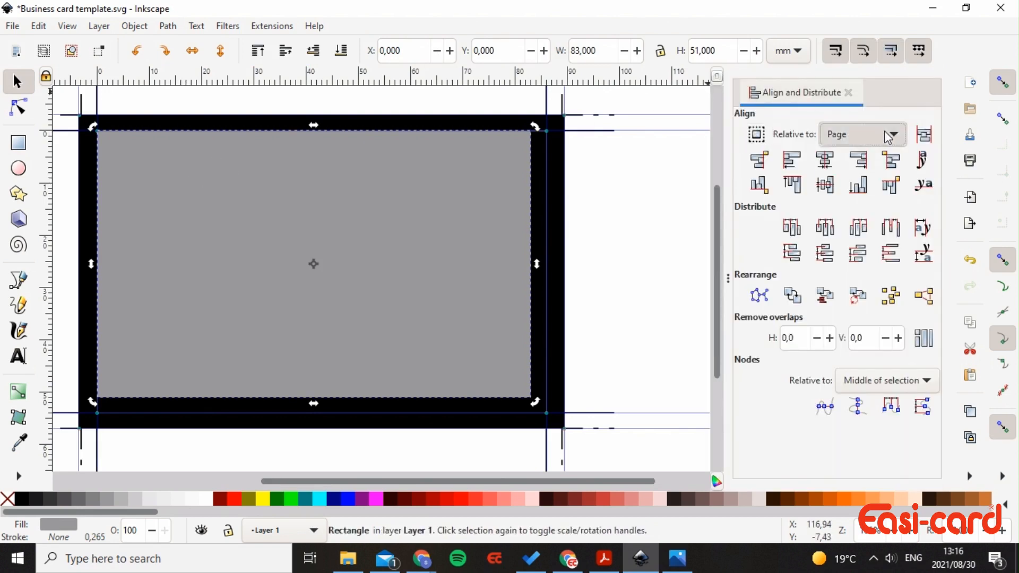
left_click(833, 161)
left_click(833, 186)
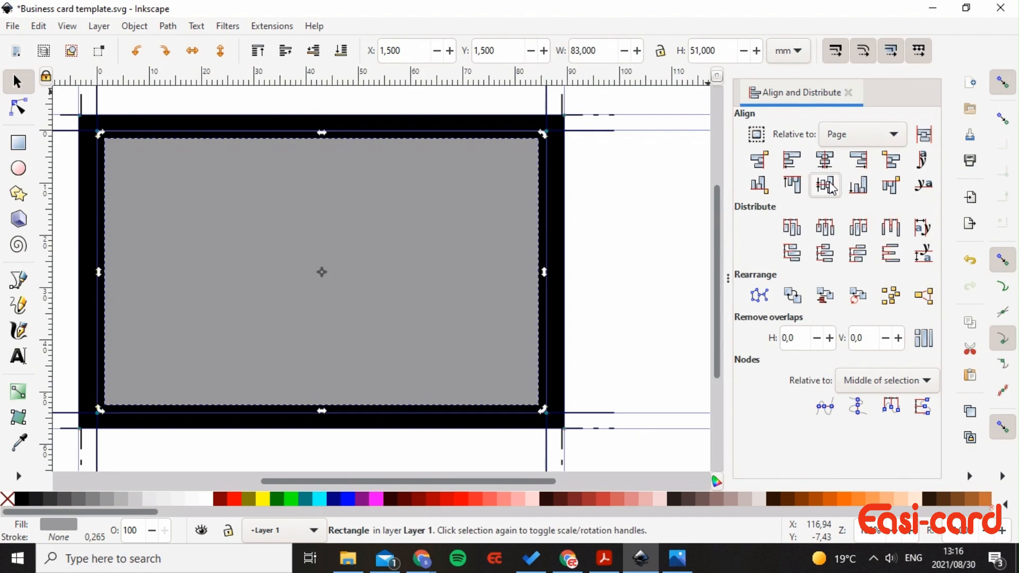
left_click(141, 26)
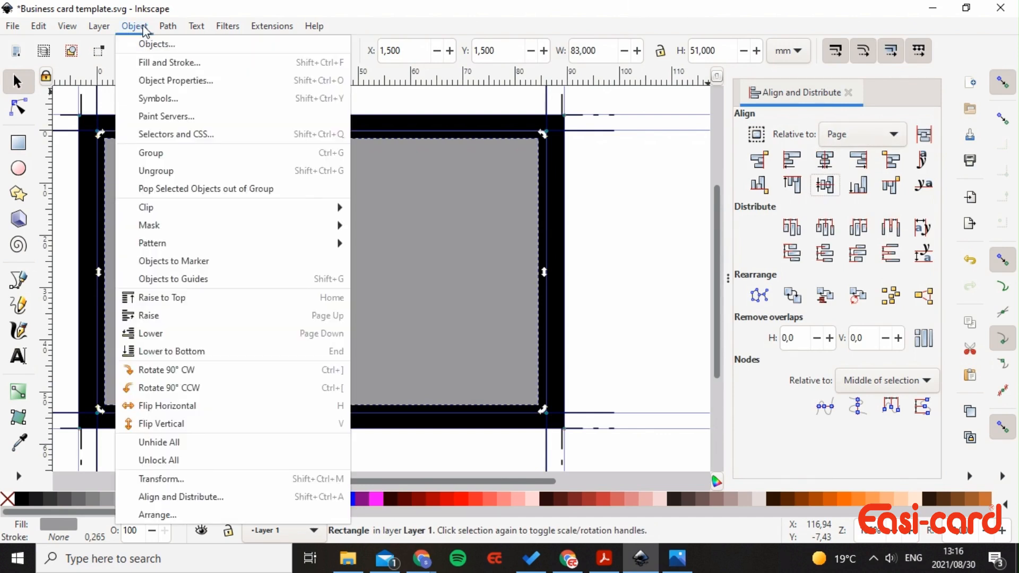
left_click(162, 278)
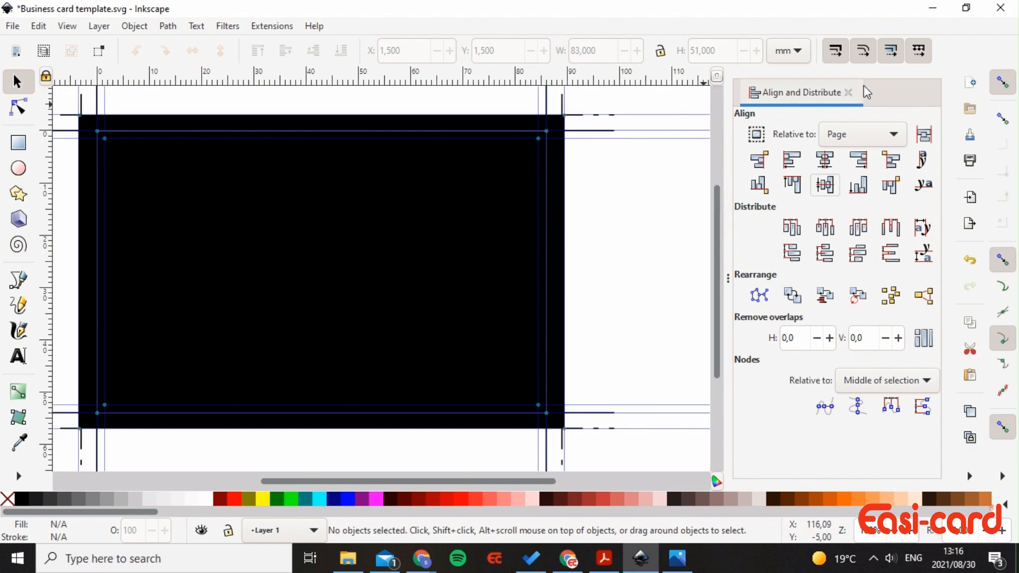
- Save a copy of the layout as Business card template.svg in the Easi-Card Blogs folder
left_click(12, 26)
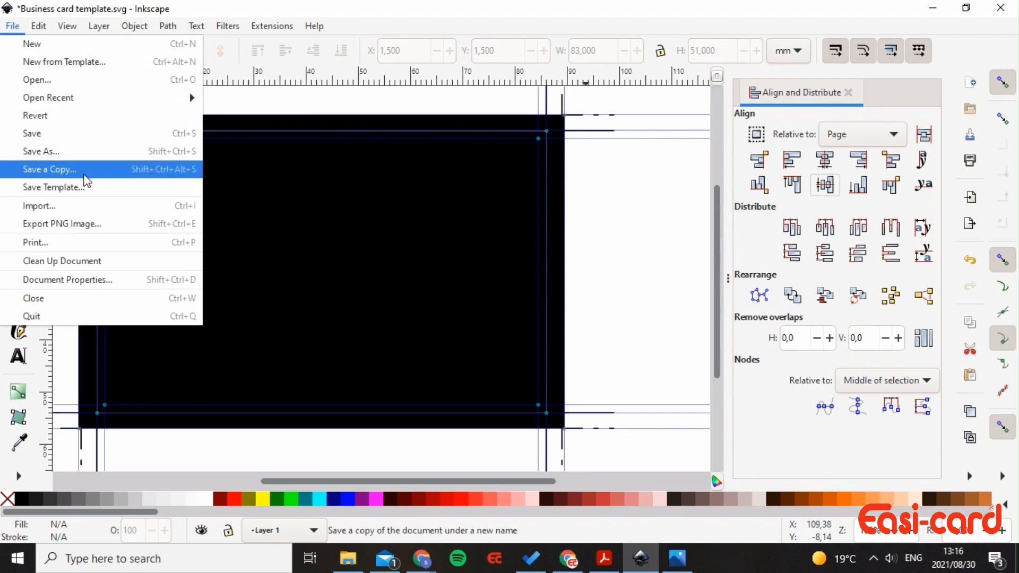
left_click(81, 153)
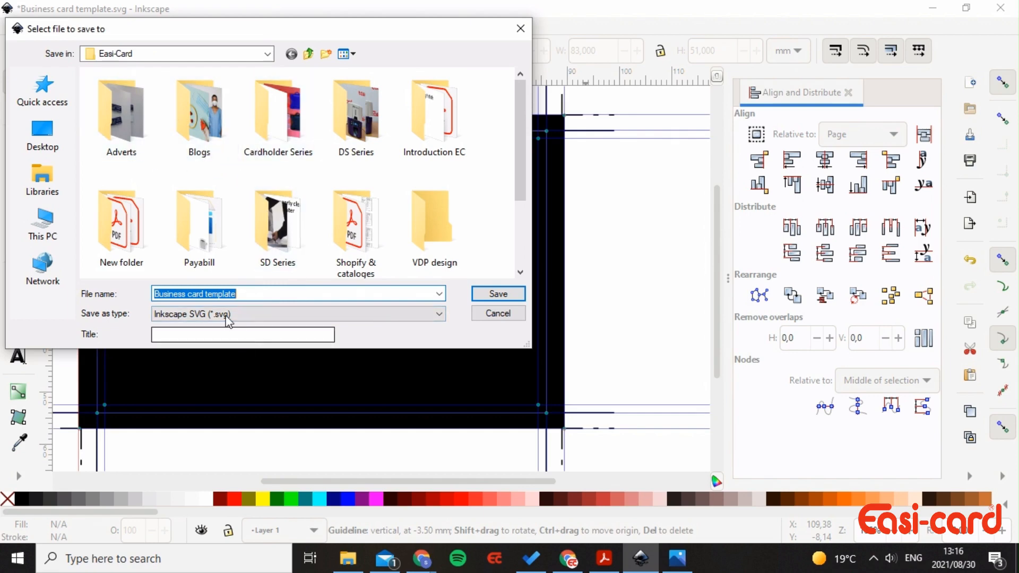
double_click(222, 130)
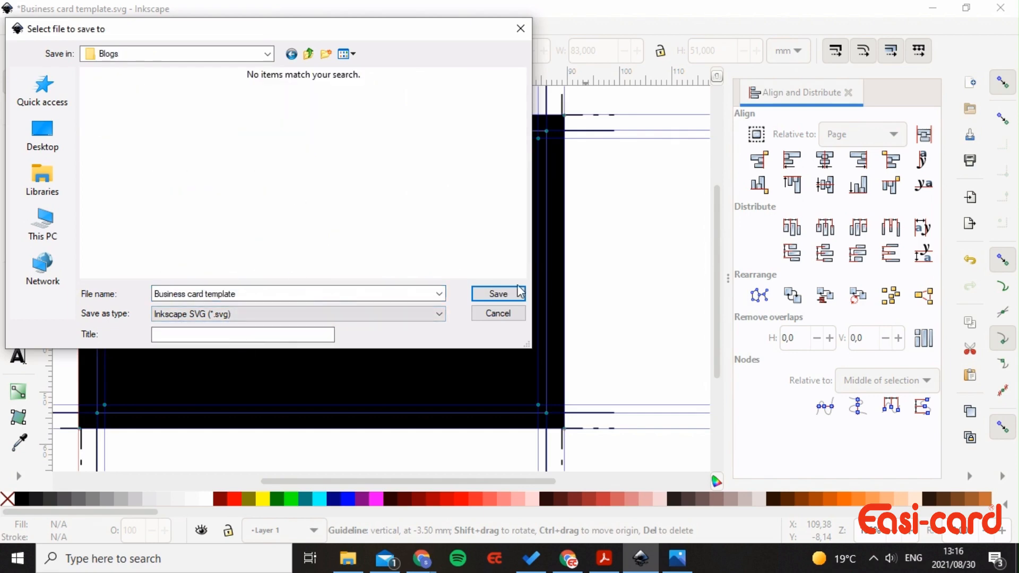
left_click(498, 293)
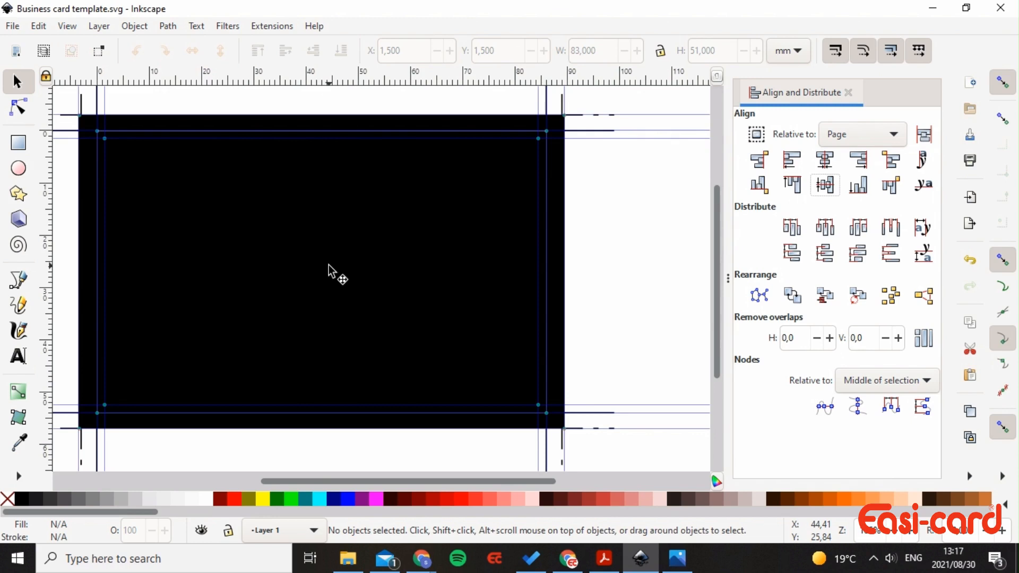
- Fill the black 93 × 60 mm bleed rectangle with white and lock it in place
left_click(177, 210)
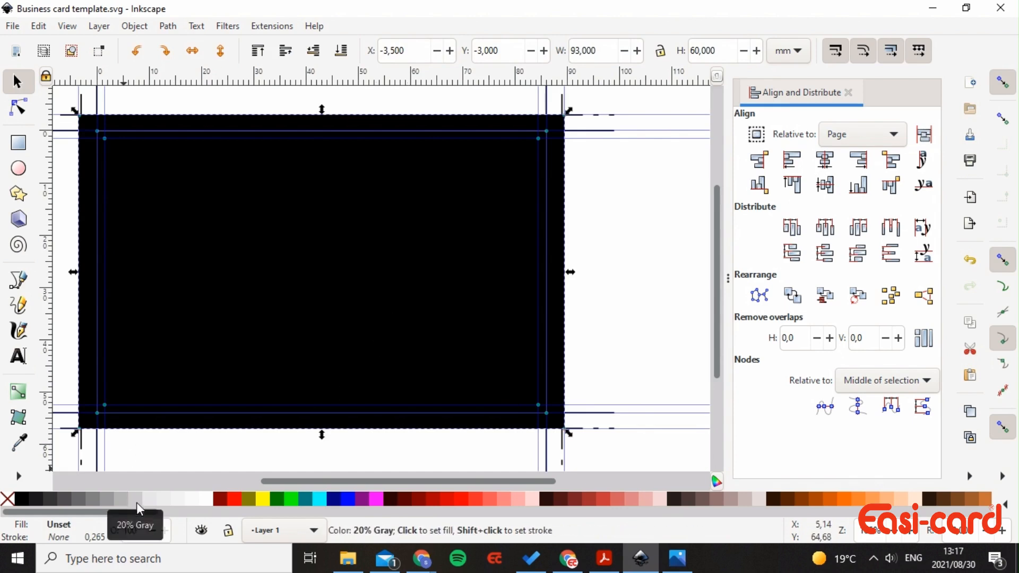
left_click(206, 499)
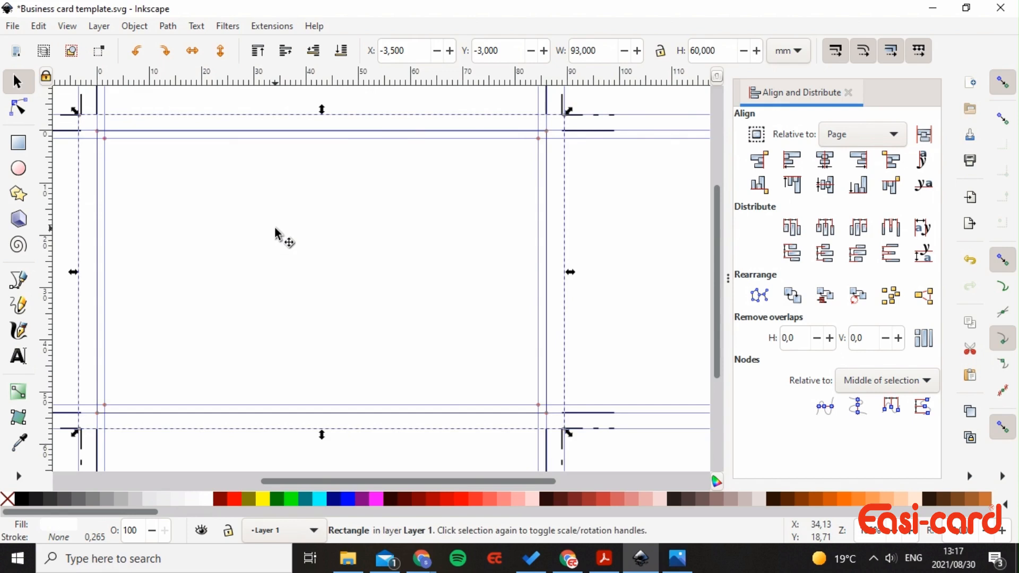
right_click(254, 246)
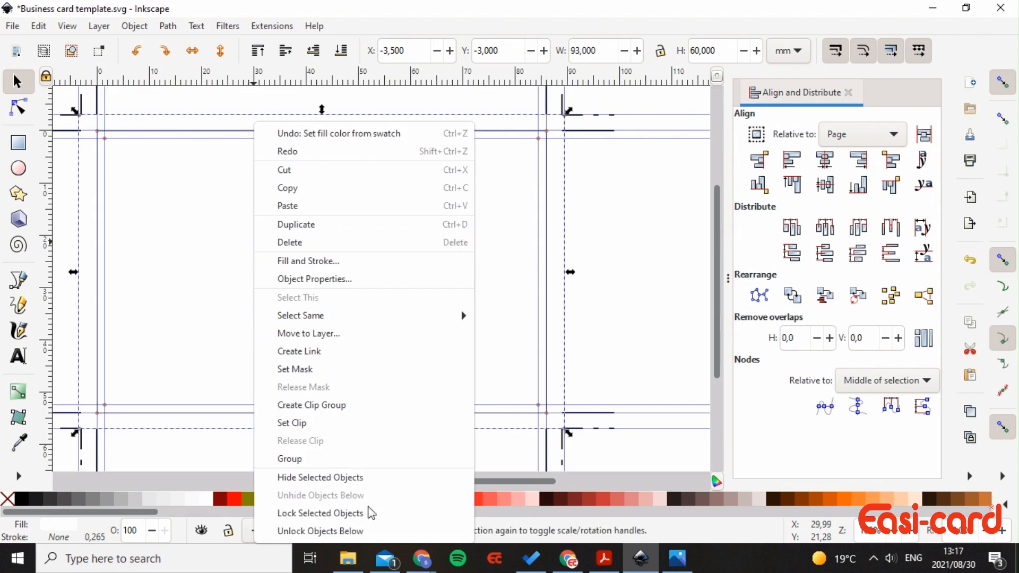
left_click(370, 514)
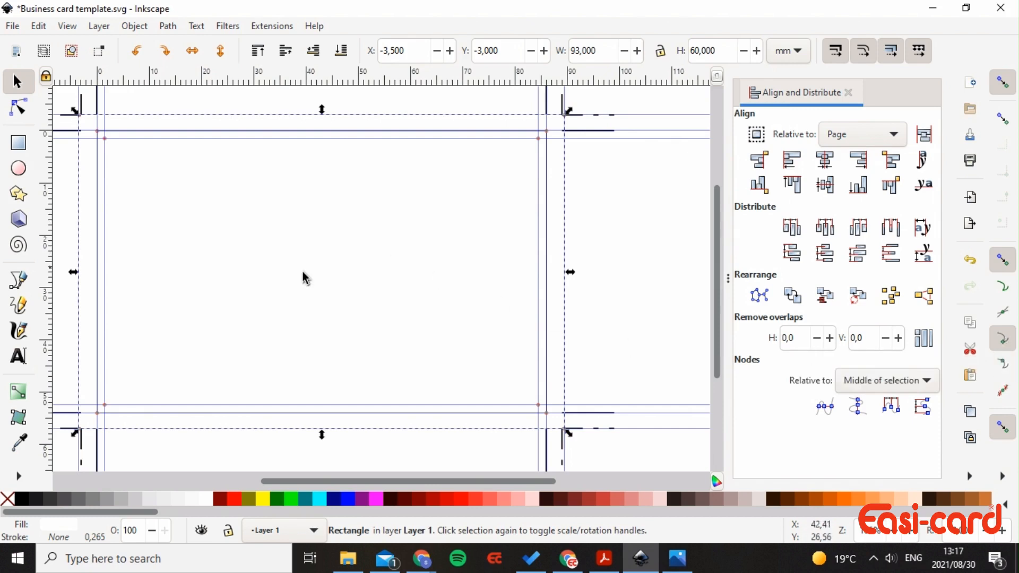
- Draw a 46.622 × 60 mm rectangle over the card's left side and fill it 20% gray
left_click(18, 142)
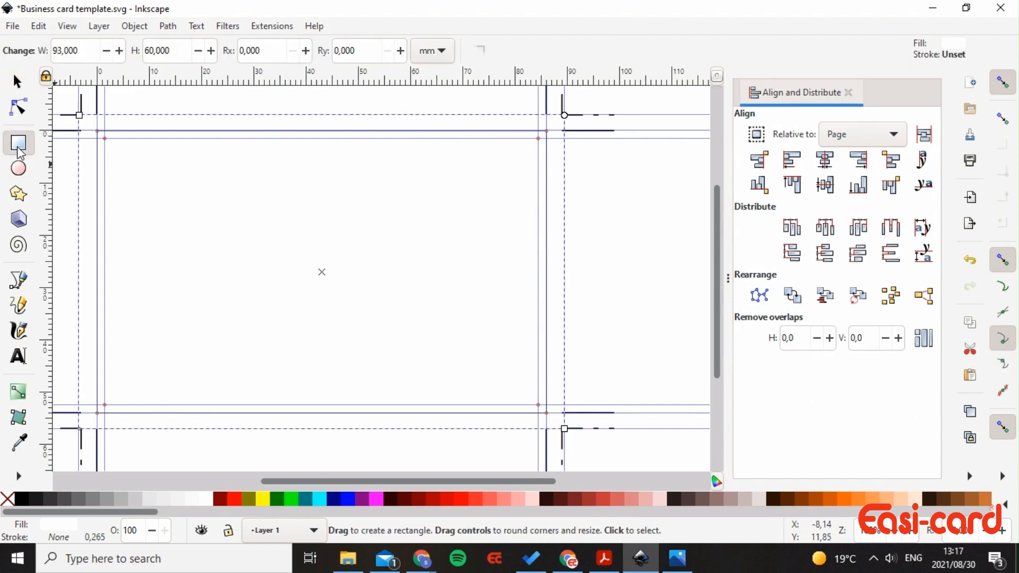
left_click_drag(81, 116, 322, 428)
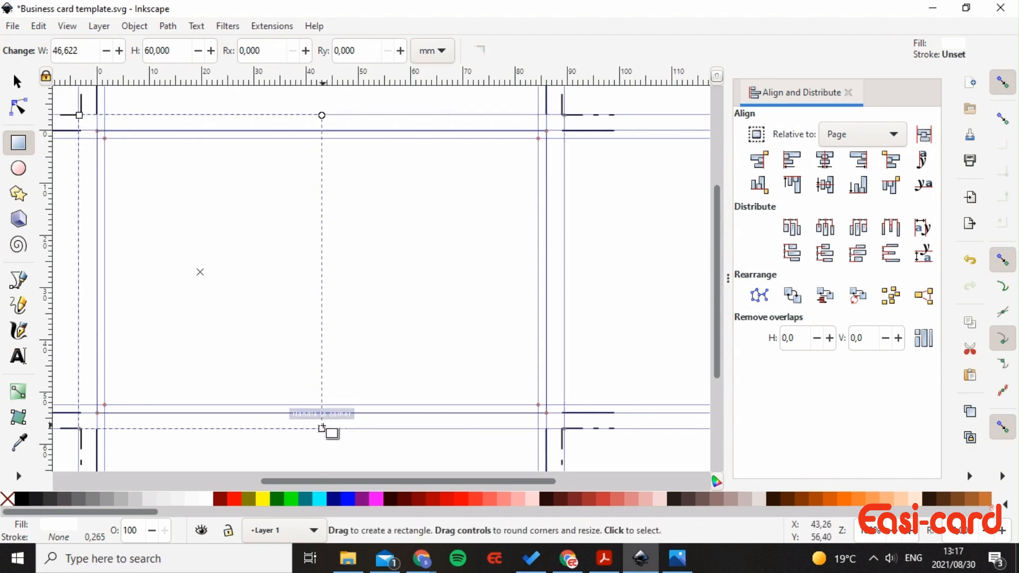
left_click(135, 499)
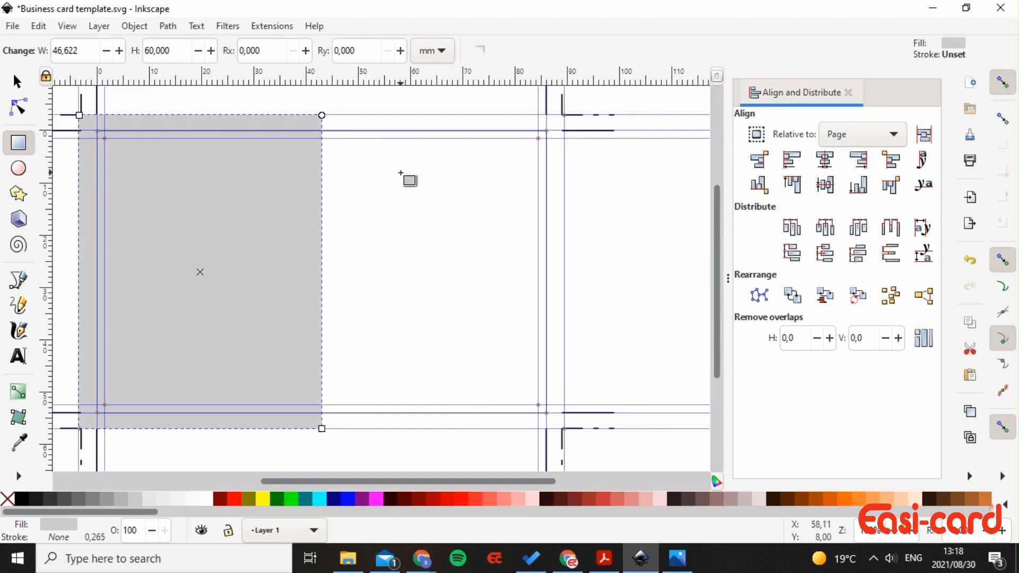
- Copy the Easi-card logo image from the Photos viewer and return to the card
left_click(678, 559)
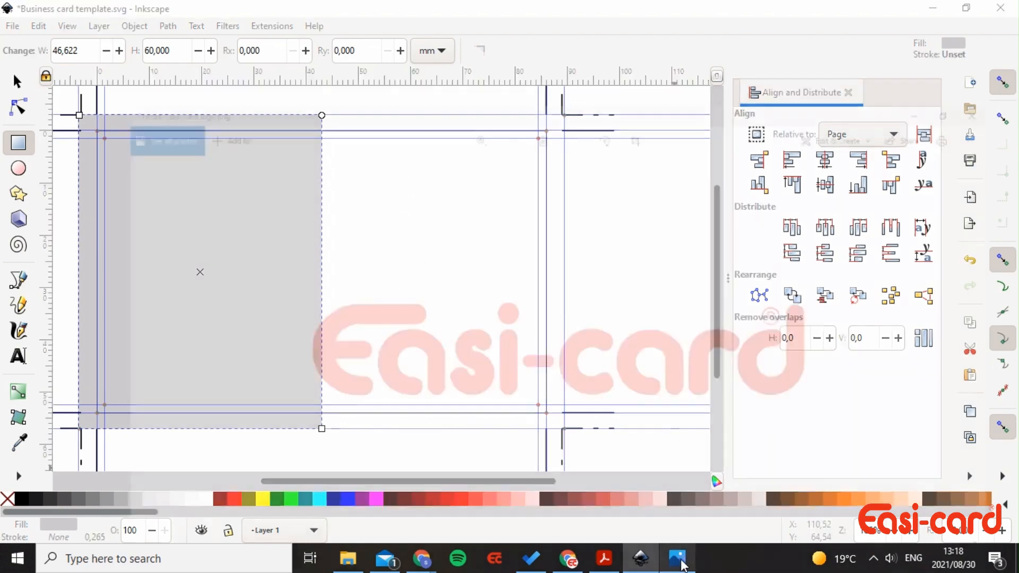
right_click(586, 340)
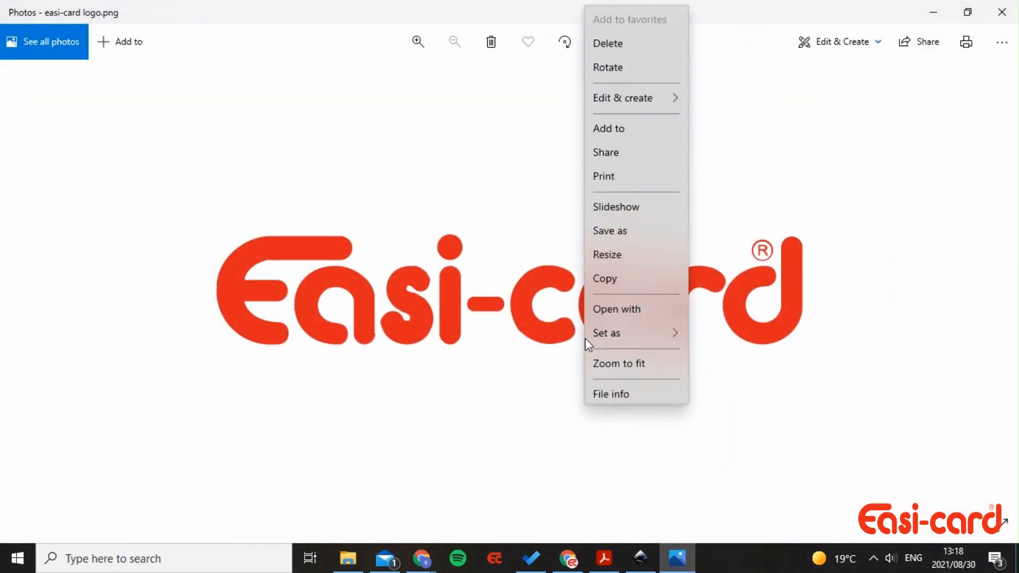
left_click(635, 280)
left_click(678, 561)
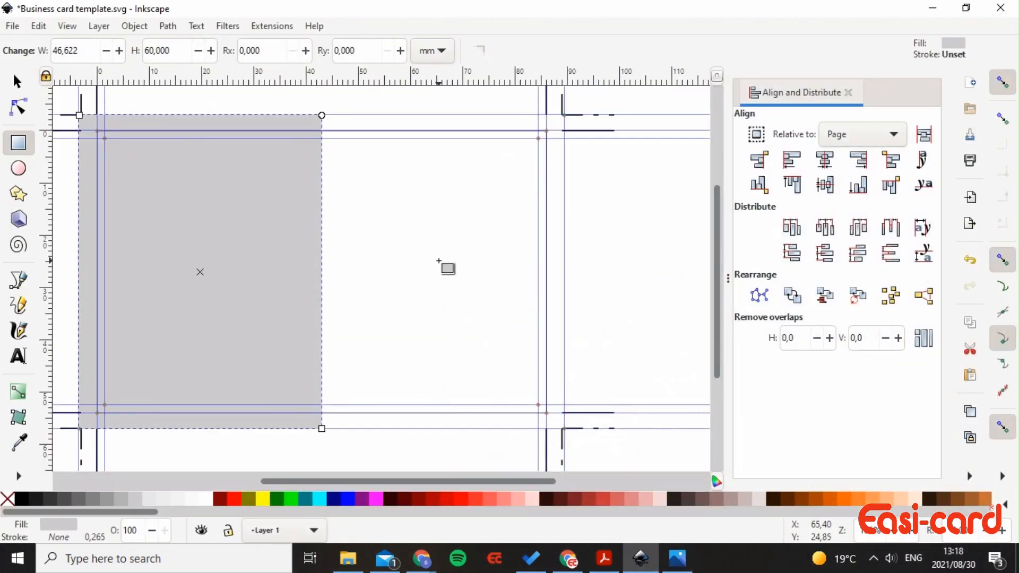
- Paste the Easi-card logo and shrink it to about 26.9 × 5.1 mm
key("ctrl+v")
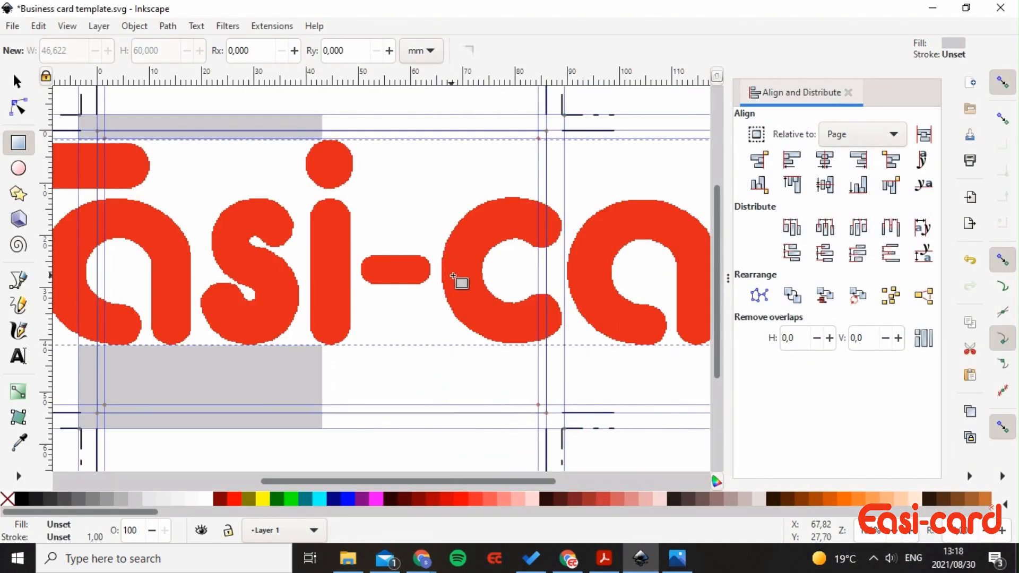
scroll(462, 284, "down", 2)
scroll(455, 277, "down", 1)
scroll(455, 277, "up", 1)
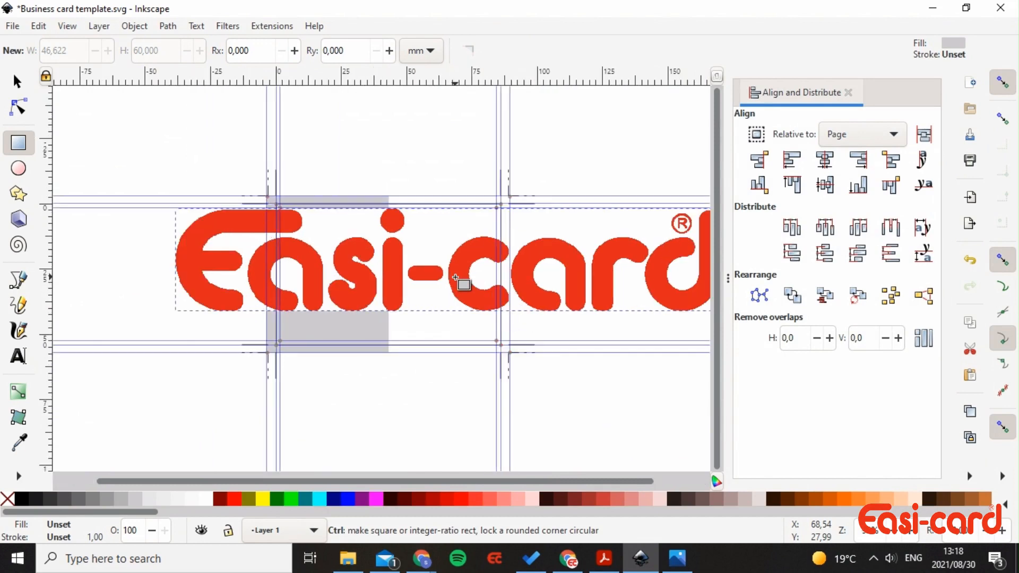
left_click(17, 81)
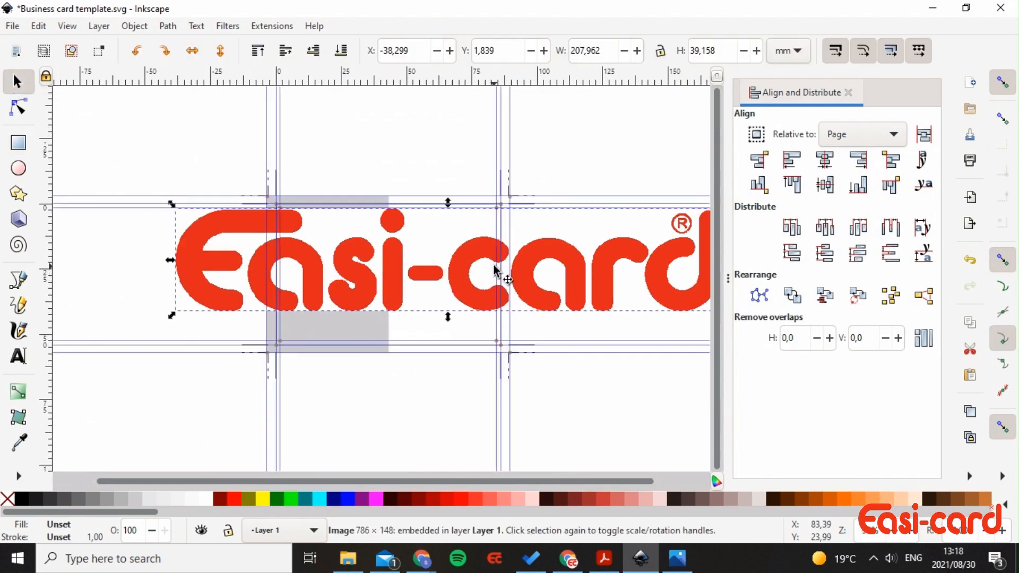
scroll(505, 300, "down", 1)
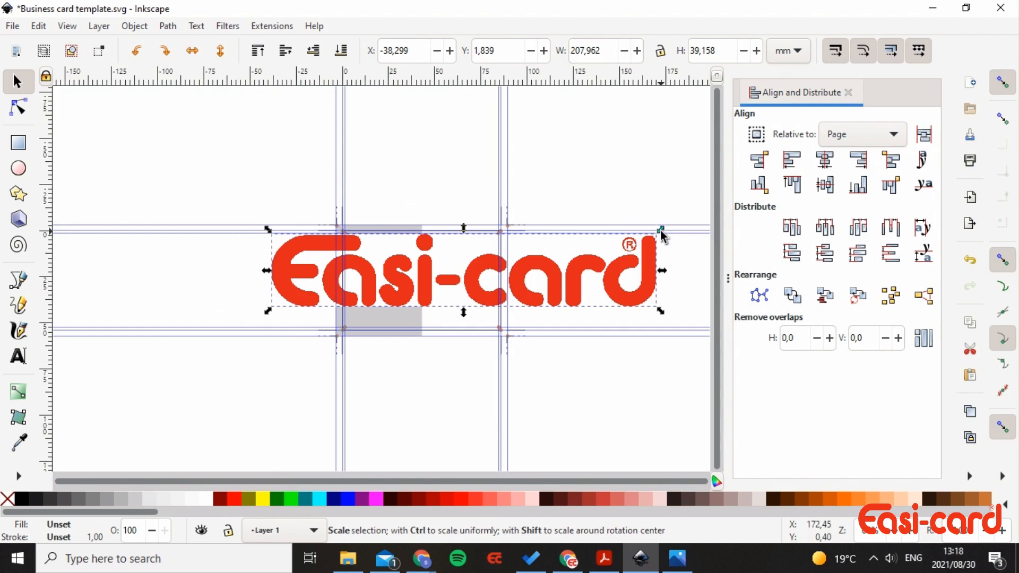
left_click_drag(662, 232, 543, 261)
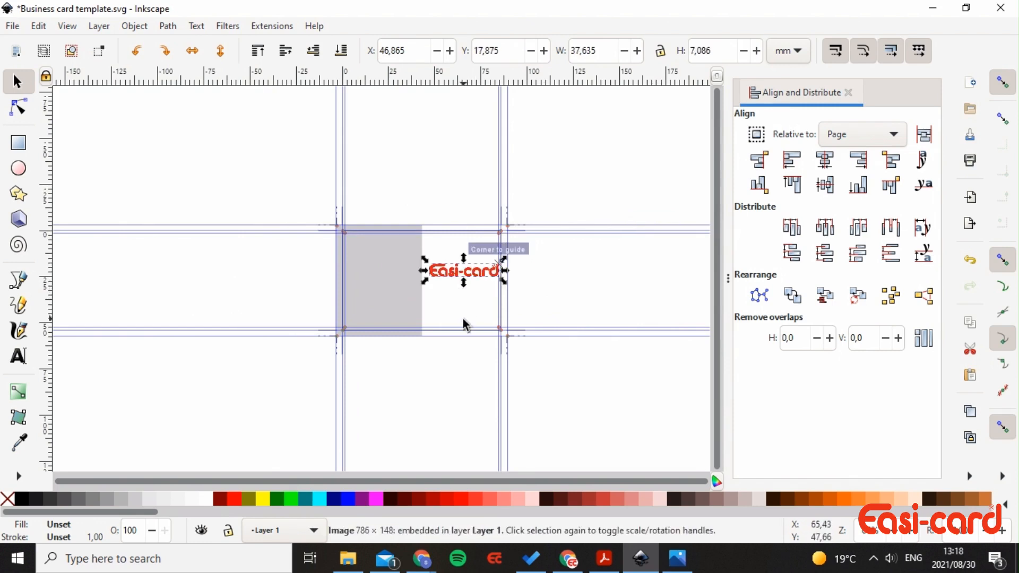
- Move the logo up against the top guide near the card's top right edge
scroll(464, 320, "up", 4)
scroll(463, 320, "down", 4)
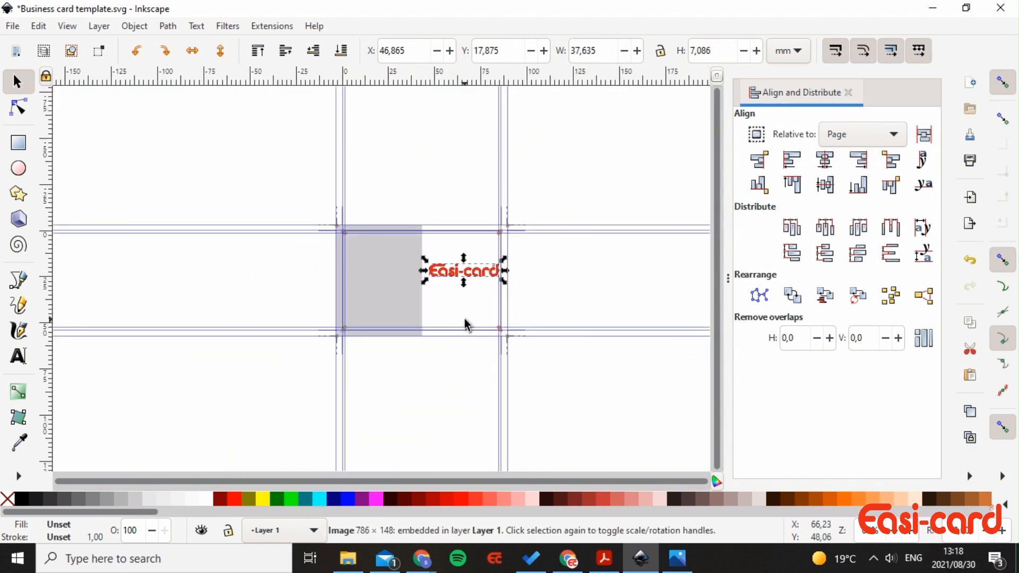
scroll(470, 307, "up", 2, "ctrl")
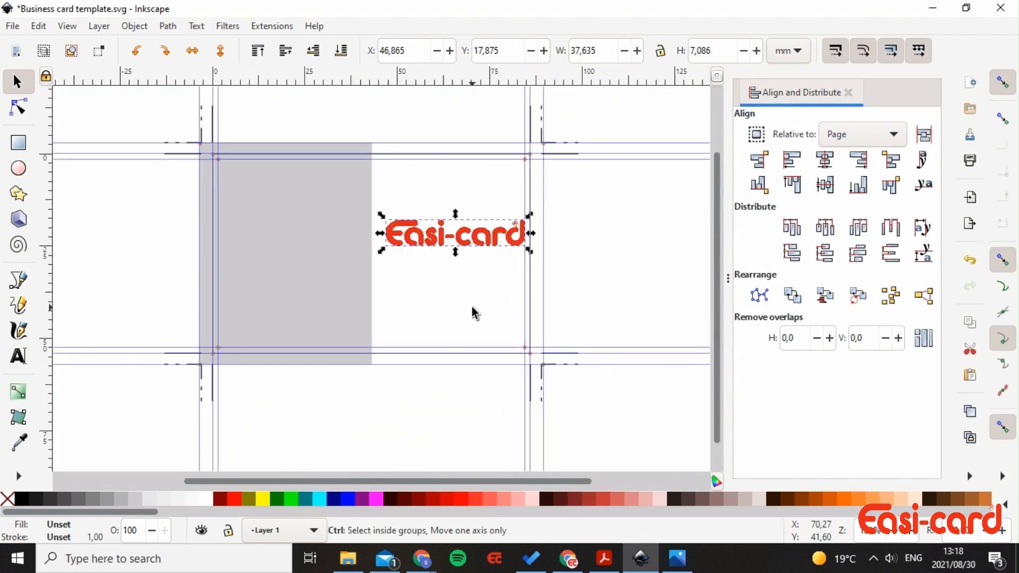
left_click_drag(489, 246, 469, 177)
left_click(486, 243)
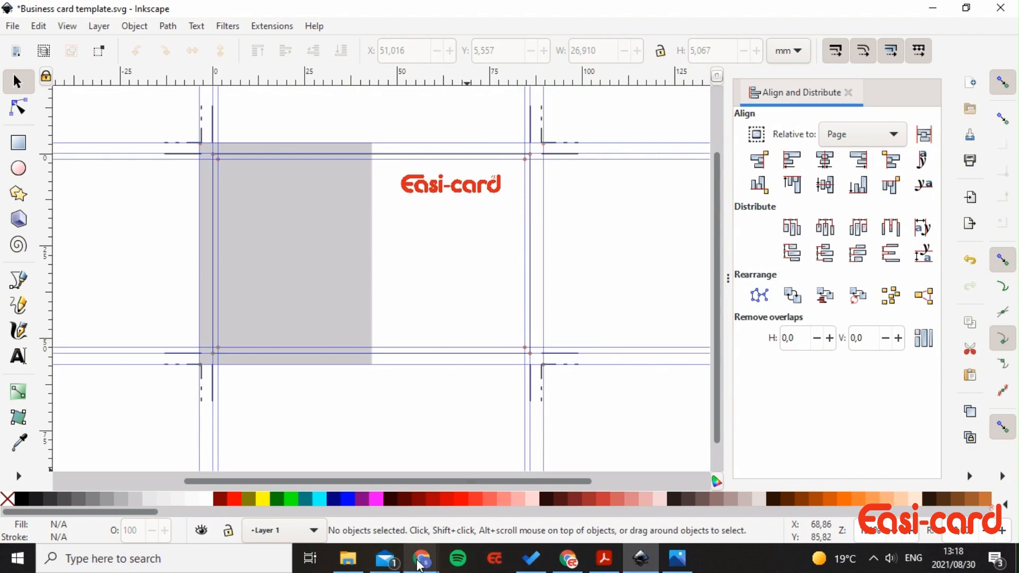
- Open Staff images.png from the Downloads folder in the Photos viewer
left_click(348, 559)
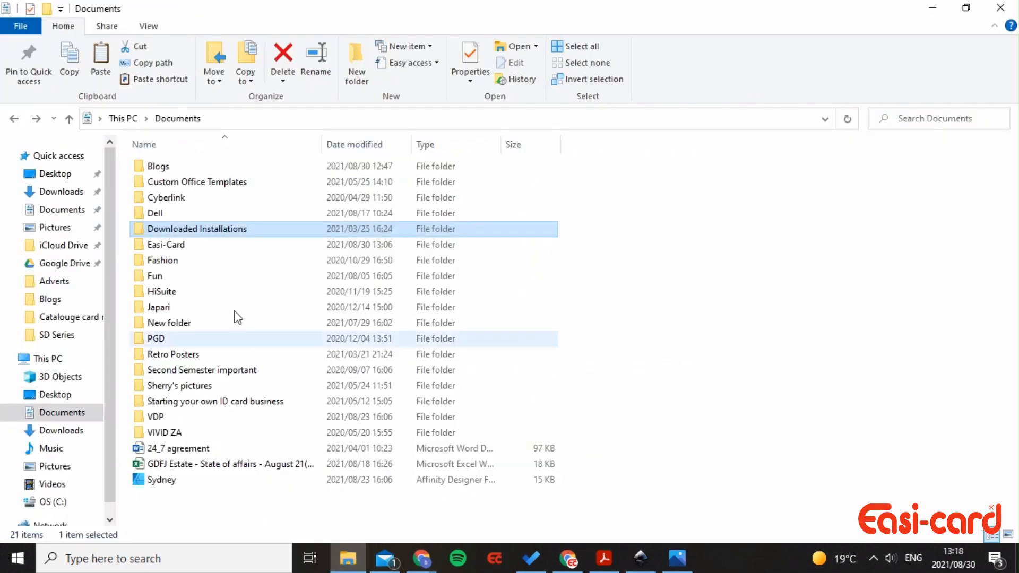
left_click(74, 432)
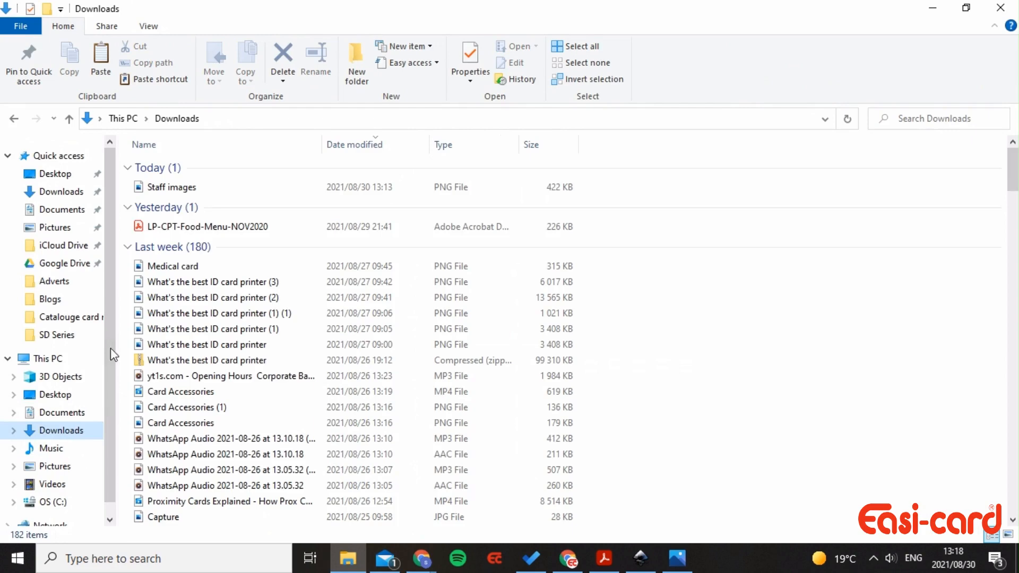
left_click(208, 189)
double_click(206, 192)
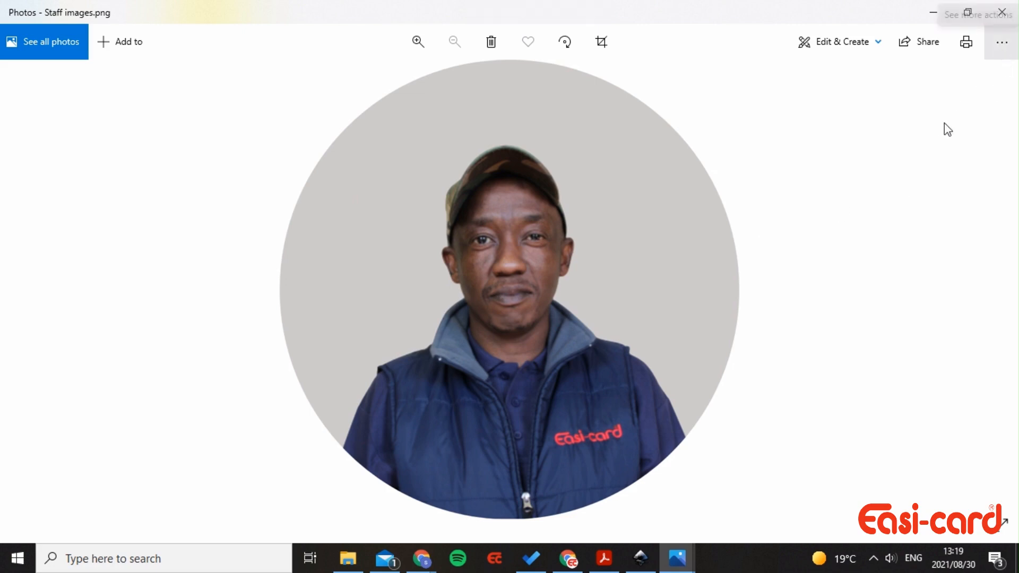
- Copy the circular staff portrait using the Photos 'See more actions' menu
left_click(1002, 42)
left_click(965, 154)
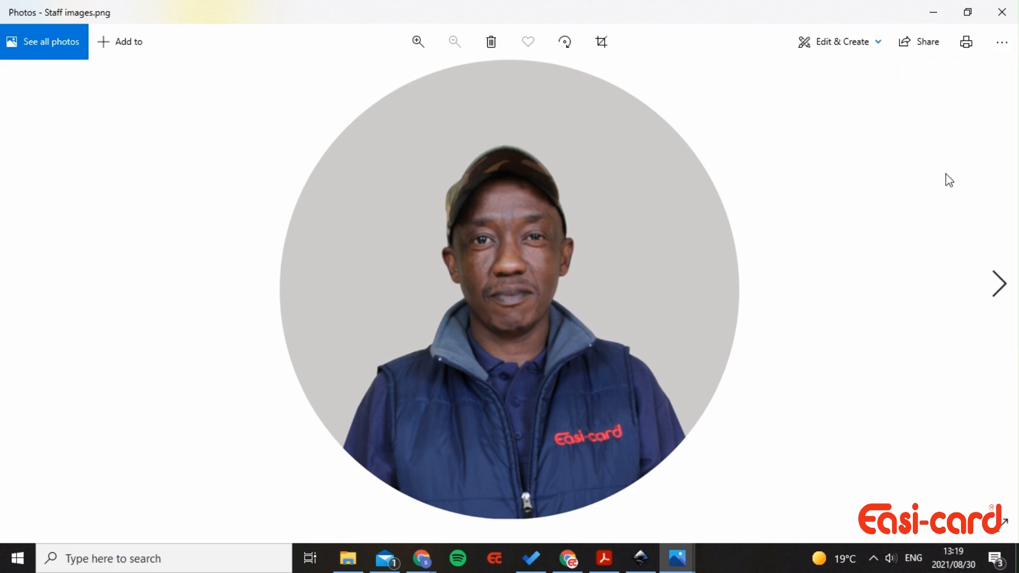
- Paste the circular staff photo into the card and shrink it to about 25 mm
left_click(641, 558)
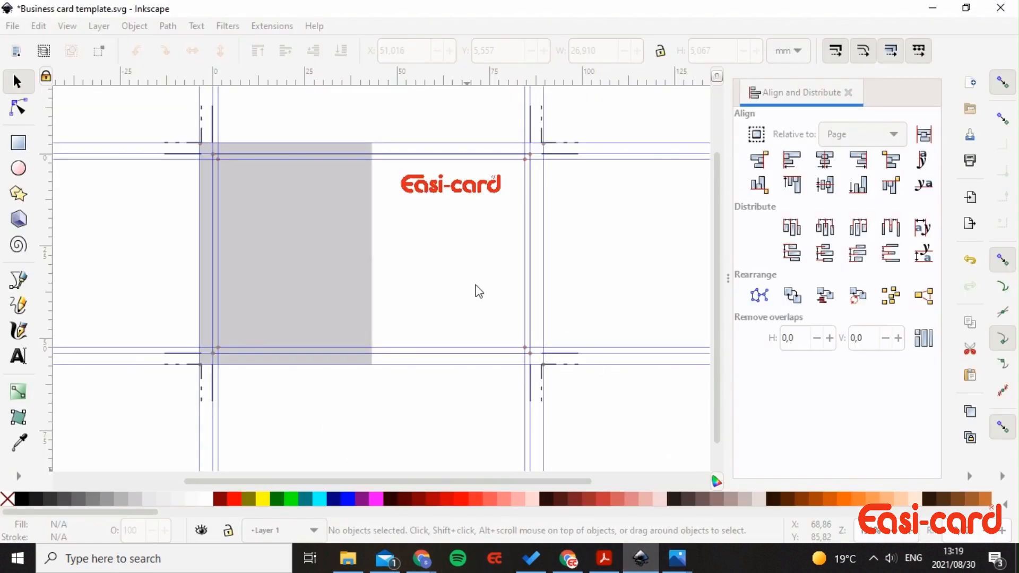
key("ctrl+v")
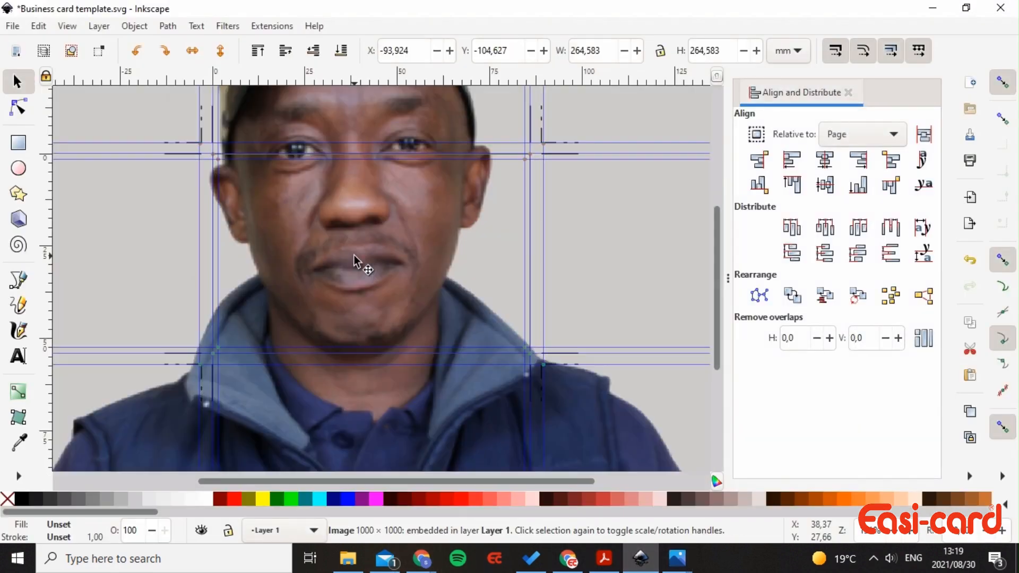
scroll(365, 264, "down", 4)
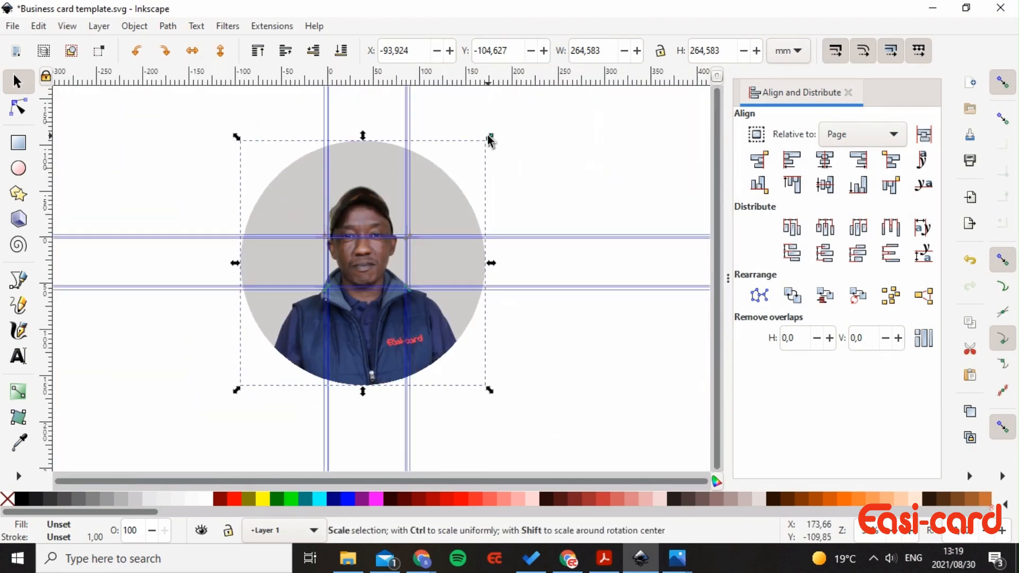
left_click_drag(489, 139, 384, 248)
scroll(399, 275, "up", 4)
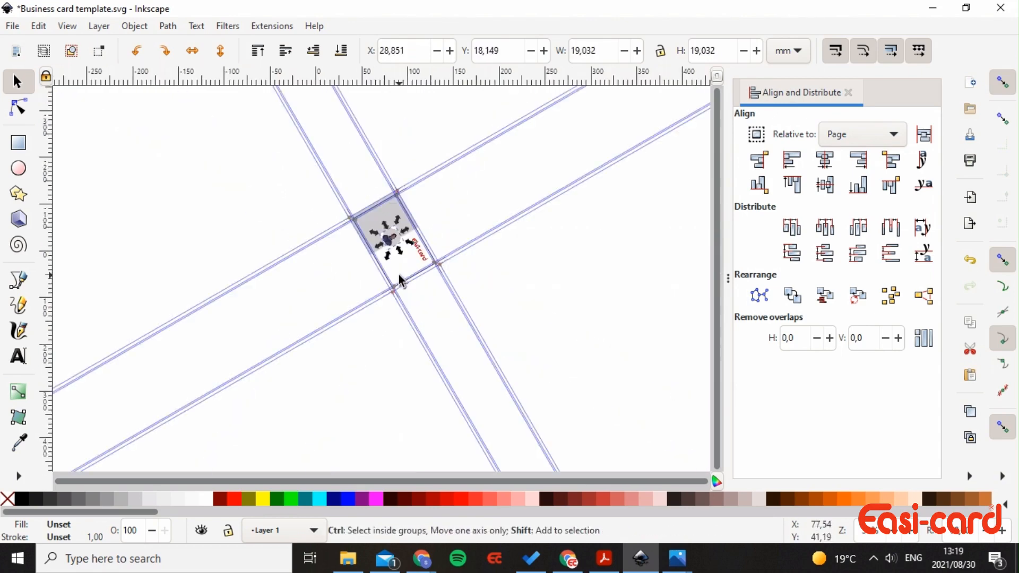
scroll(399, 275, "down", 4)
scroll(399, 275, "up", 4)
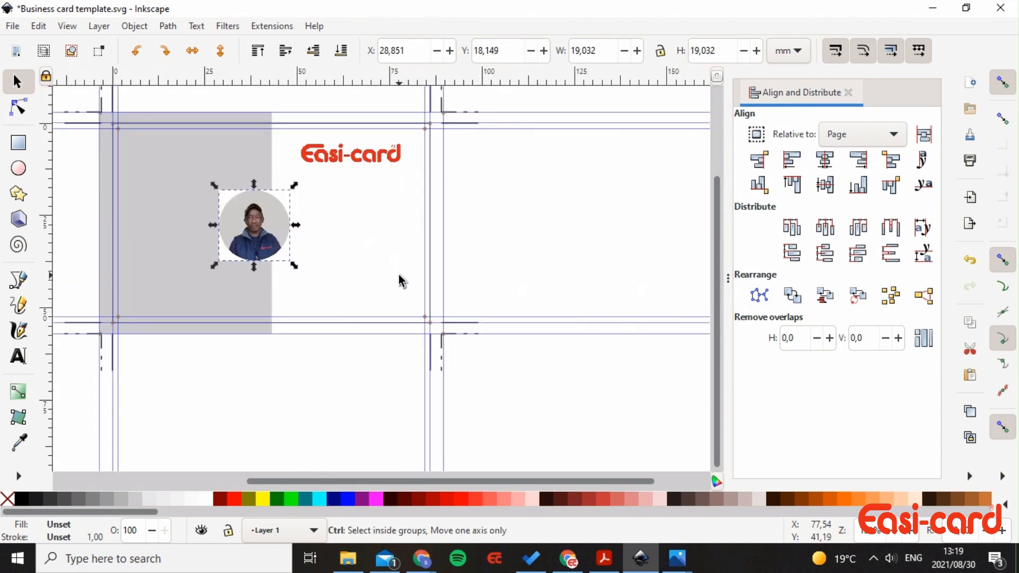
- Snap the photo onto the grey left panel, enlarged to 32.944 × 32.944 mm
left_click_drag(422, 485, 353, 478)
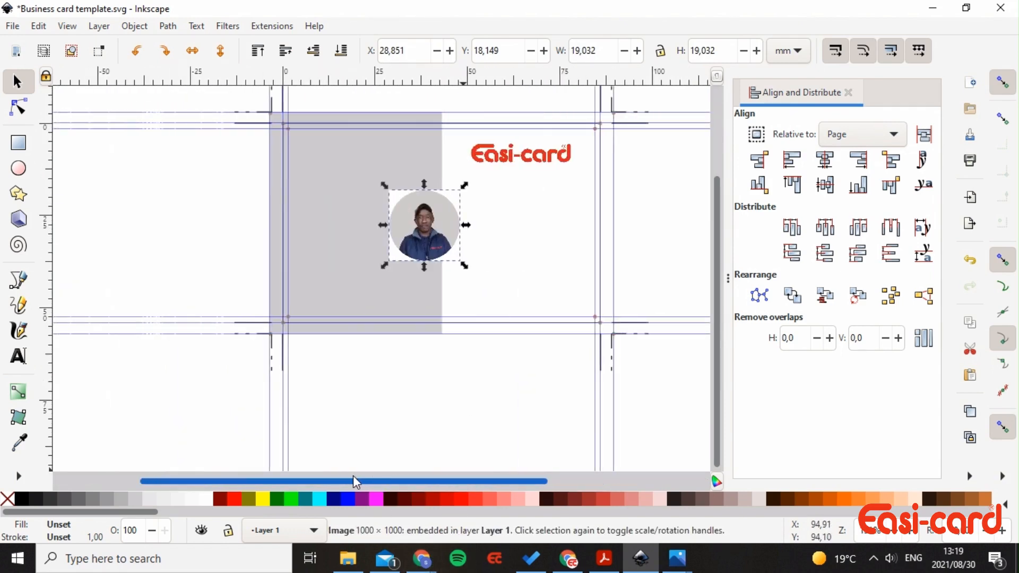
scroll(331, 370, "up", 2)
scroll(330, 371, "down", 2)
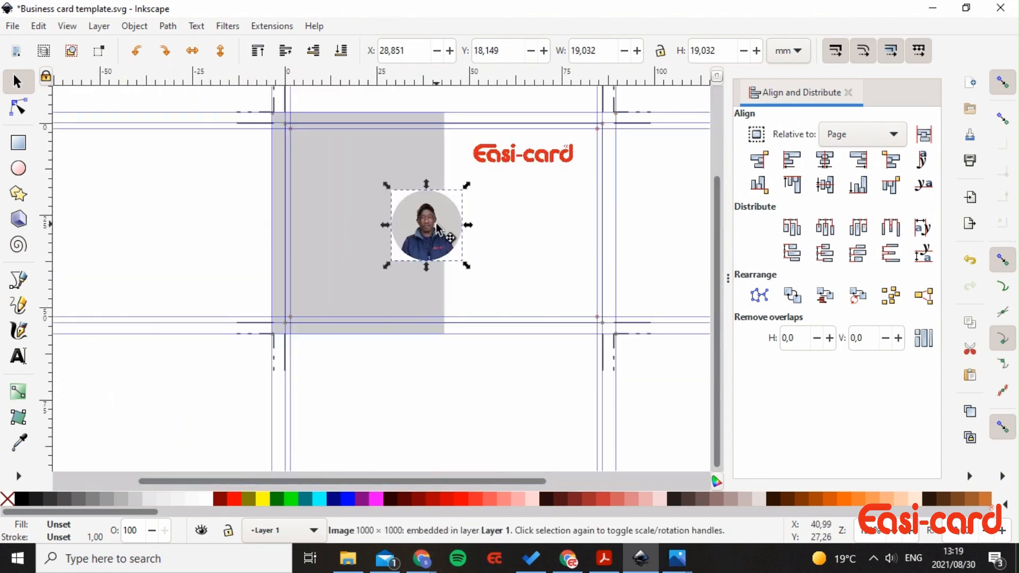
left_click_drag(459, 261, 417, 275)
mouse_move(405, 237)
left_mouse_down()
mouse_move(375, 238)
mouse_move(399, 240)
mouse_move(375, 239)
mouse_move(391, 253)
mouse_move(376, 253)
mouse_move(393, 229)
mouse_move(409, 232)
left_mouse_up()
left_click(511, 253)
scroll(499, 266, "up", 2)
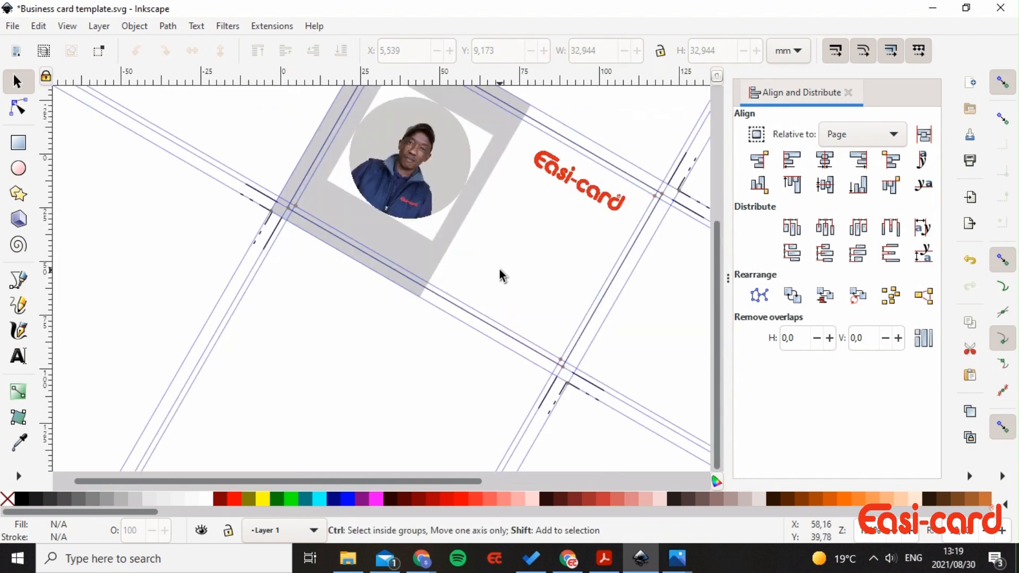
scroll(498, 267, "down", 2)
scroll(499, 262, "up", 2)
scroll(499, 263, "down", 4)
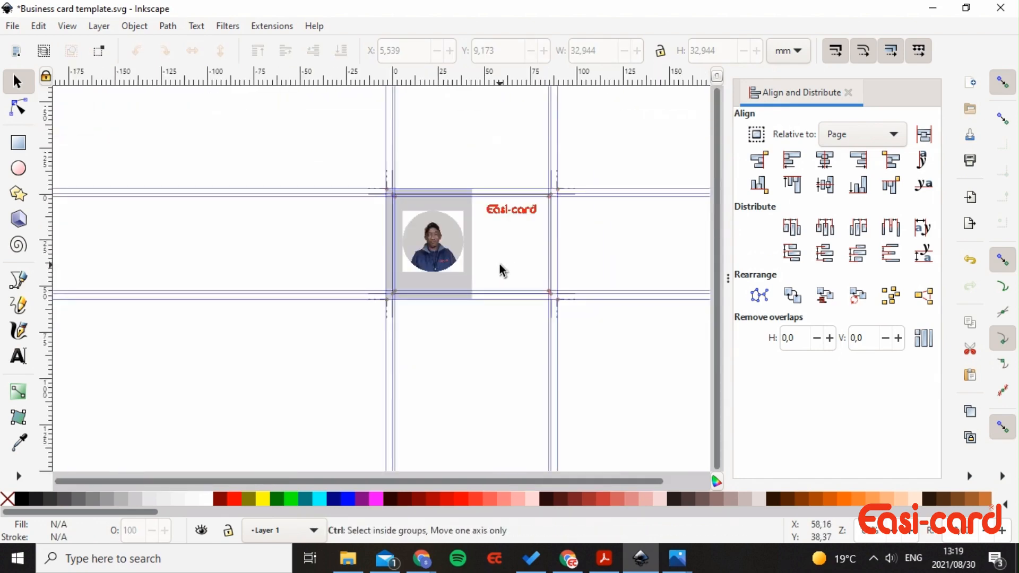
scroll(499, 262, "up", 2)
scroll(498, 262, "up", 2)
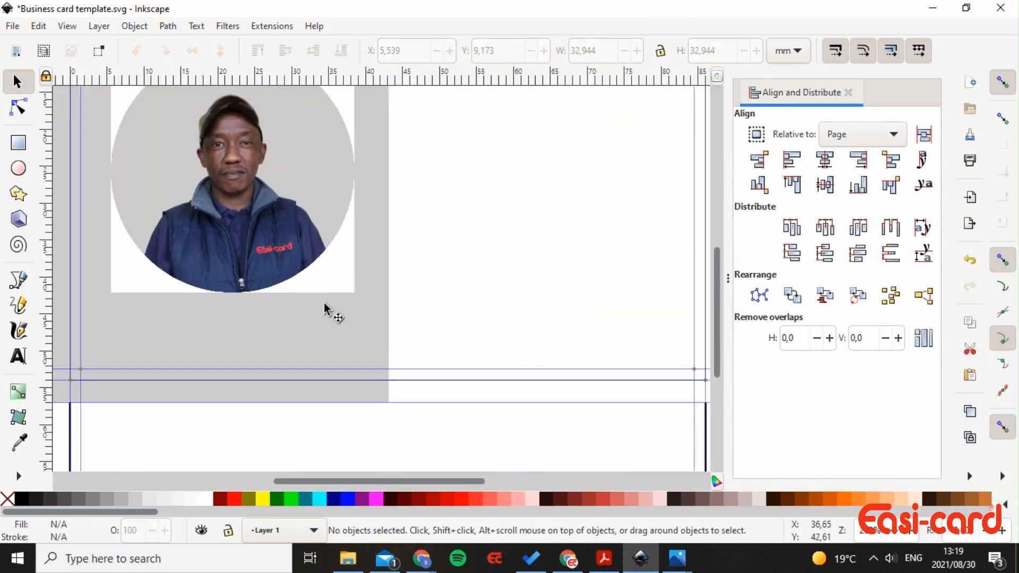
scroll(421, 277, "down", 2)
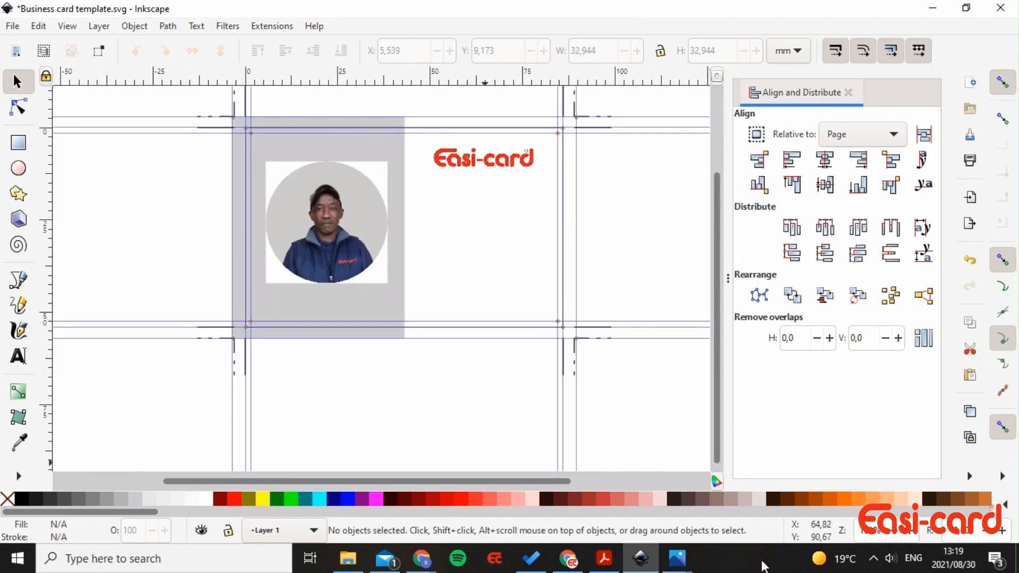
- Bring up the Canva Staff design in the browser and scroll to page 8
left_click(570, 560)
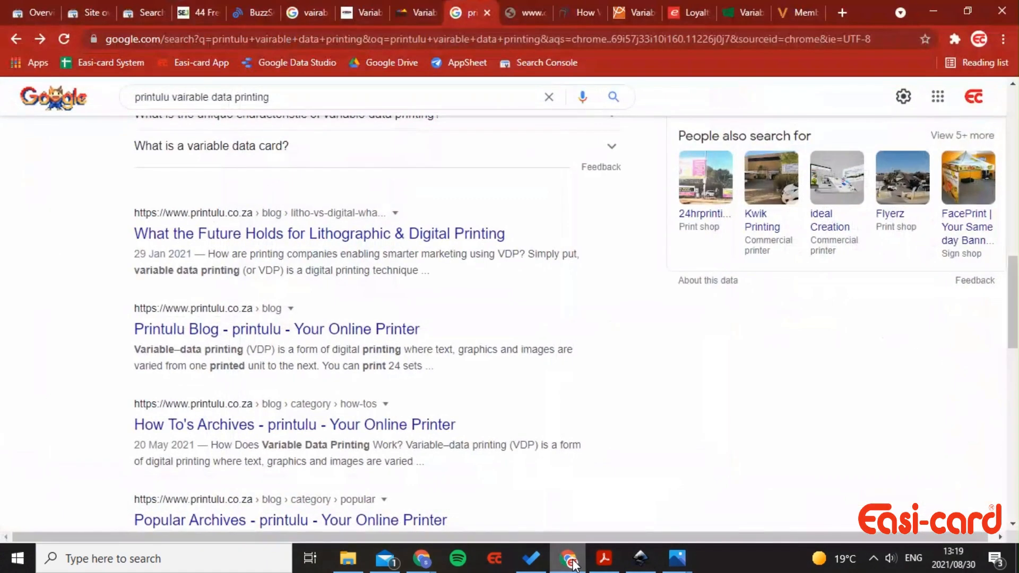
mouse_move(422, 559)
left_click(386, 497)
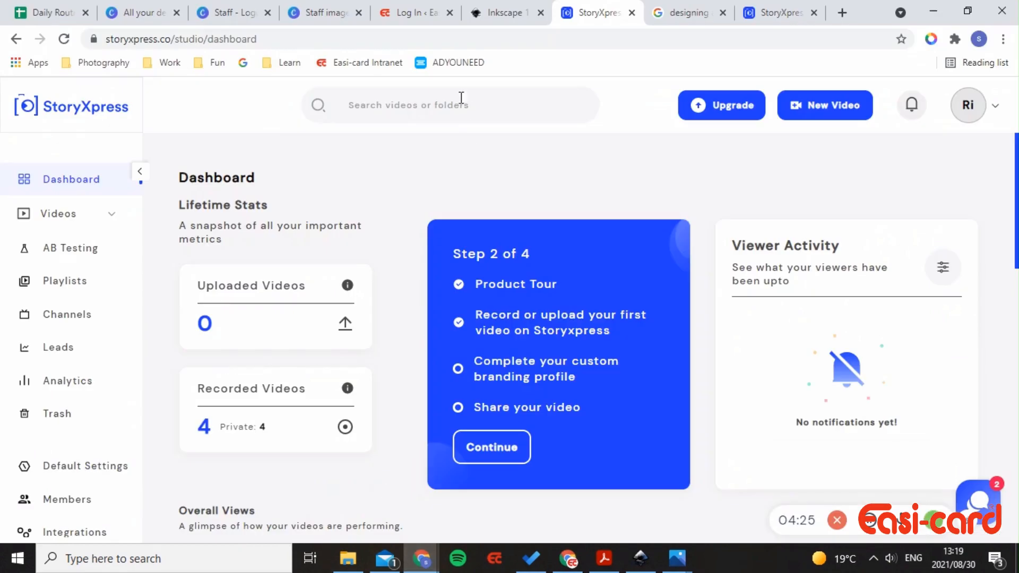
left_click(249, 22)
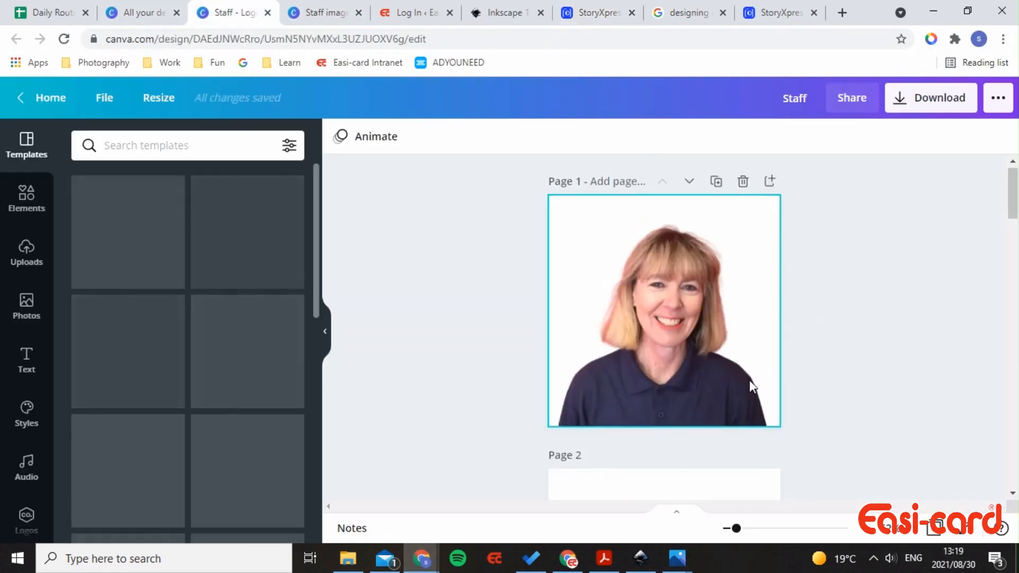
scroll(770, 387, "down", 20)
left_click_drag(1012, 395, 1013, 461)
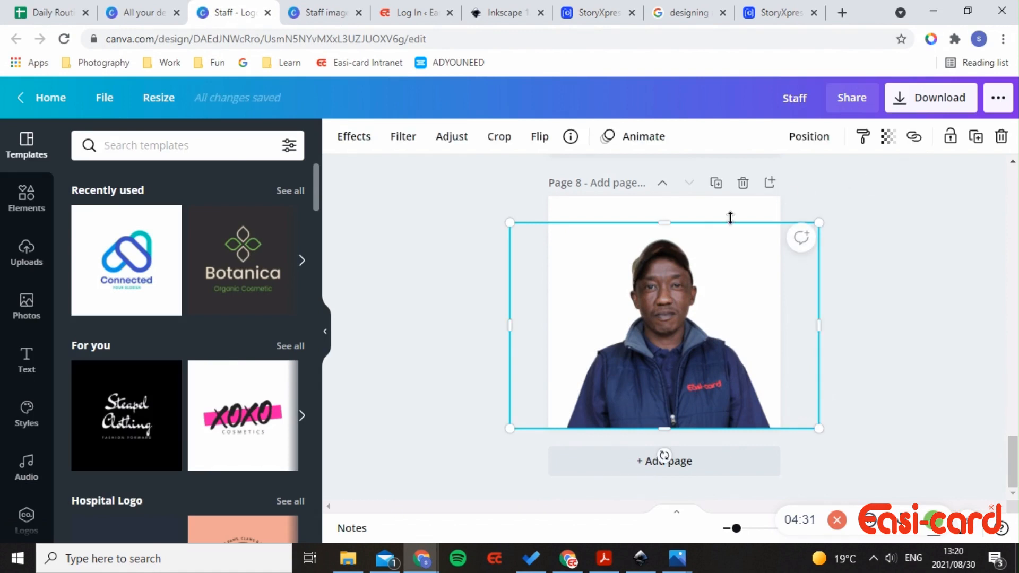
left_click(735, 216)
- Download only Page 8 as a 1000 × 1000 px PNG and open Staff.png
left_click(939, 98)
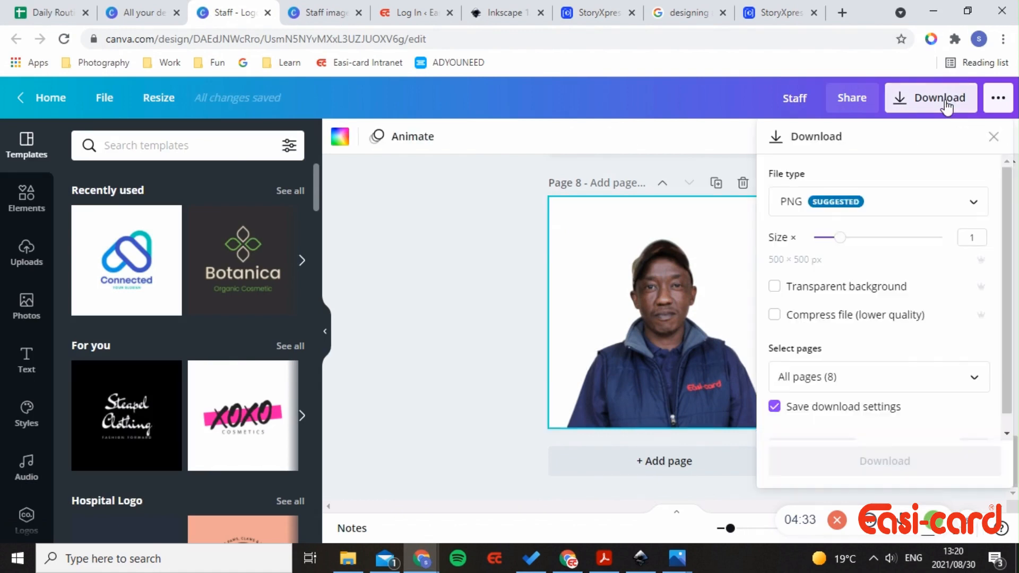
left_click_drag(840, 238, 898, 240)
left_click(895, 375)
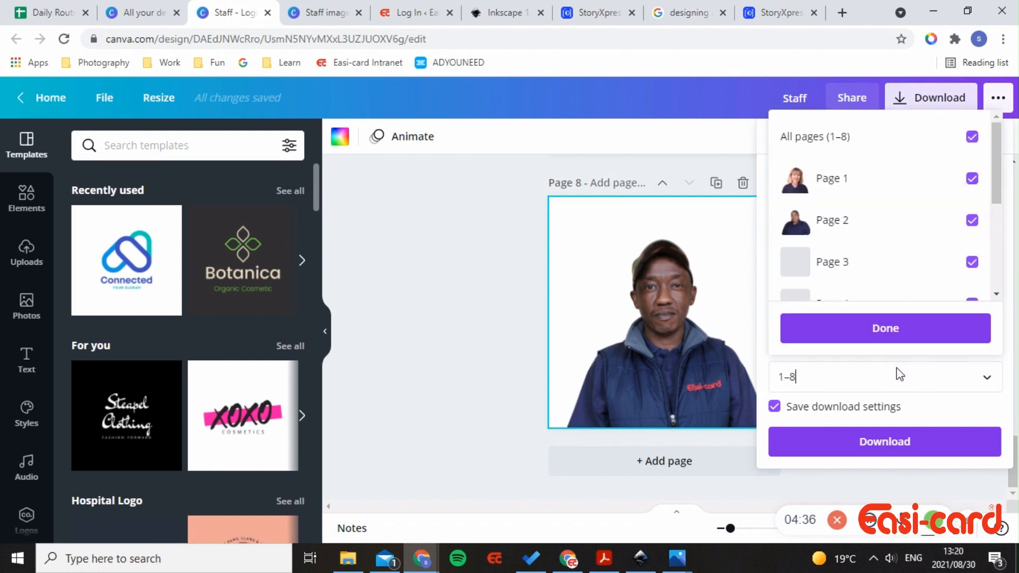
left_click(904, 142)
left_click_drag(983, 162, 983, 246)
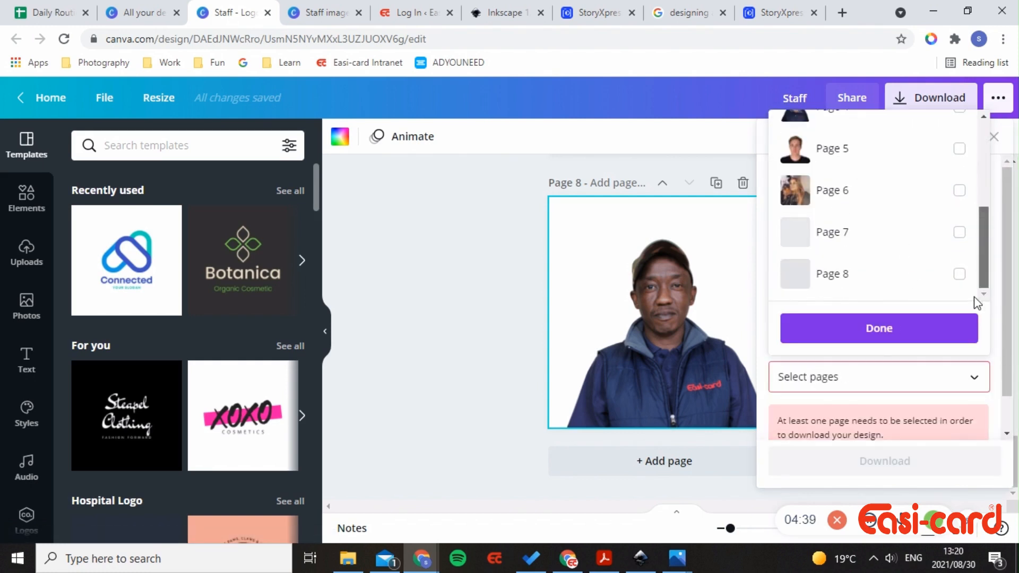
left_click(913, 285)
left_click(898, 329)
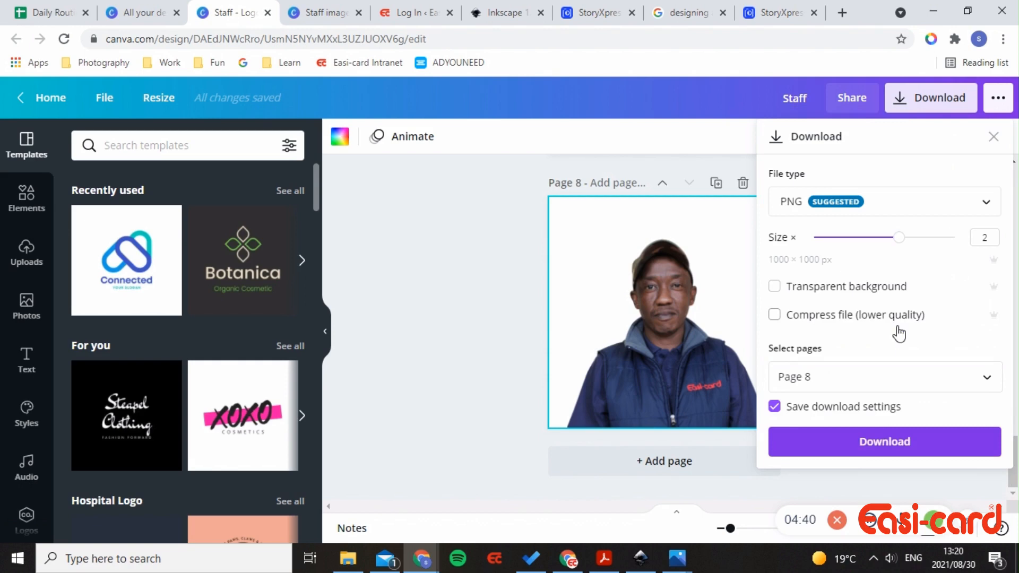
left_click(878, 442)
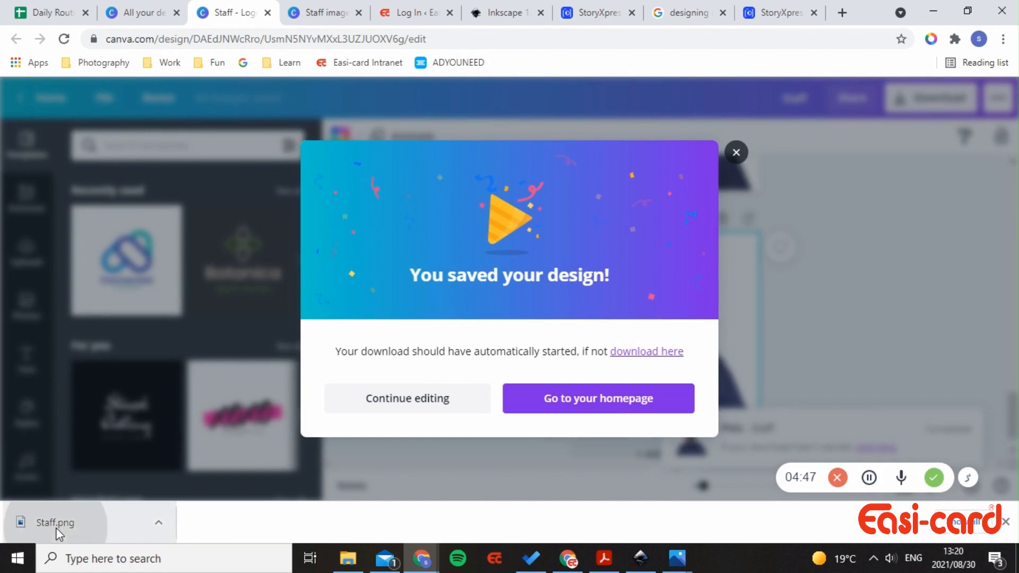
left_click(55, 528)
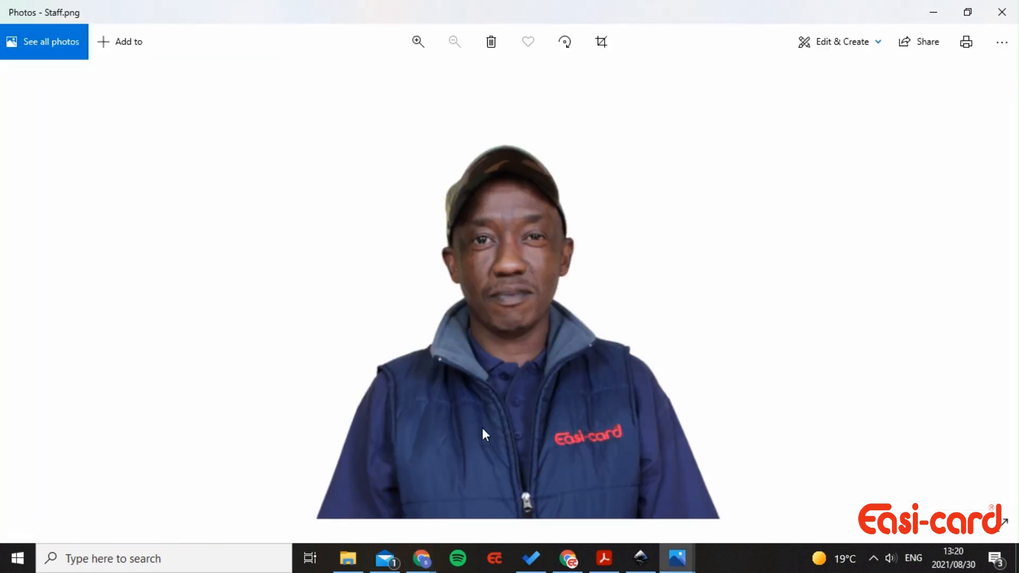
- Copy Staff.png from Photos and go back to the Inkscape business card
left_click(1010, 49)
left_click(955, 185)
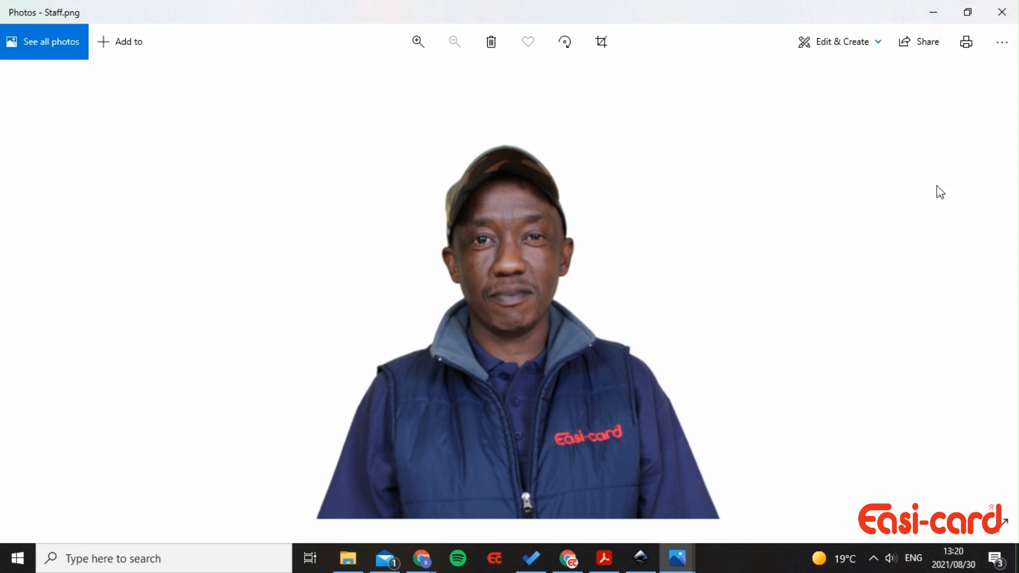
left_click(641, 557)
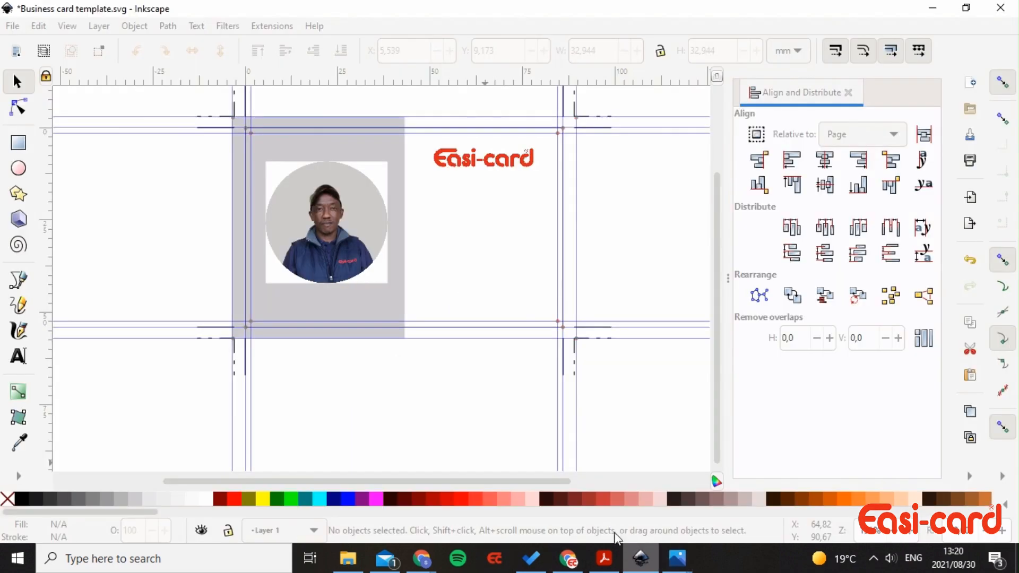
- Replace the circular photo with the pasted Staff.png, shrunk to about 30 mm
left_click(353, 227)
key("Delete")
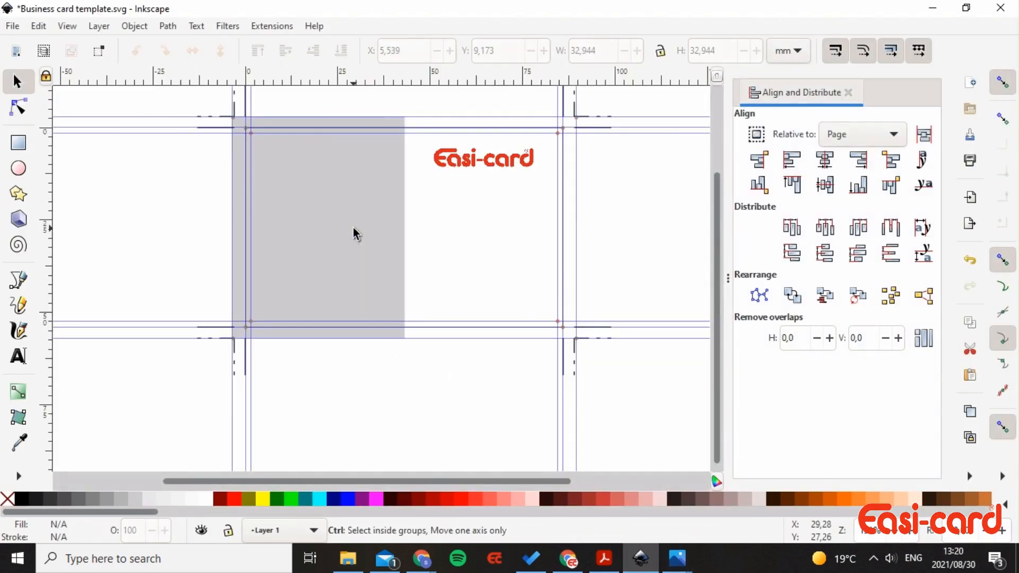
key("ctrl+v")
scroll(361, 250, "down", 4)
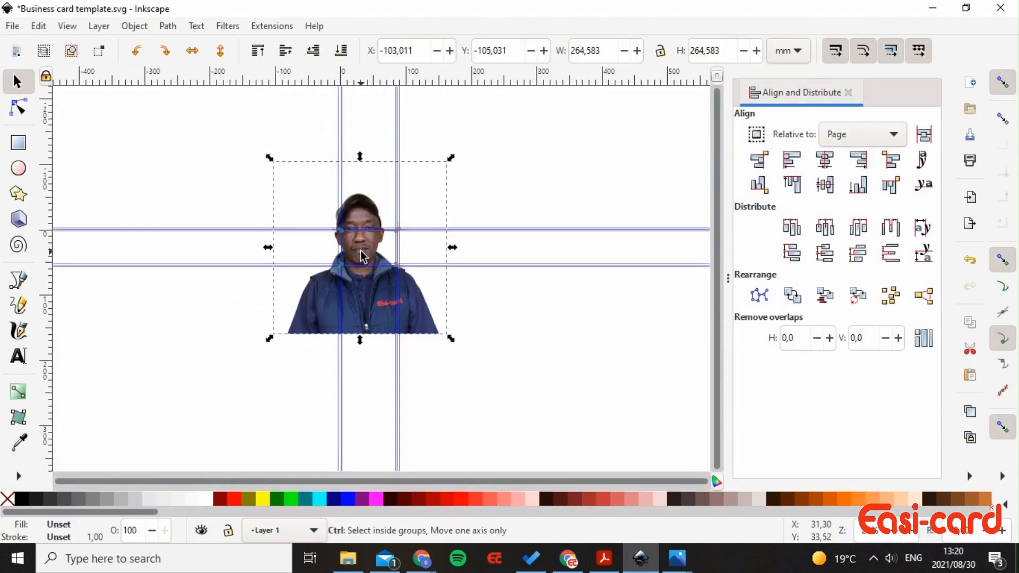
left_click_drag(451, 158, 372, 244)
scroll(373, 246, "up", 5)
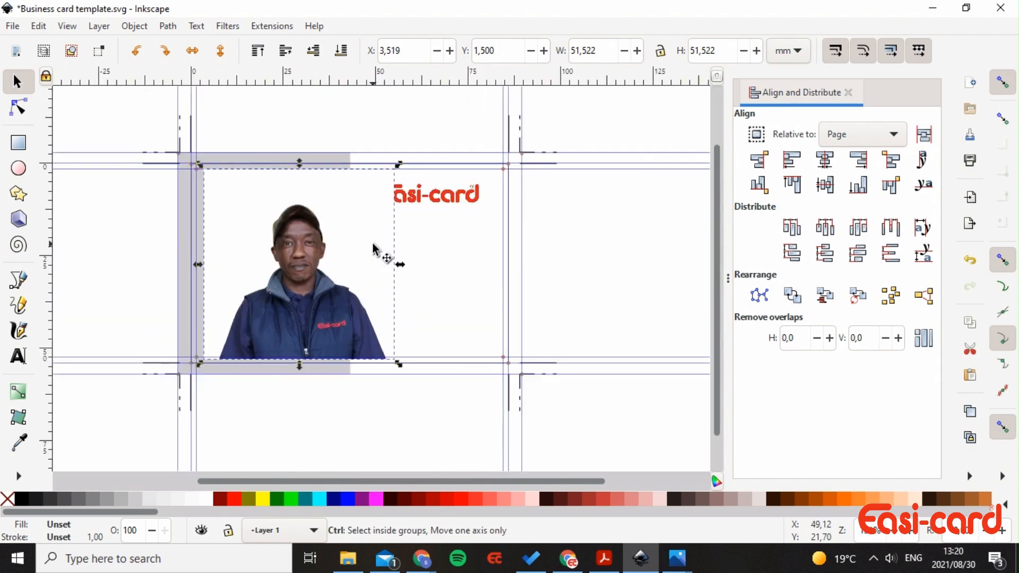
left_click_drag(400, 169, 360, 215)
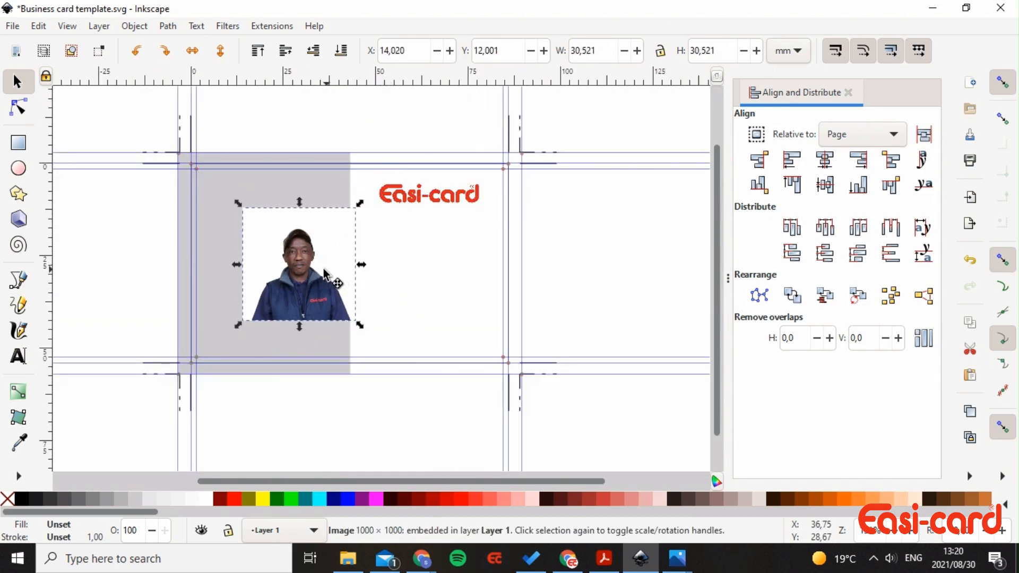
left_click_drag(330, 280, 308, 273)
- Delete the grey left panel and nudge the 30.521 mm photo further up and left
left_click(324, 187)
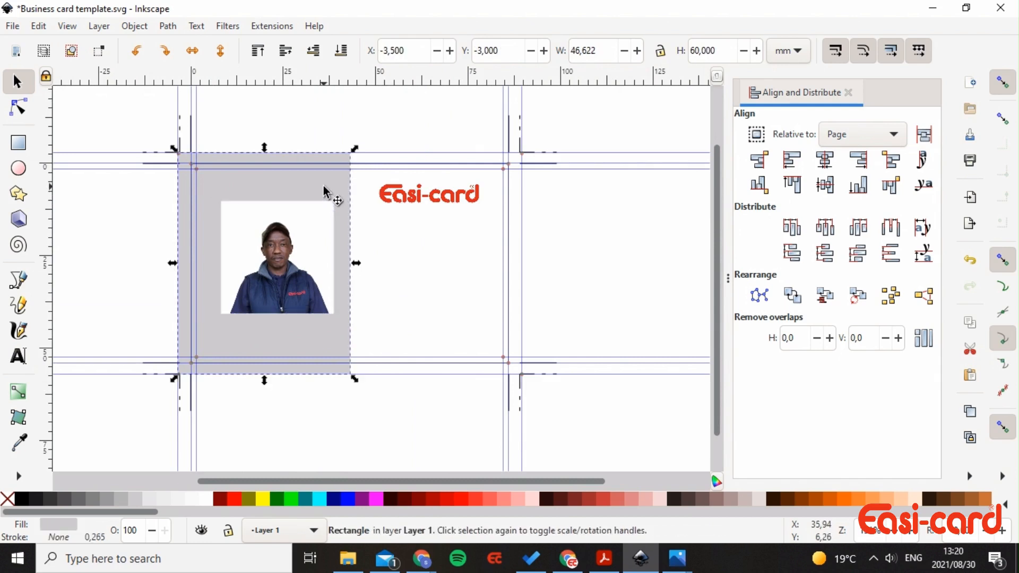
key("Delete")
mouse_move(302, 263)
left_mouse_down()
mouse_move(277, 255)
mouse_move(293, 277)
left_mouse_up()
left_click(409, 283)
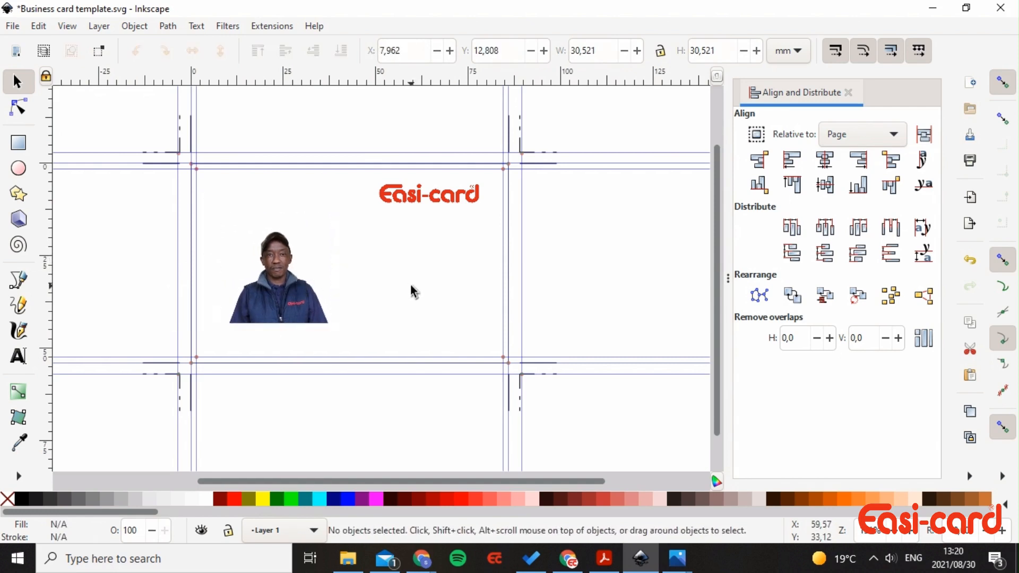
- Shift the Easi-card logo about 5 mm left at the top of the card
scroll(410, 286, "up", 2, "ctrl")
scroll(410, 286, "down", 2, "ctrl")
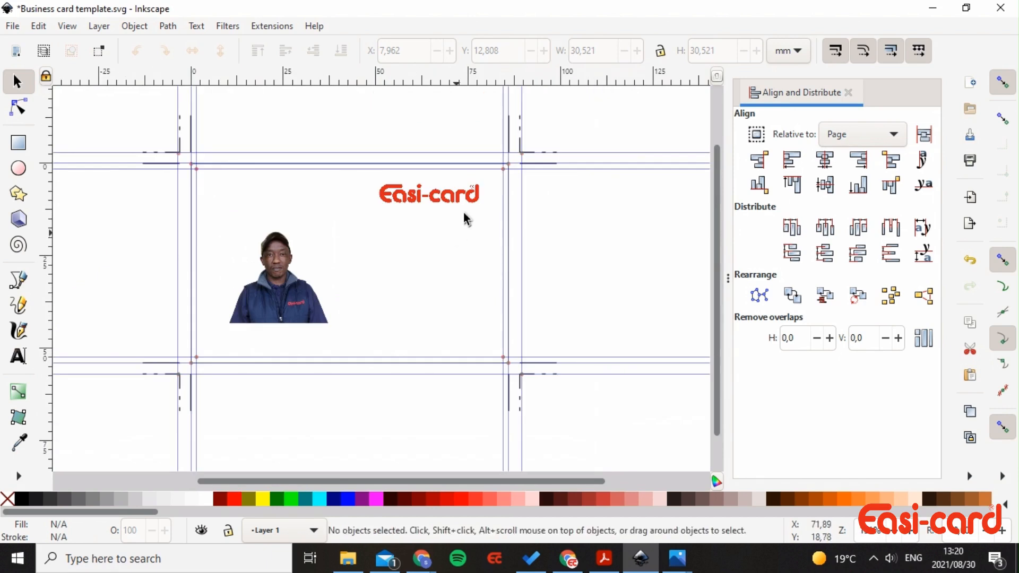
left_click_drag(458, 195, 441, 193)
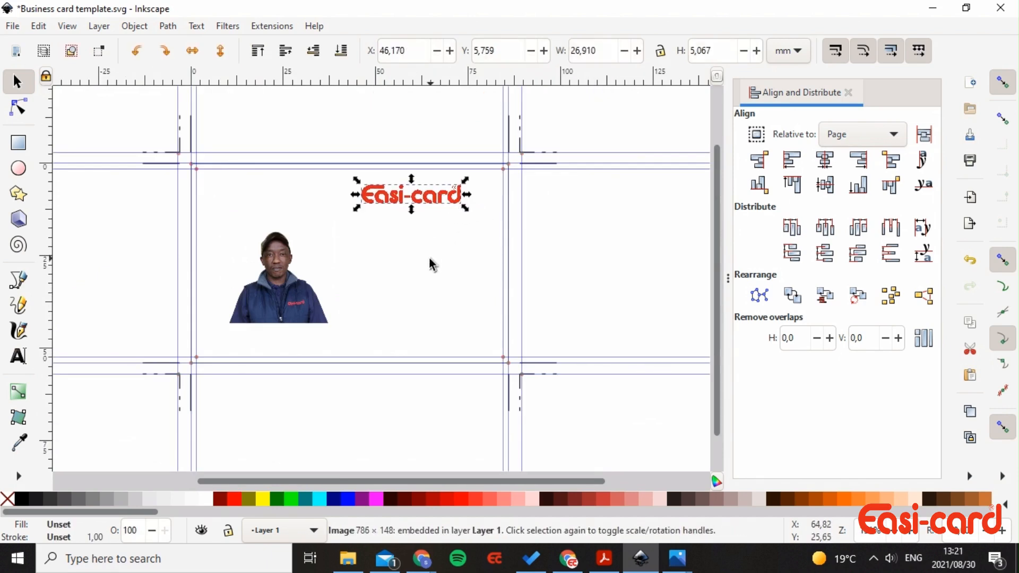
left_click(429, 256)
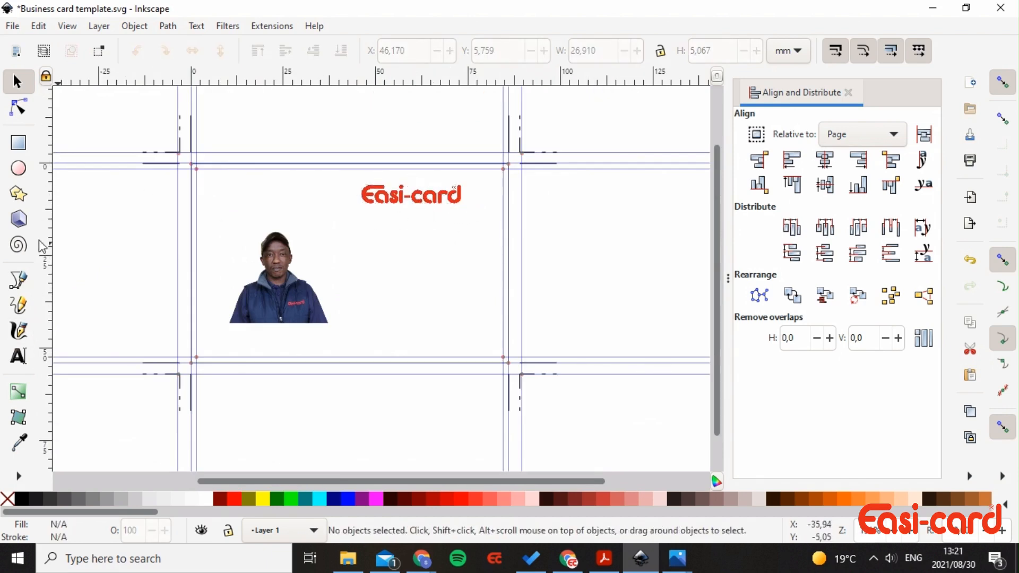
left_click(20, 357)
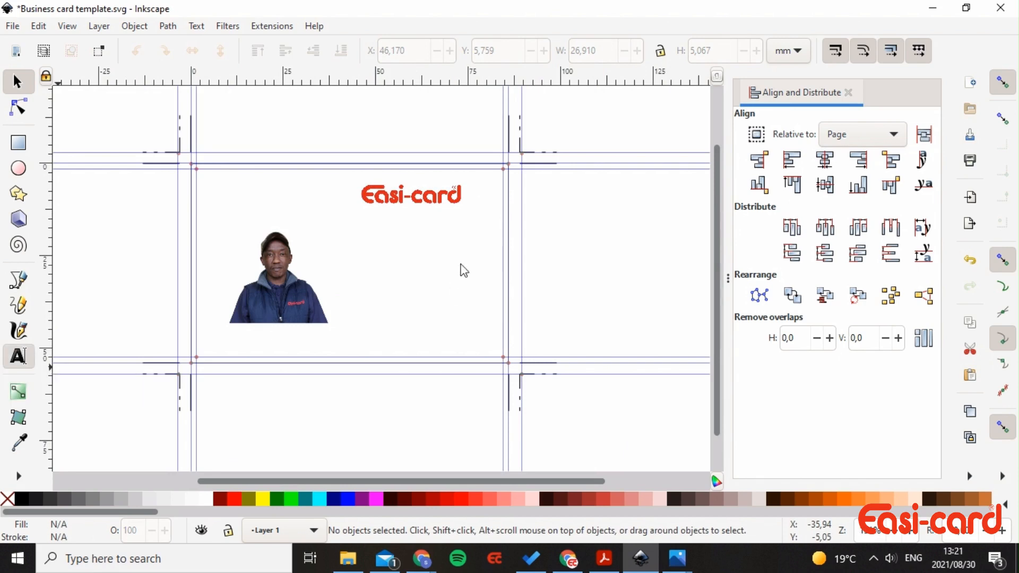
left_click(361, 245)
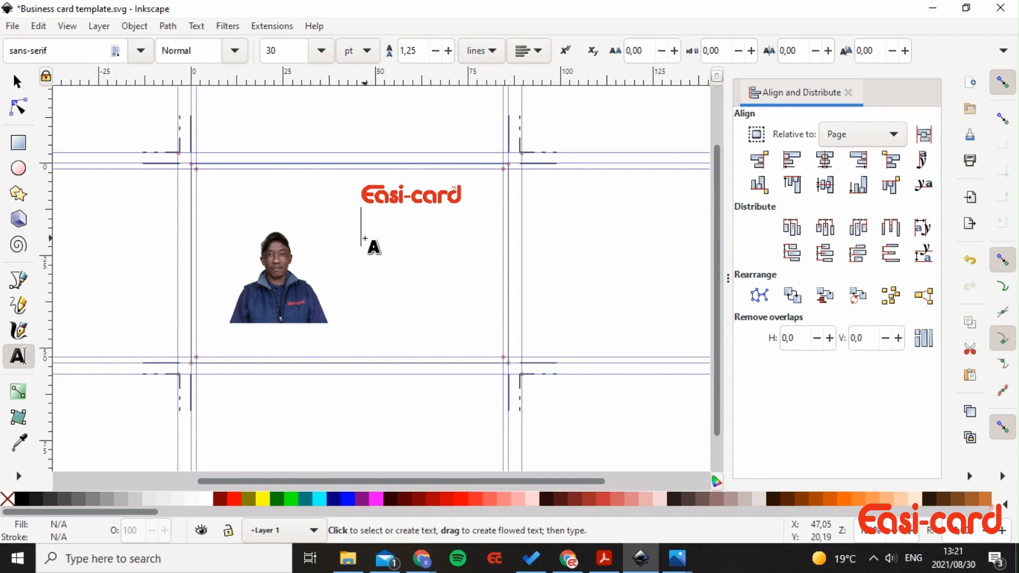
type("Stor")
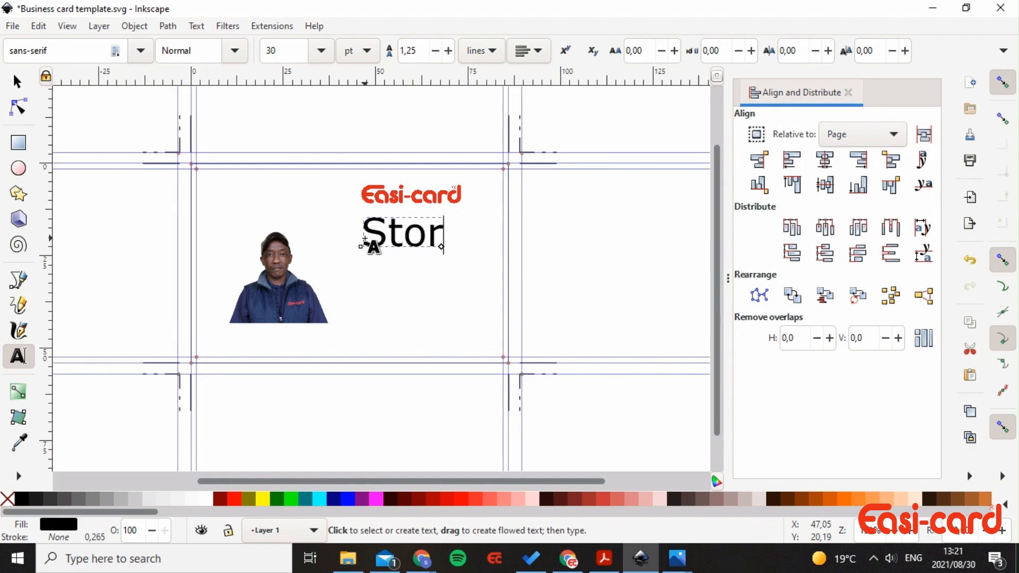
type("es manager")
key("Return")
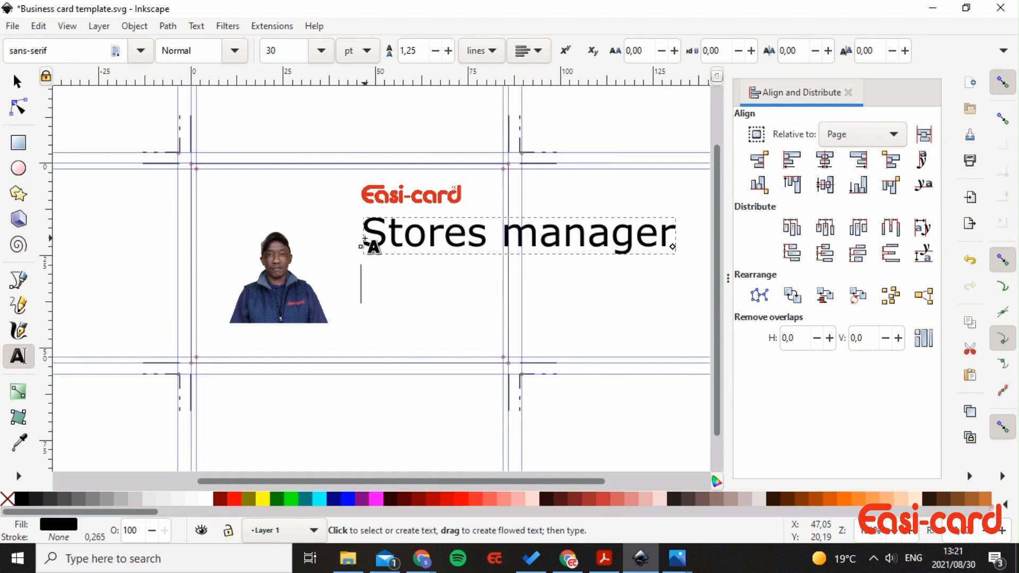
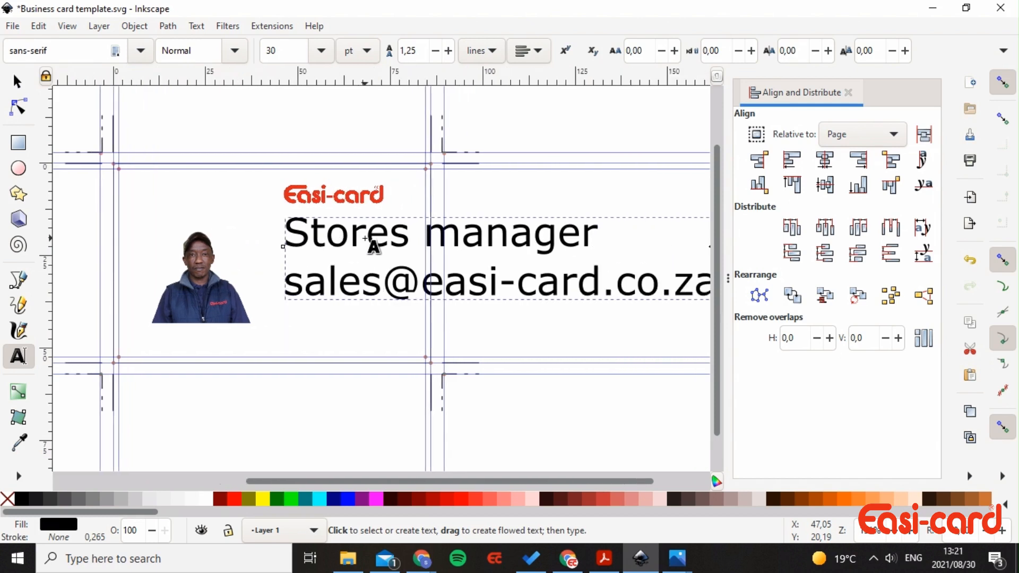
key("Return")
type("W")
key("BackSpace")
type("www")
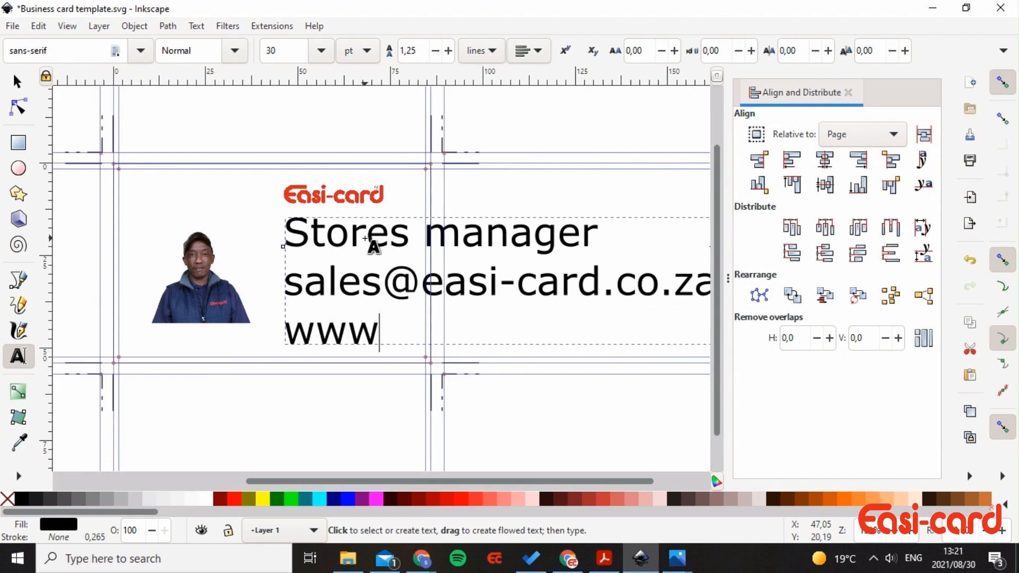
type(".easi")
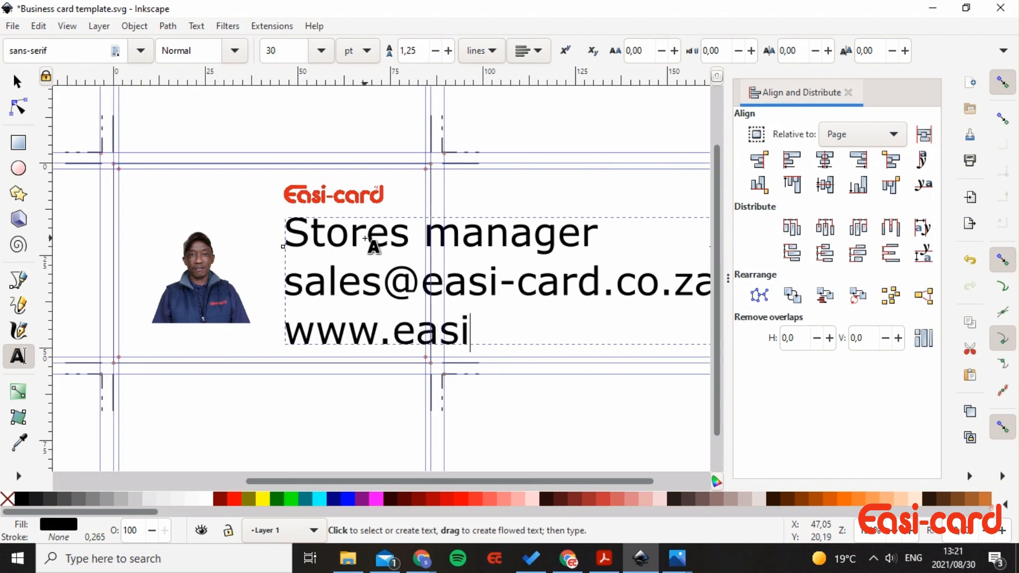
type("-card.co.")
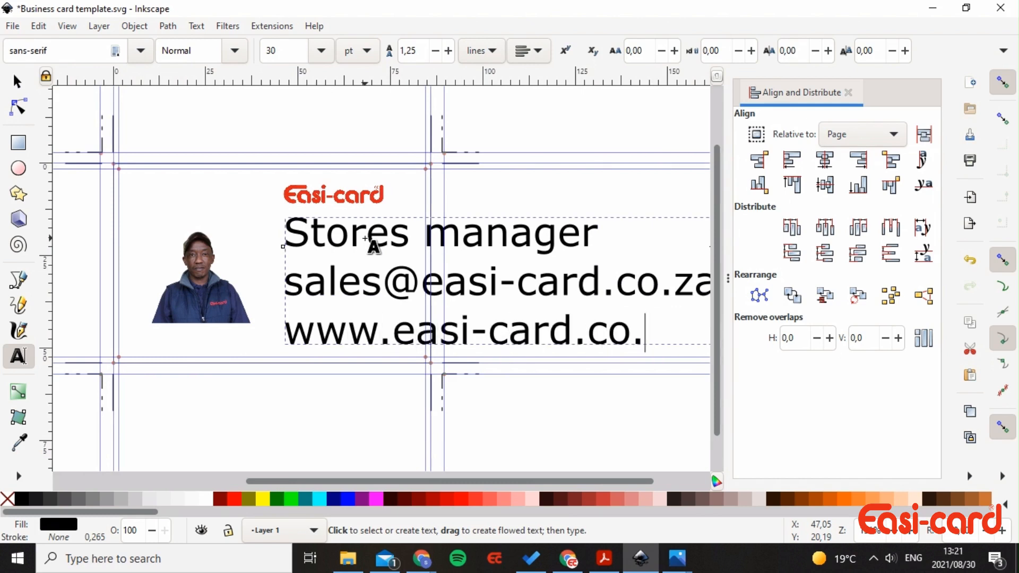
type("za")
key("Return")
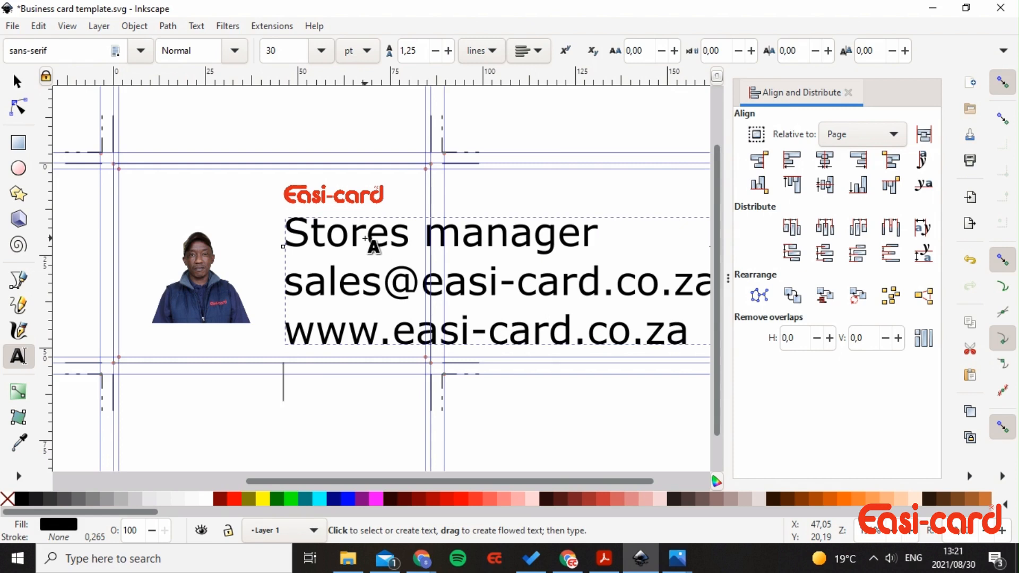
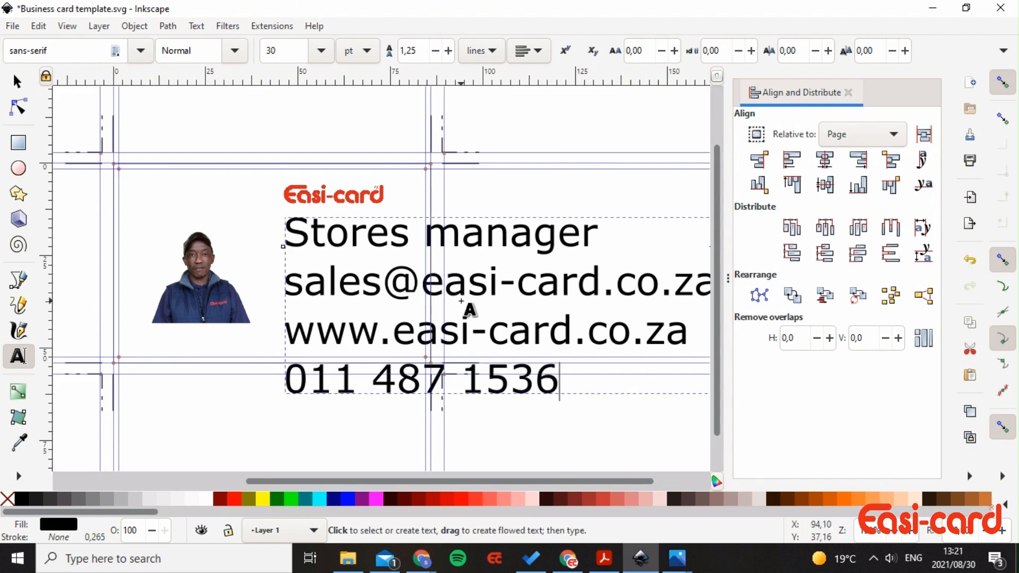
- Scale the contact text down to about a third and move it beside the photo
scroll(470, 310, "down", 2)
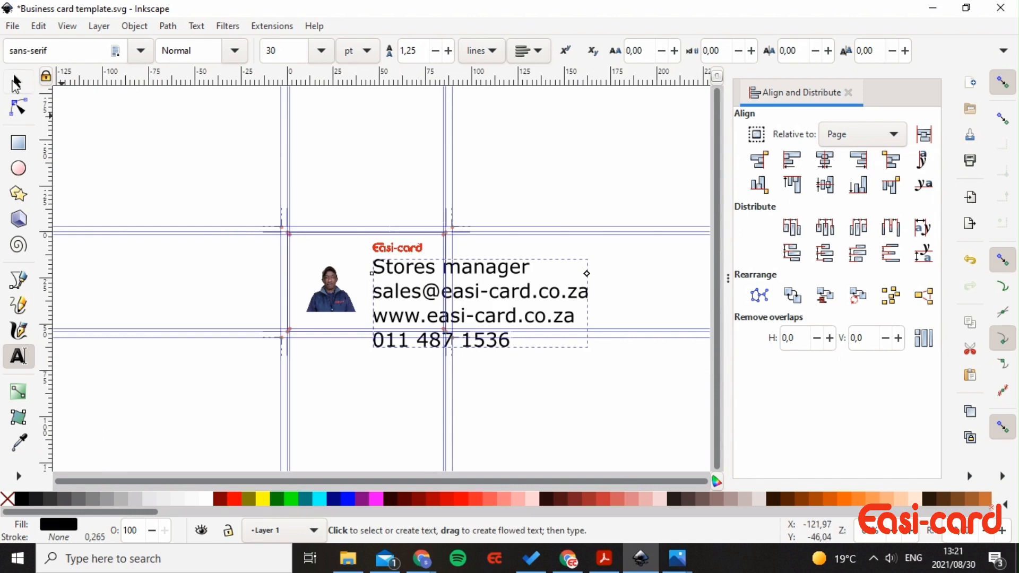
left_click(16, 83)
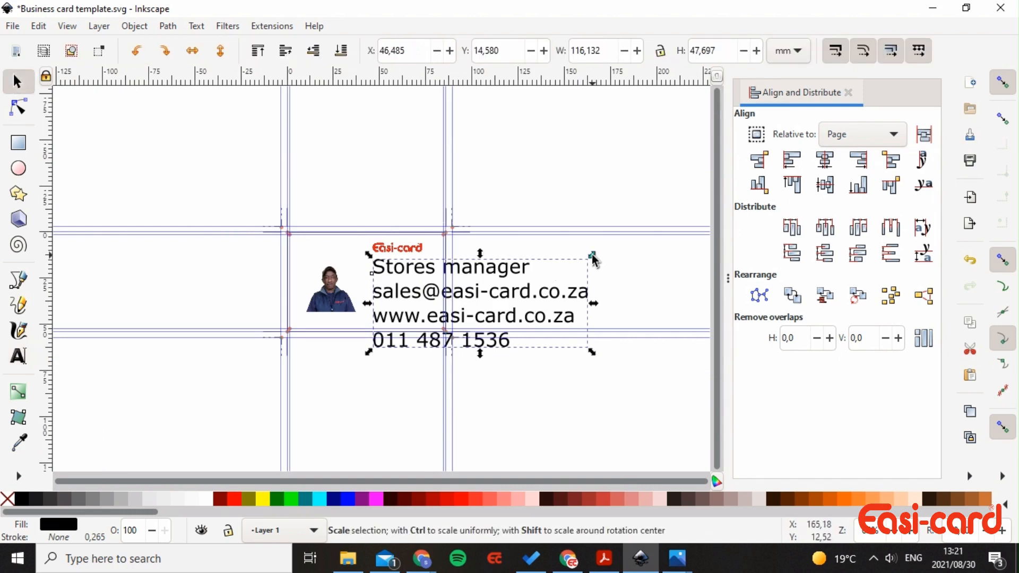
left_click_drag(593, 259, 533, 286)
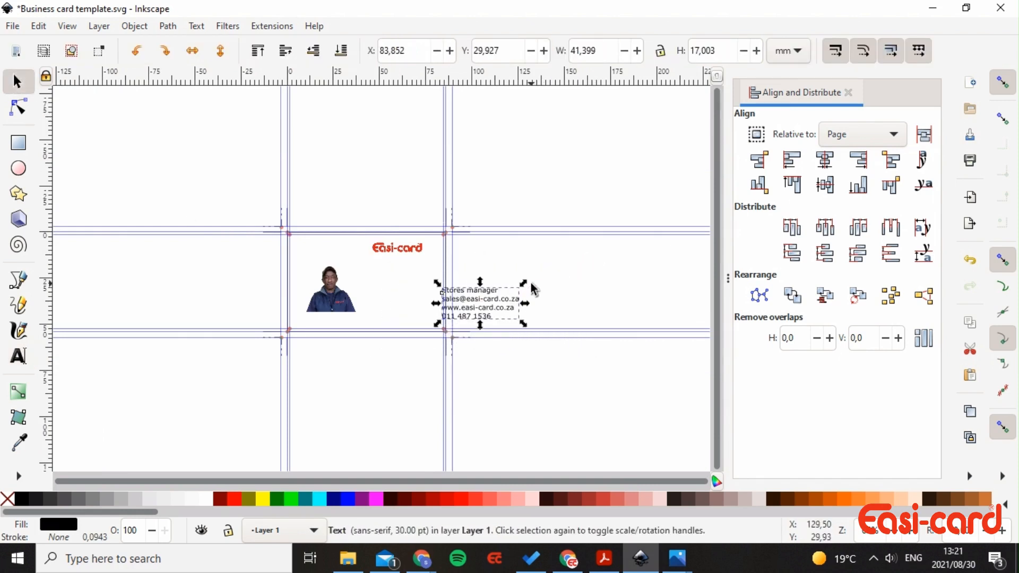
left_click(419, 102)
left_click_drag(465, 304, 400, 310)
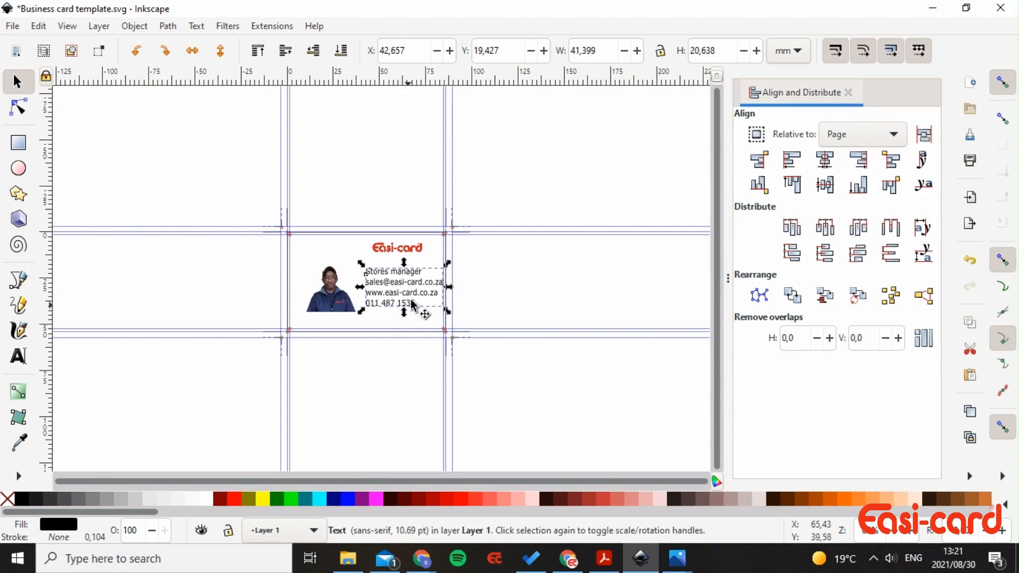
left_click(423, 313)
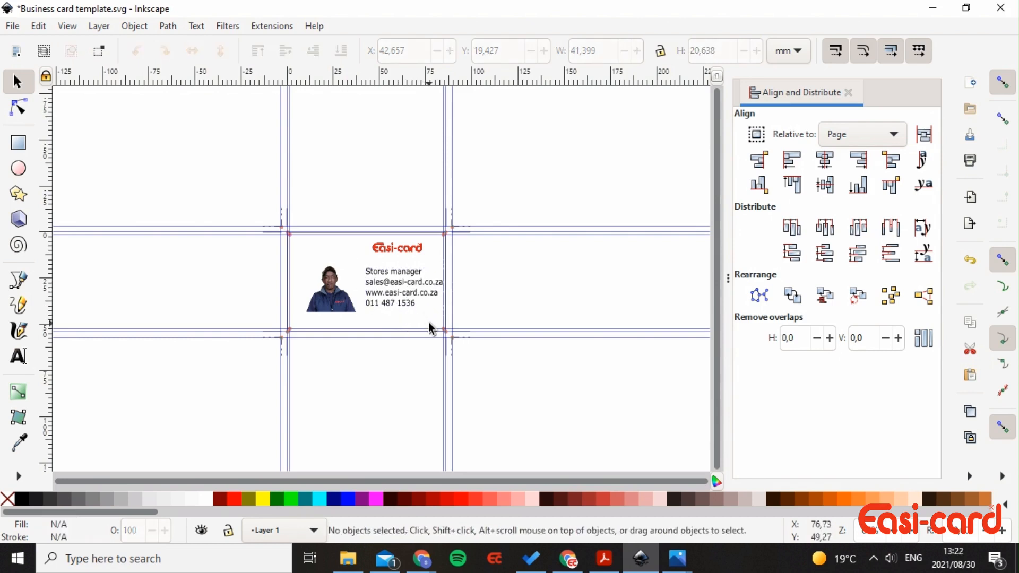
- Zoom in on the card to check the text block's placement under the logo
key("ctrl")
scroll(428, 313, "up", 2)
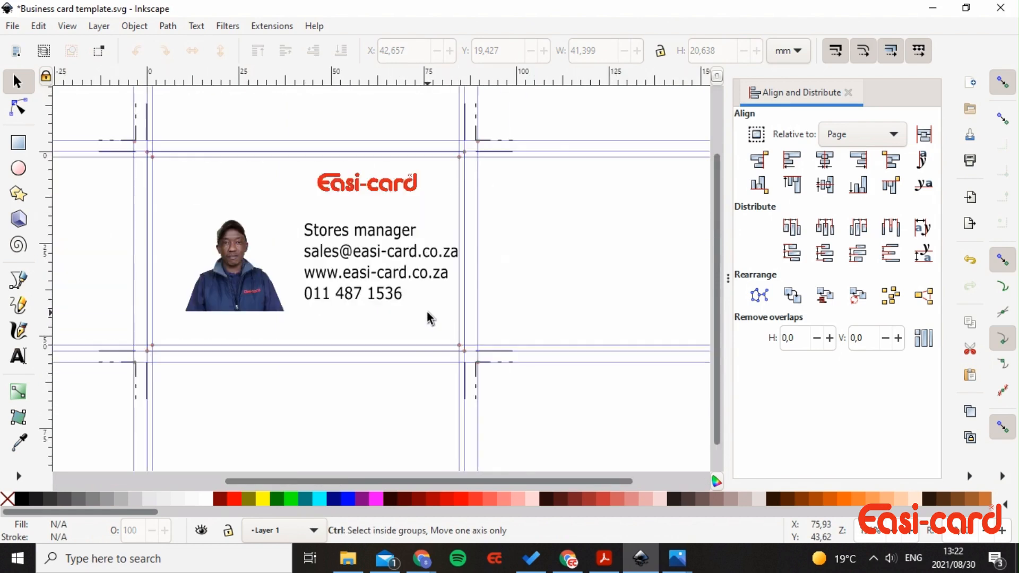
left_click(413, 286)
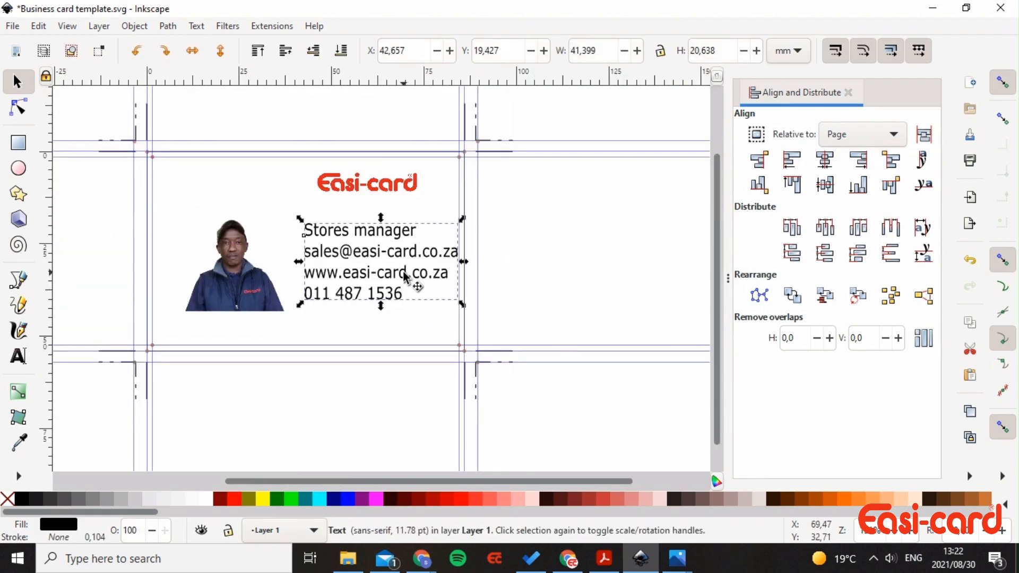
left_click(435, 225)
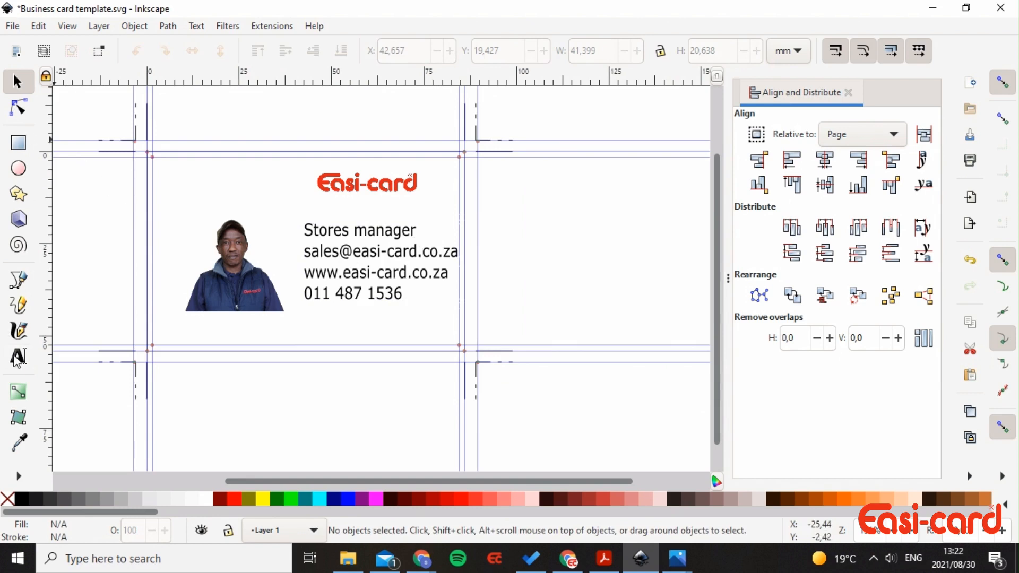
left_click(18, 358)
- Insert Email:, Website: and Phone: label lines above the e-mail, website and phone details
left_click(443, 229)
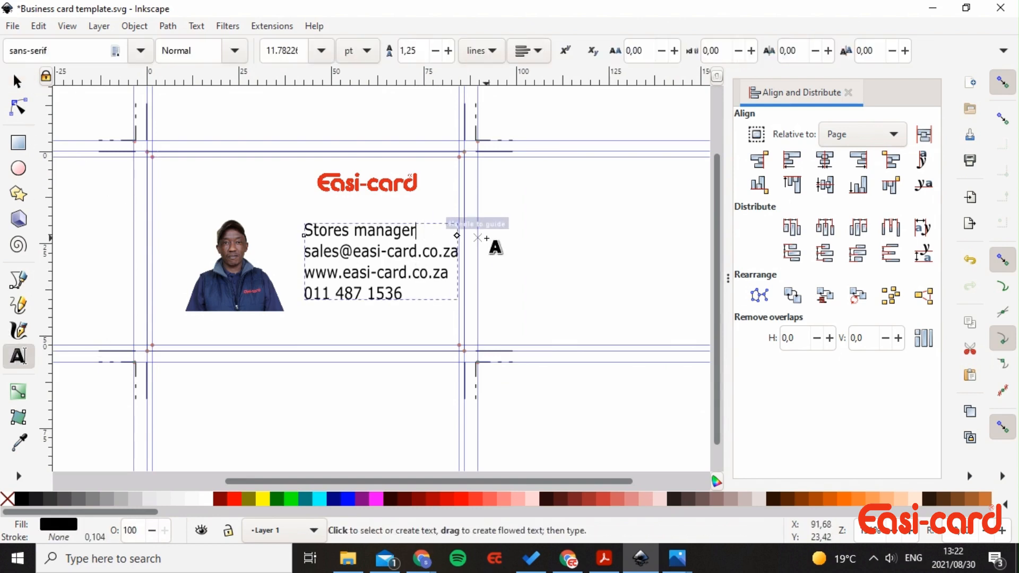
key("Return")
type("E")
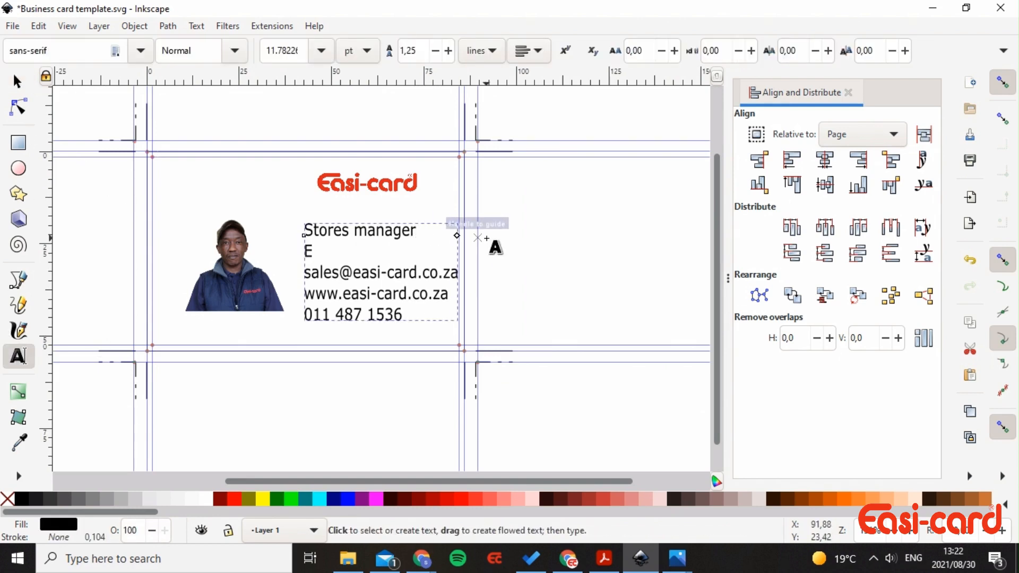
type("mail:")
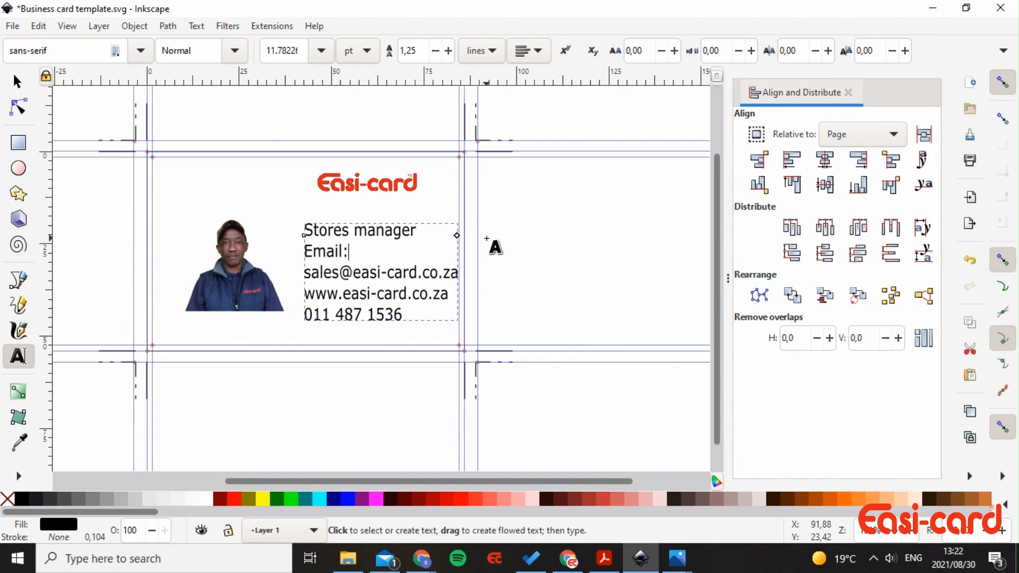
left_click(443, 273)
key("Return")
key("BackSpace")
key("End")
key("Return")
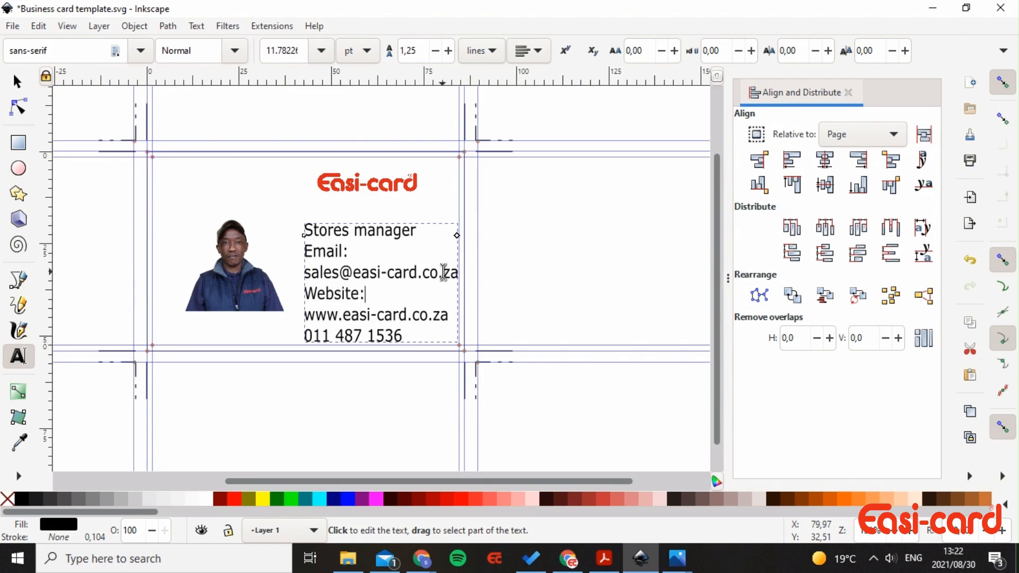
left_click(450, 316)
key("Return")
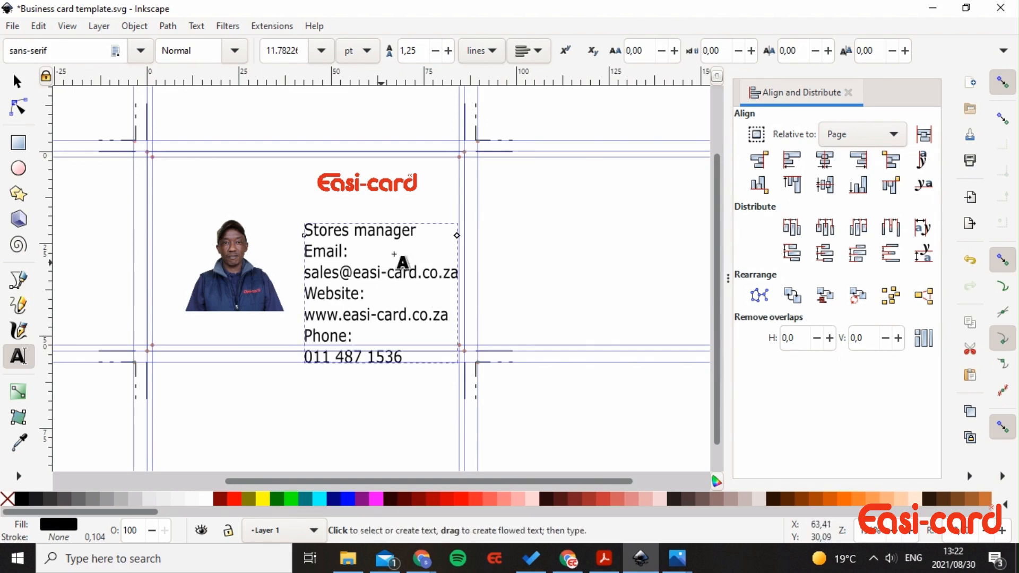
left_click(19, 83)
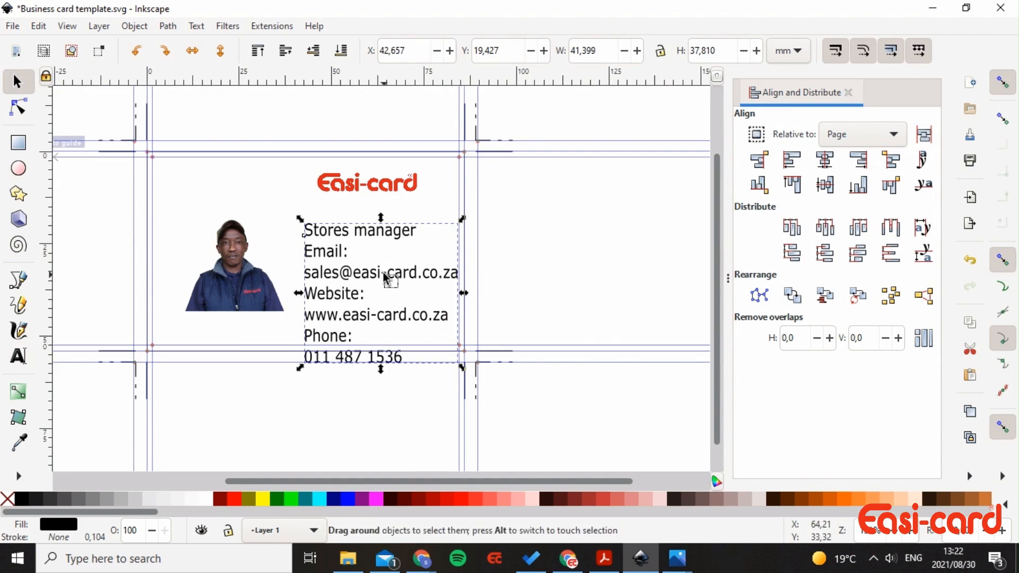
- Move the contact text up-left and the Easi-card logo left so it sits above the text
left_click(393, 292)
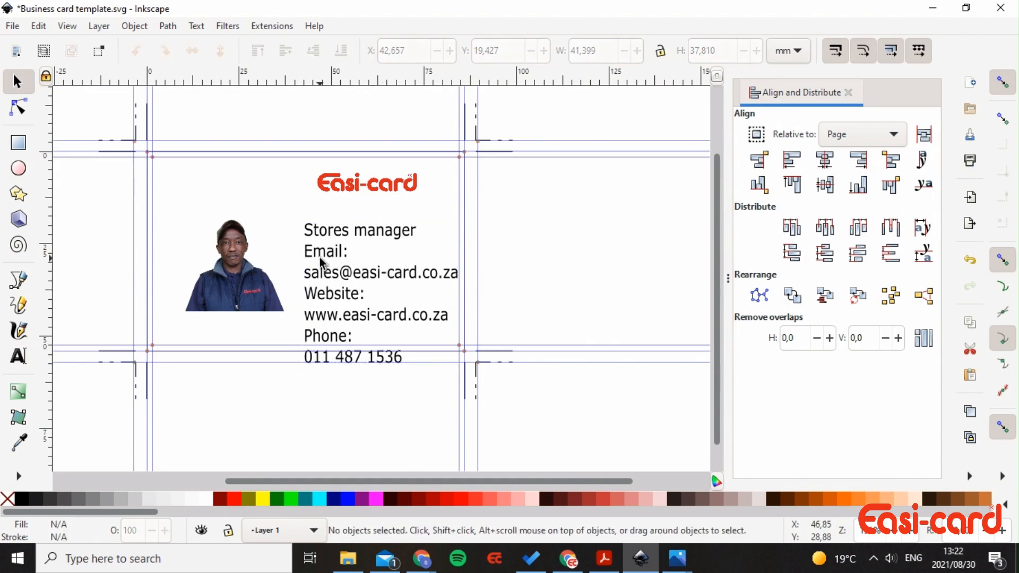
left_click(334, 313)
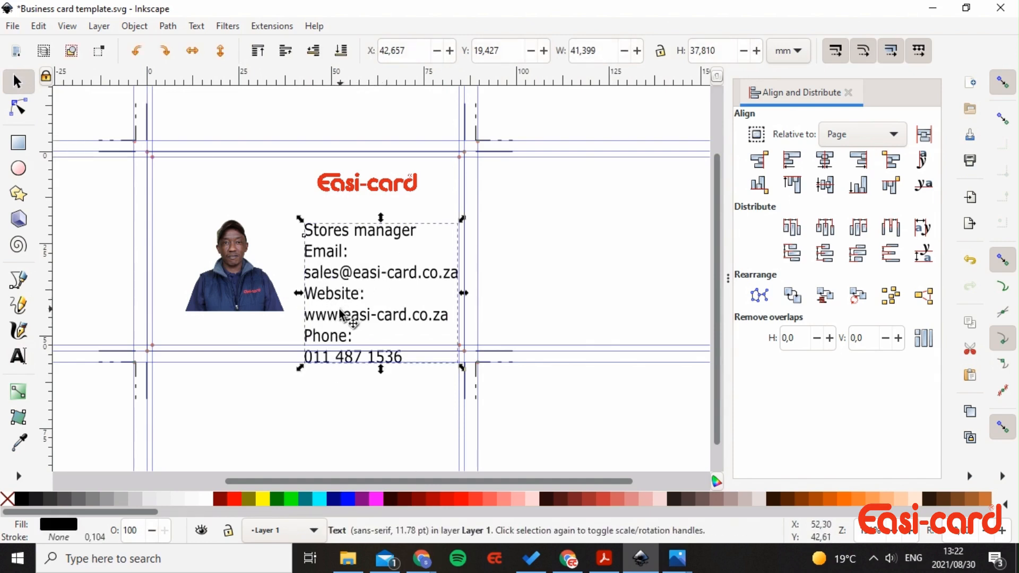
mouse_move(332, 315)
left_mouse_down()
mouse_move(321, 291)
mouse_move(328, 295)
left_mouse_up()
left_click(366, 184)
left_click_drag(367, 184, 296, 186)
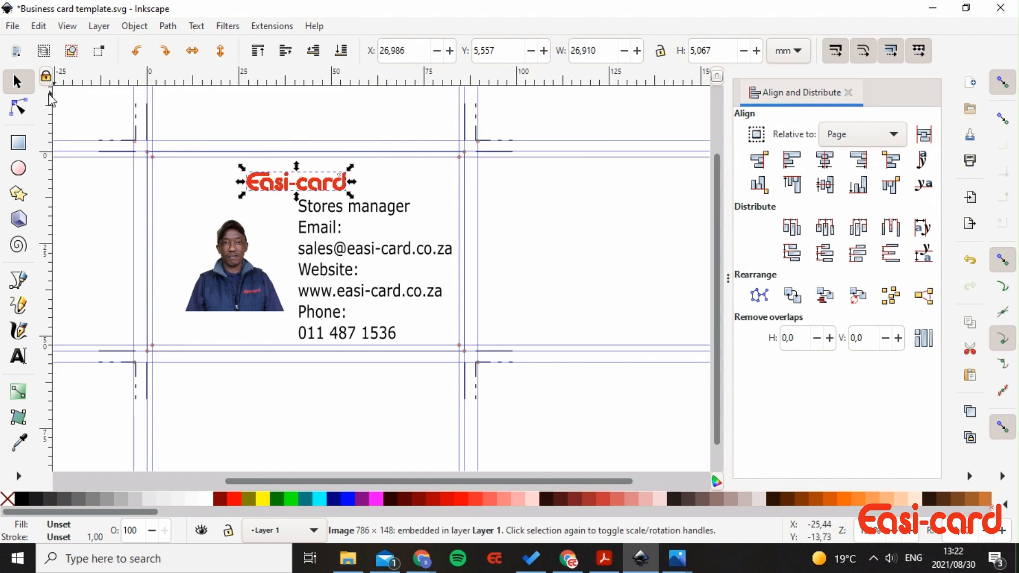
- Add a vertical guide along the text block's left edge, discarding a stray diagonal guide
left_click_drag(56, 87, 20, 81)
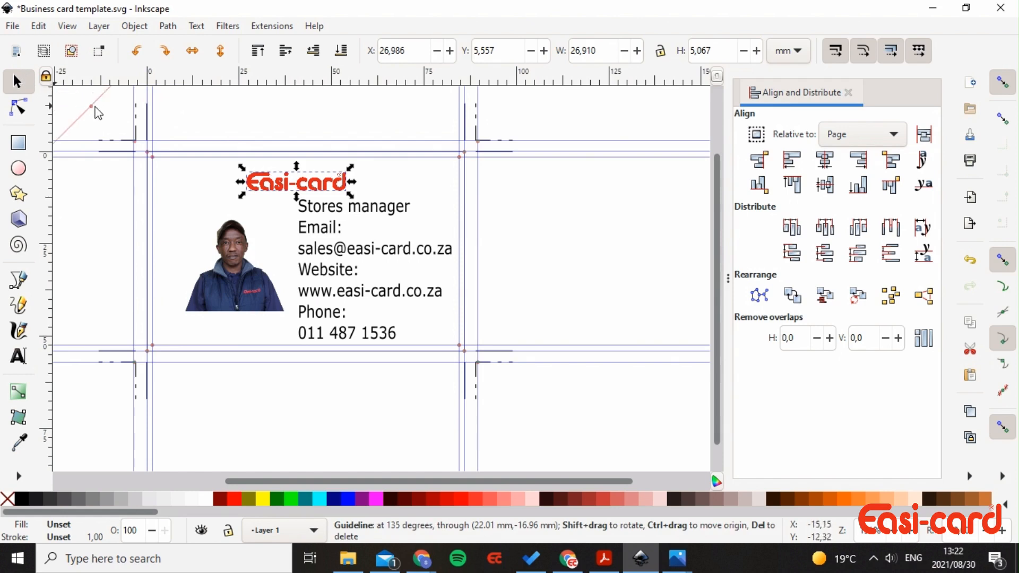
left_click_drag(97, 113, 34, 93)
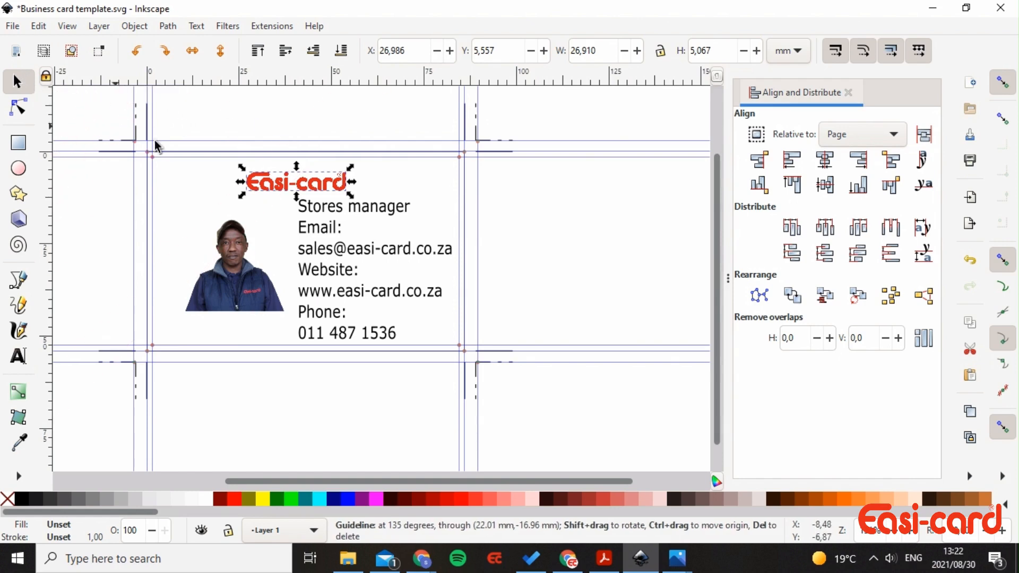
scroll(412, 262, "up", 2, "ctrl")
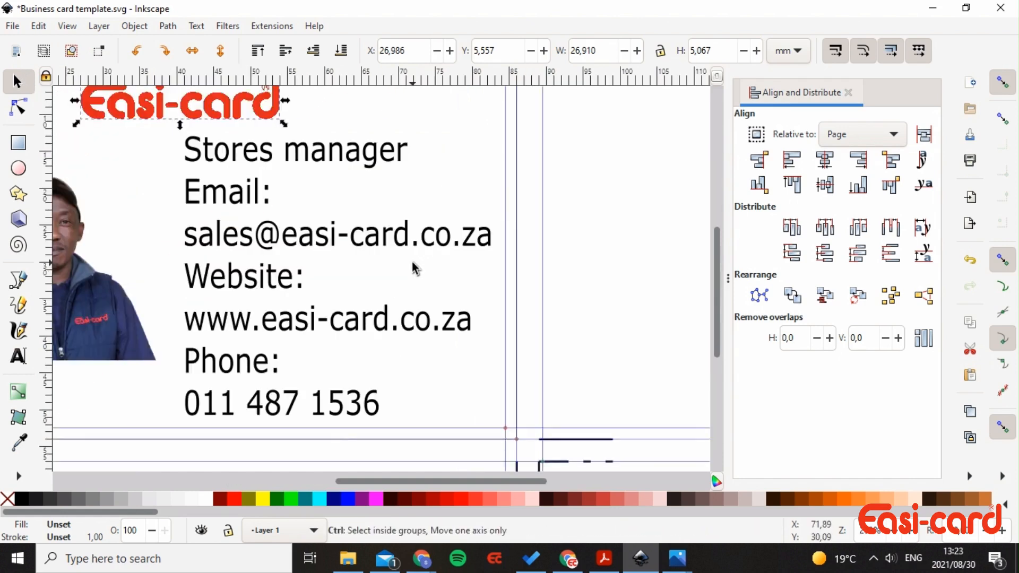
scroll(412, 263, "down", 2, "ctrl")
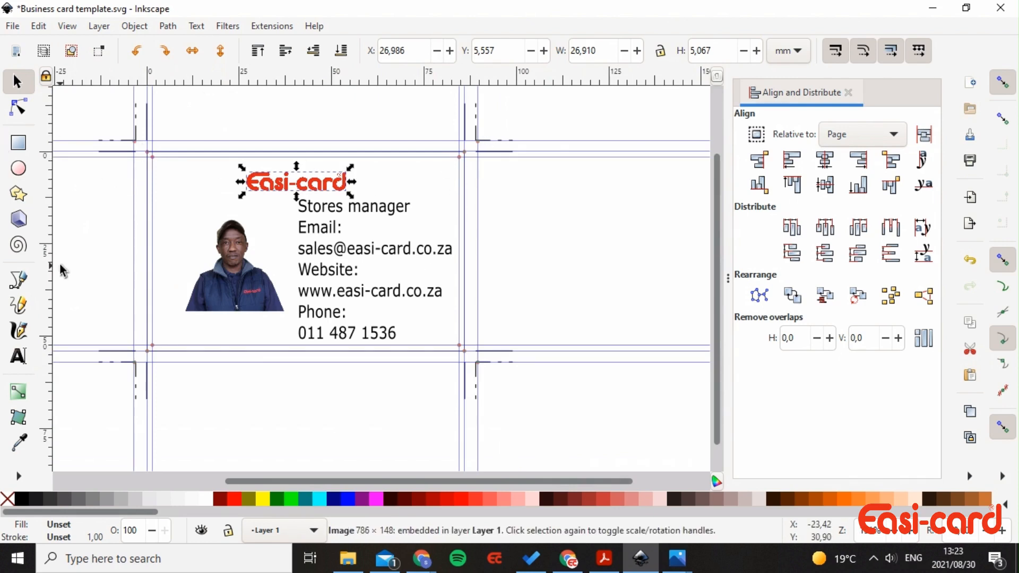
left_click_drag(52, 264, 300, 269)
scroll(381, 284, "up", 2)
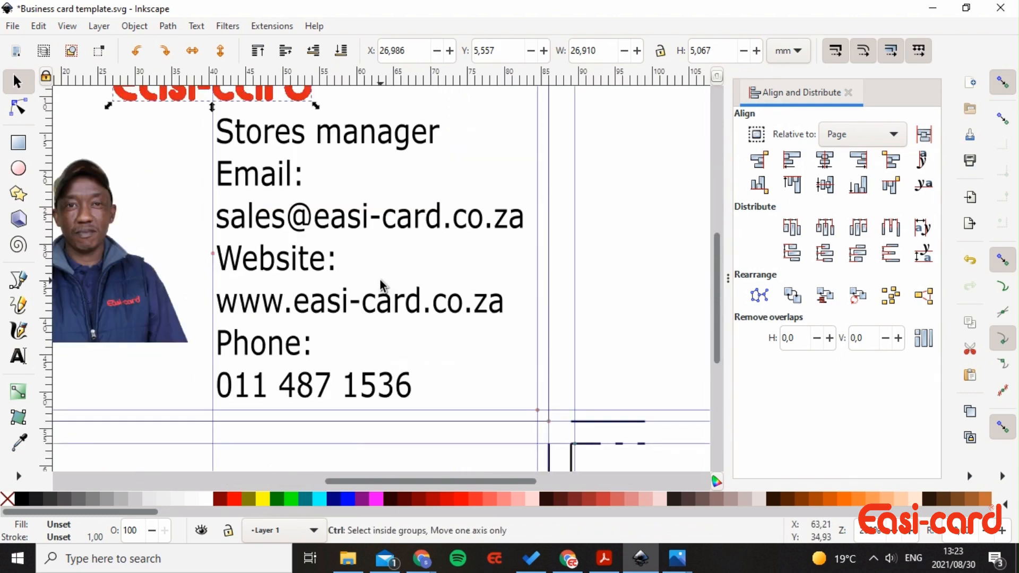
left_click(381, 281)
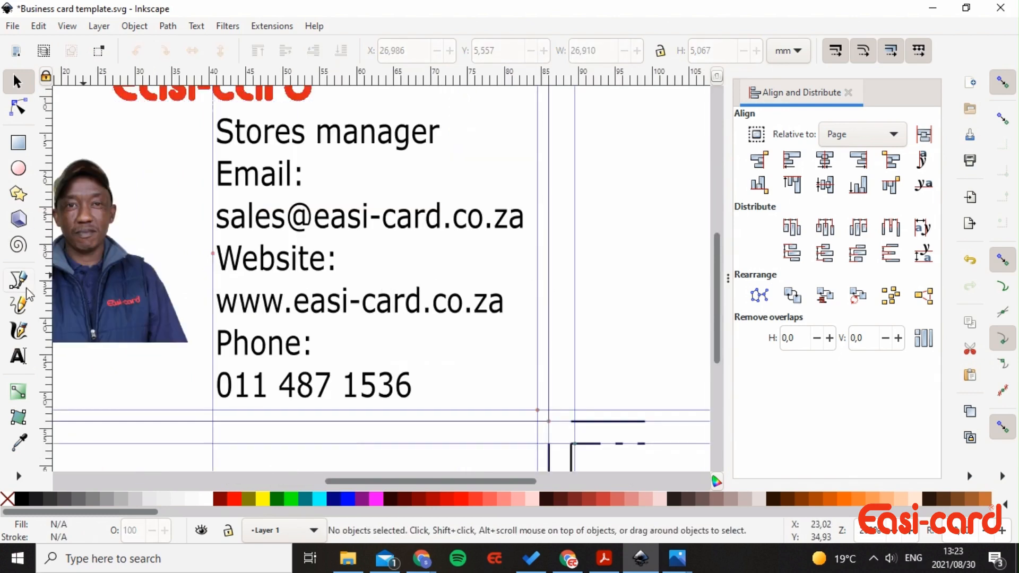
- Set all the contact text to the Lato font in Normal style
left_click(18, 356)
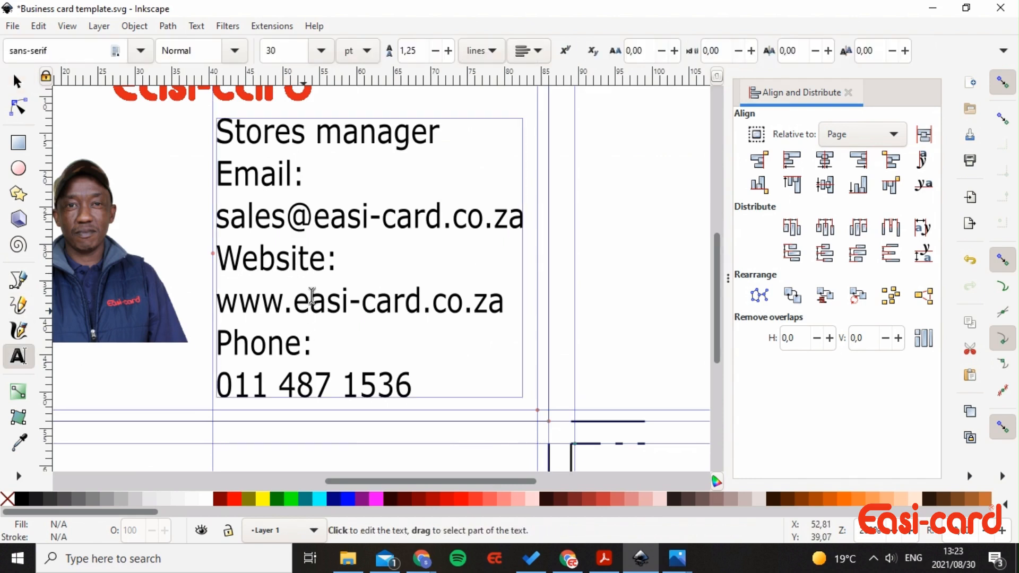
left_click_drag(217, 133, 421, 382)
left_click(61, 46)
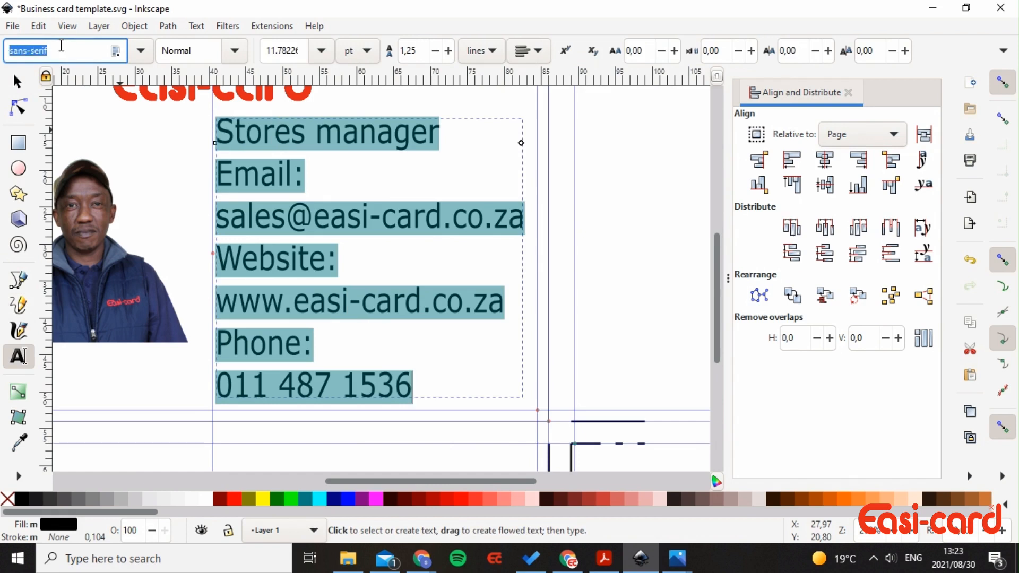
type("La")
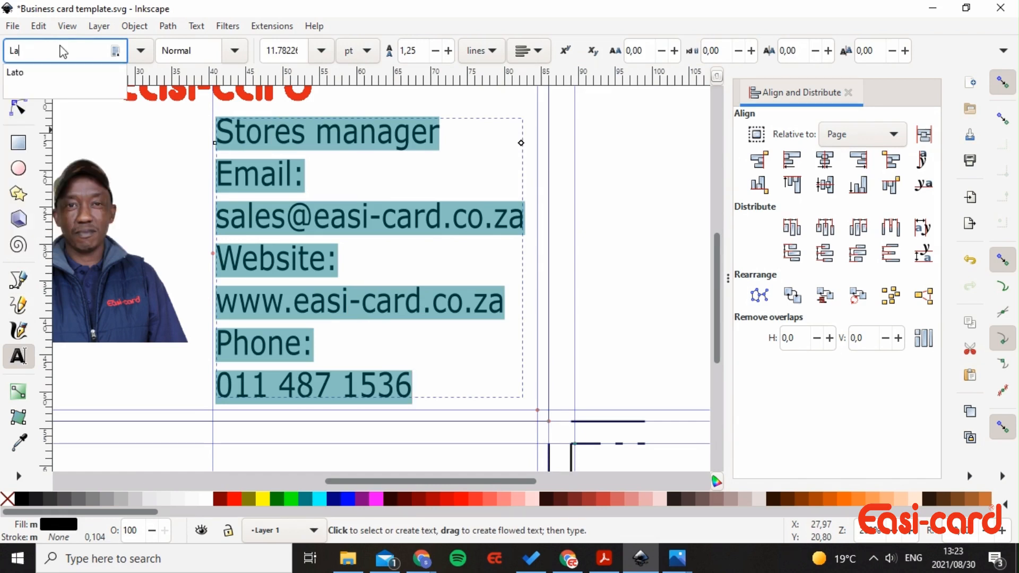
key("Return")
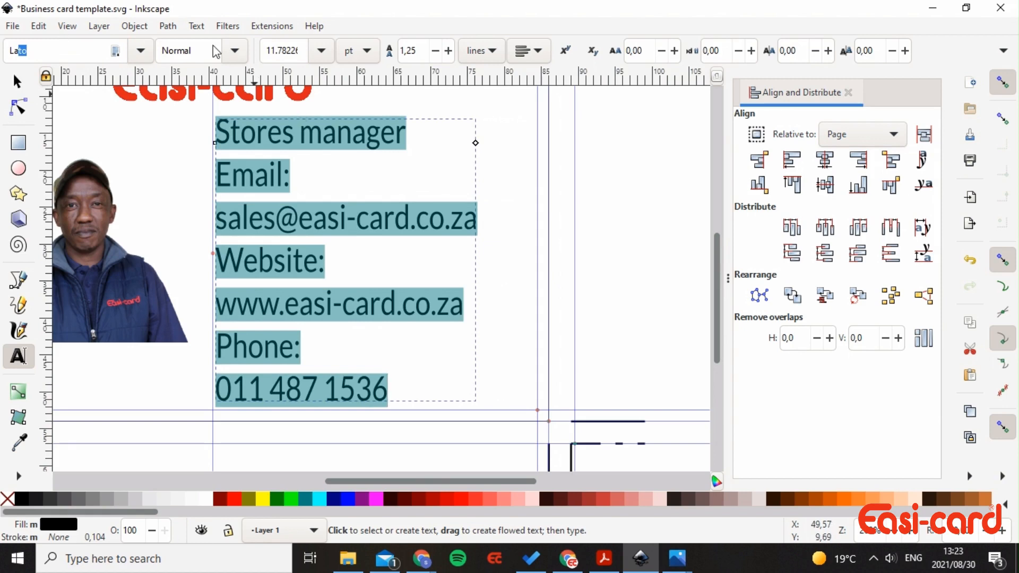
left_click(235, 51)
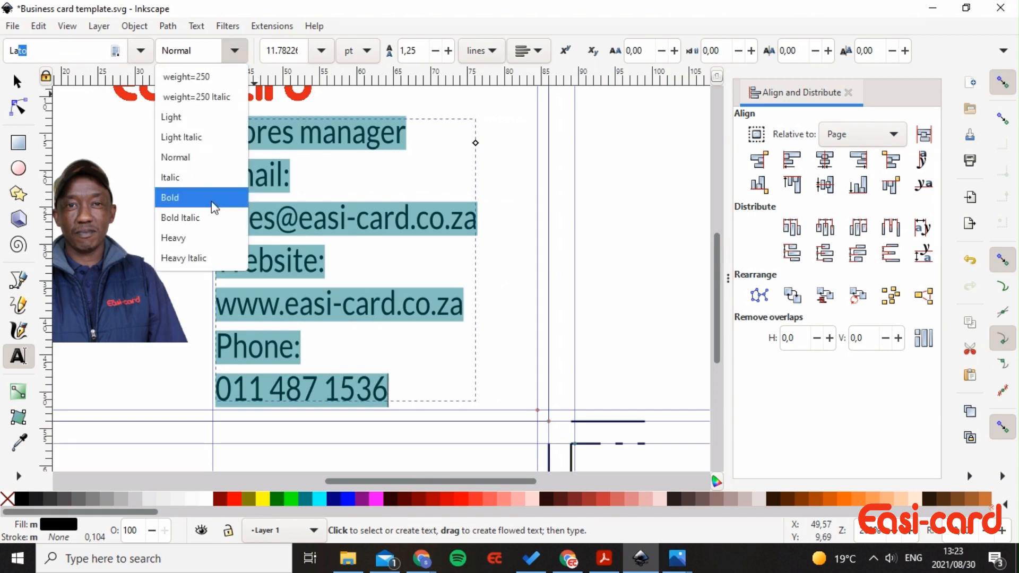
left_click(204, 159)
- Make the Stores manager line and the Email label bold
left_click(361, 139)
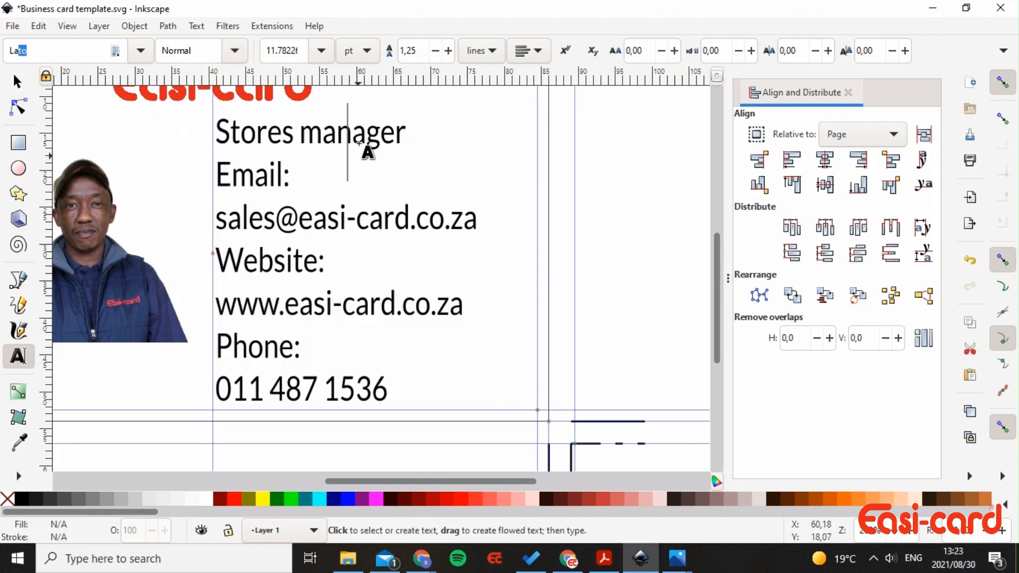
triple_click(361, 139)
left_click(235, 51)
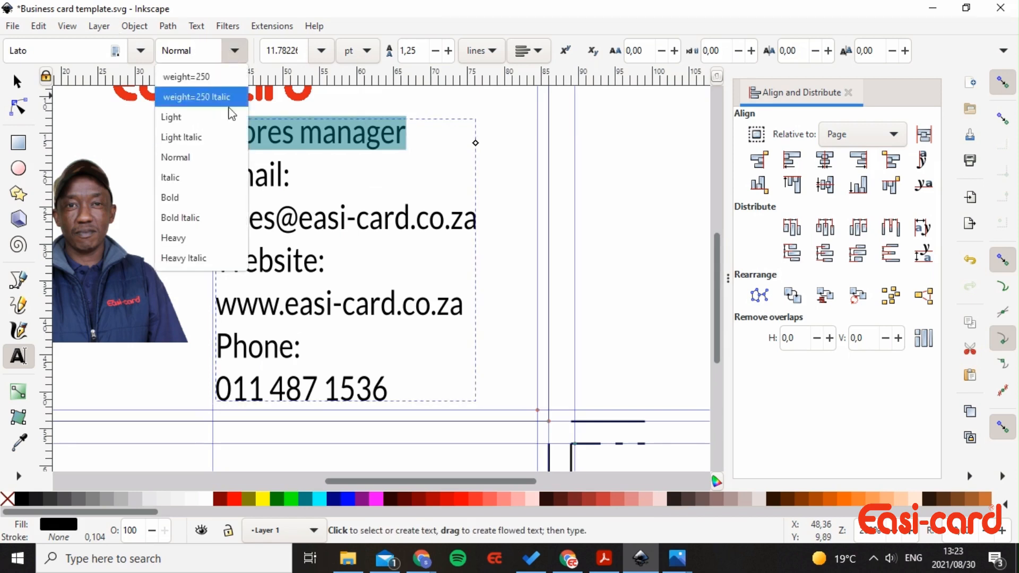
left_click(210, 198)
left_click(312, 198)
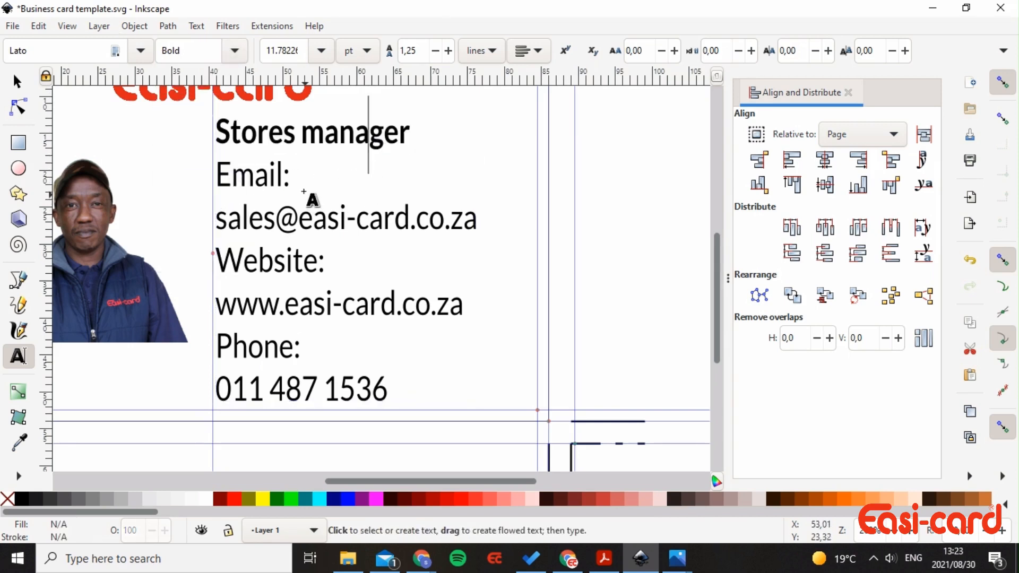
double_click(266, 176)
left_click(234, 51)
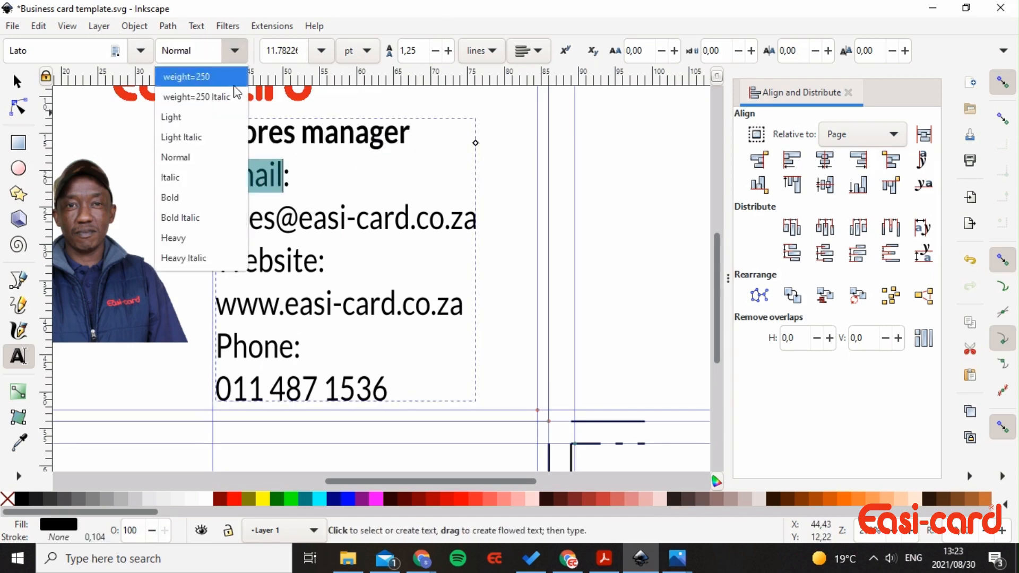
left_click(218, 196)
- Make the Website and Phone labels bold
double_click(264, 260)
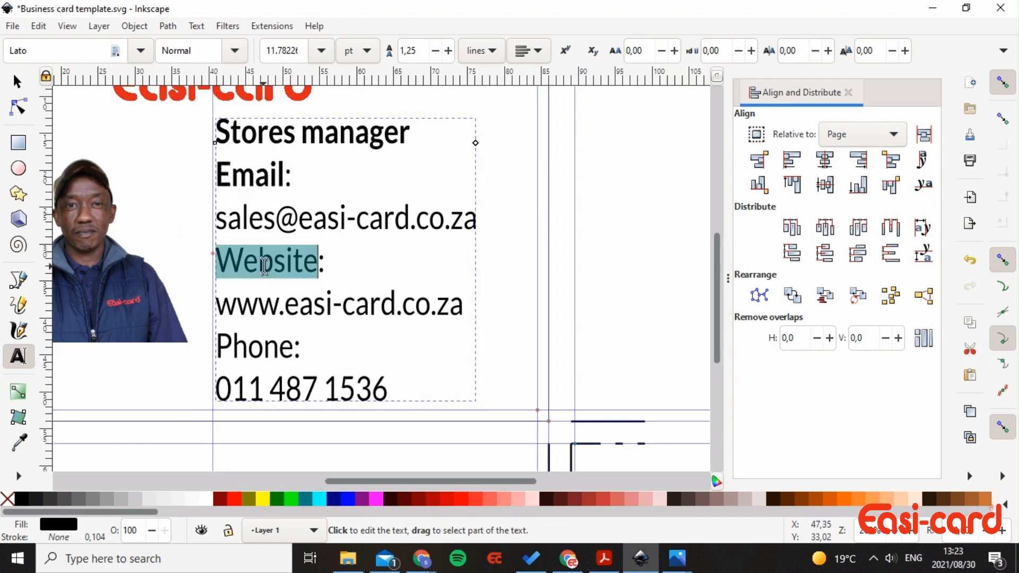
left_click(234, 51)
left_click(196, 197)
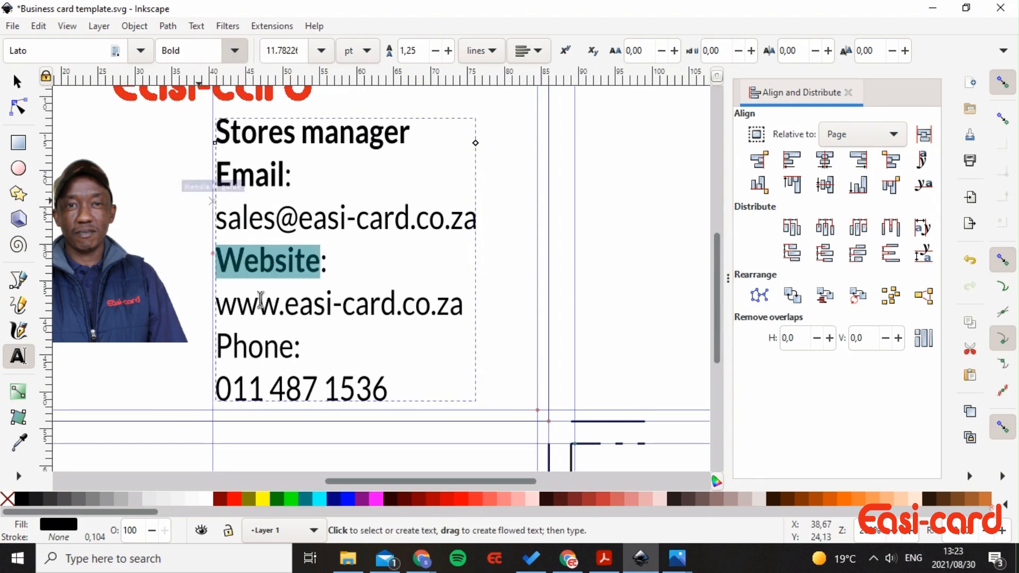
double_click(264, 347)
left_click(234, 51)
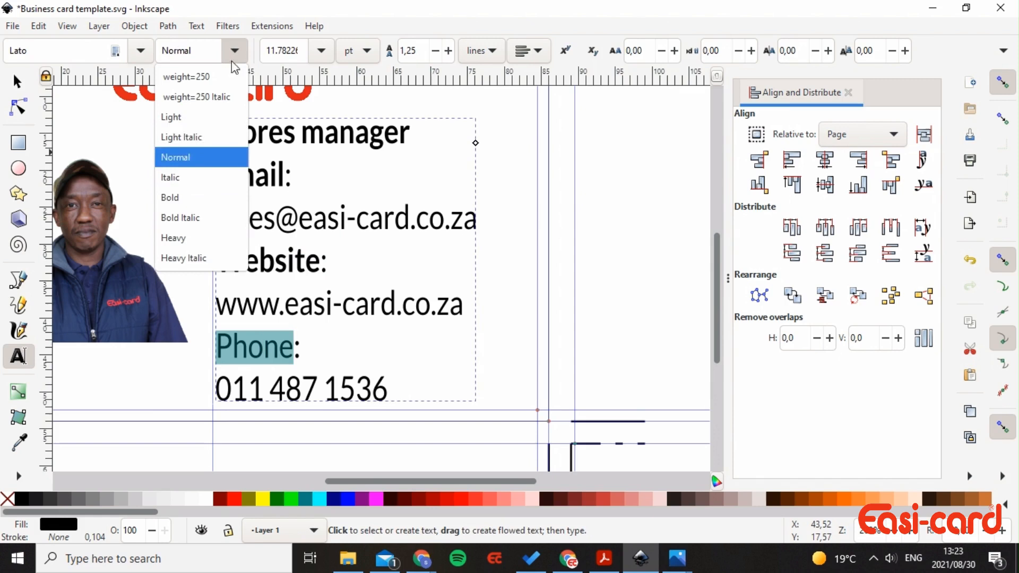
left_click(200, 197)
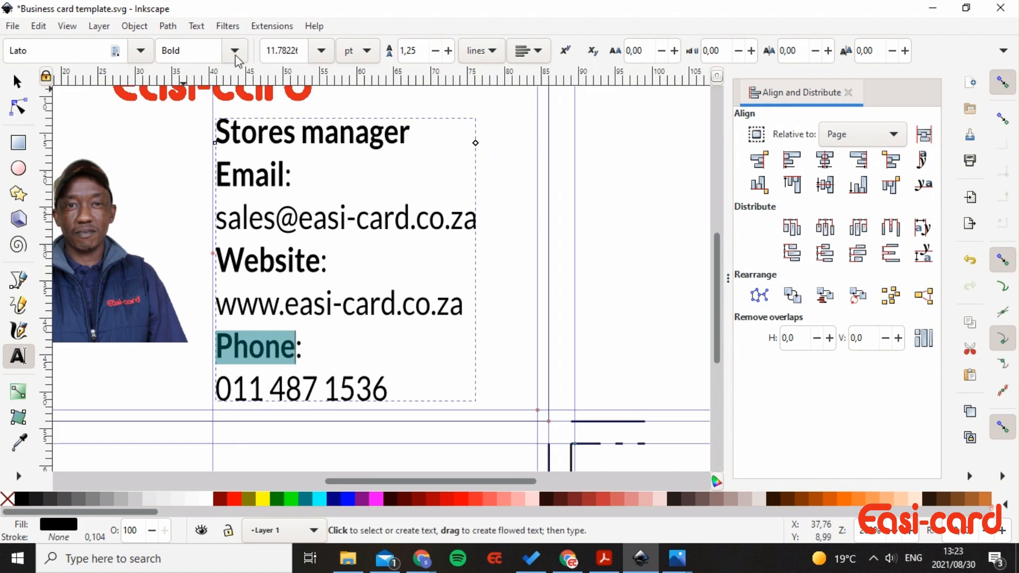
- In Text and Font, choose font size 10 for the selected e-mail address line
left_click(197, 27)
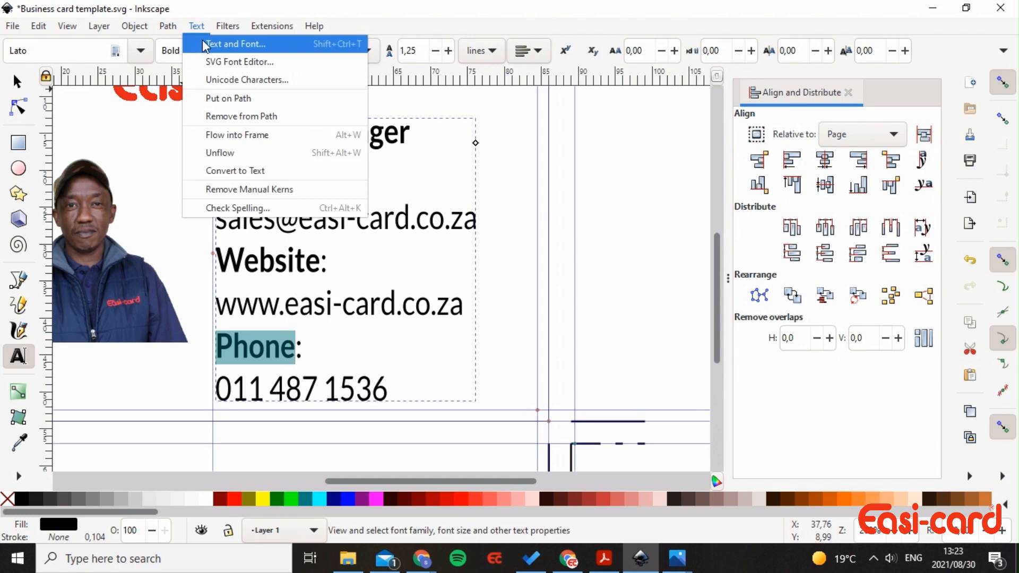
left_click(203, 45)
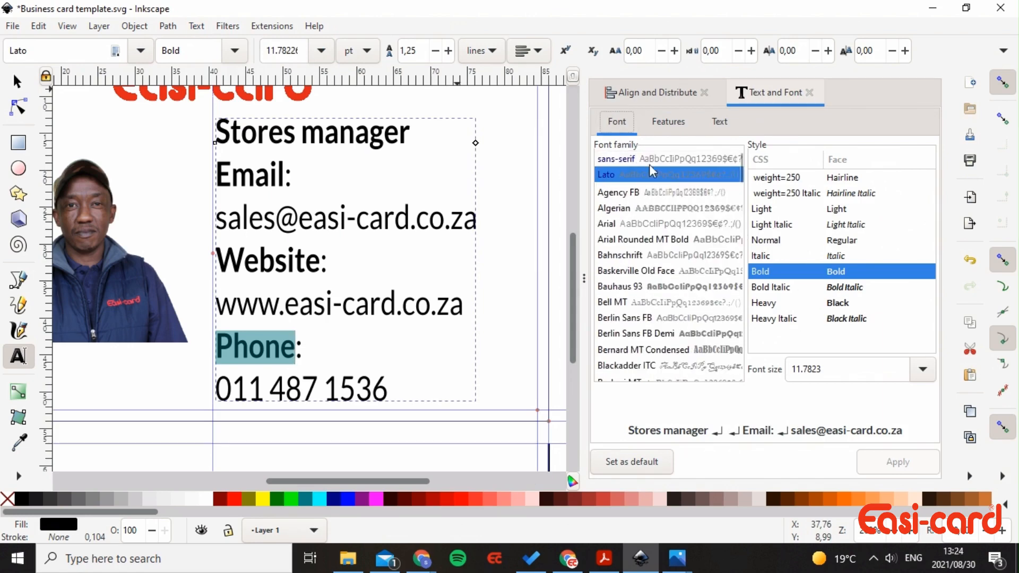
left_click(833, 372)
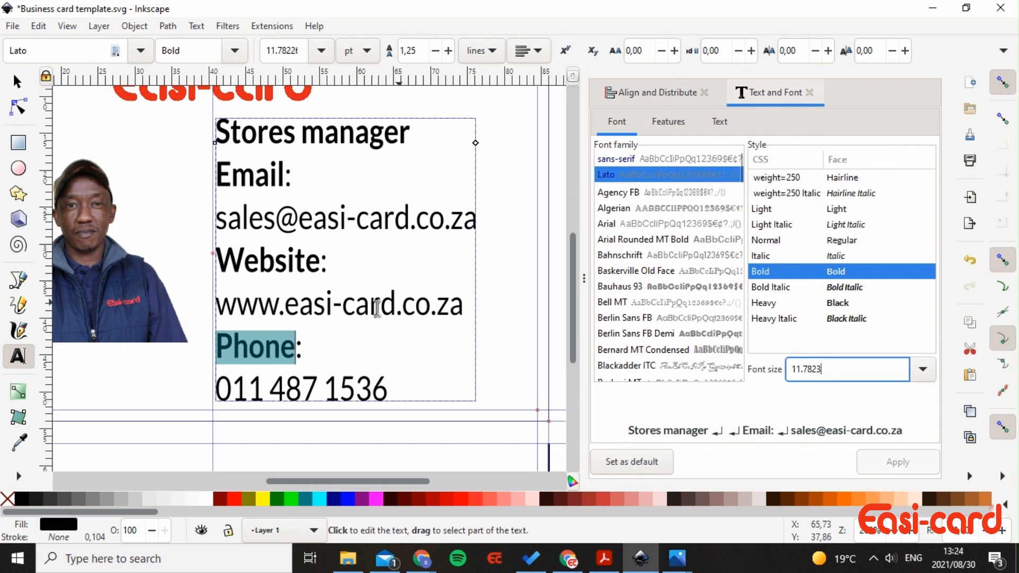
double_click(273, 218)
left_click(243, 218)
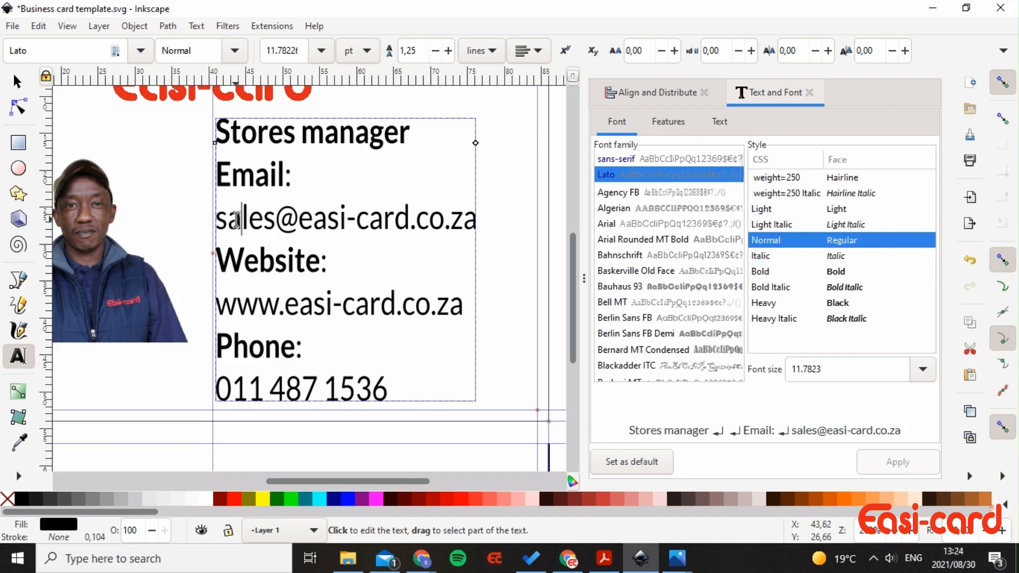
left_click_drag(474, 217, 201, 219)
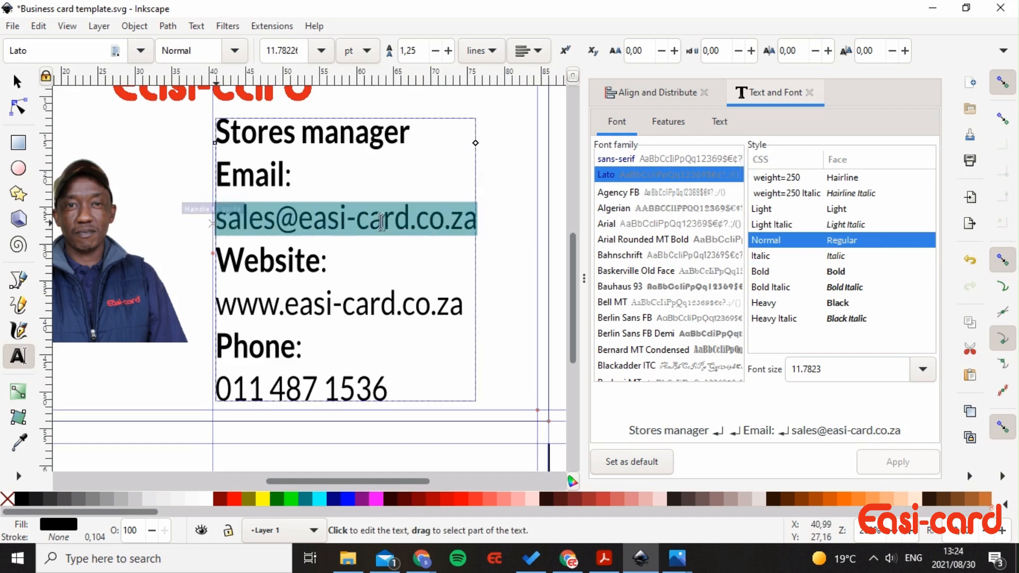
double_click(847, 366)
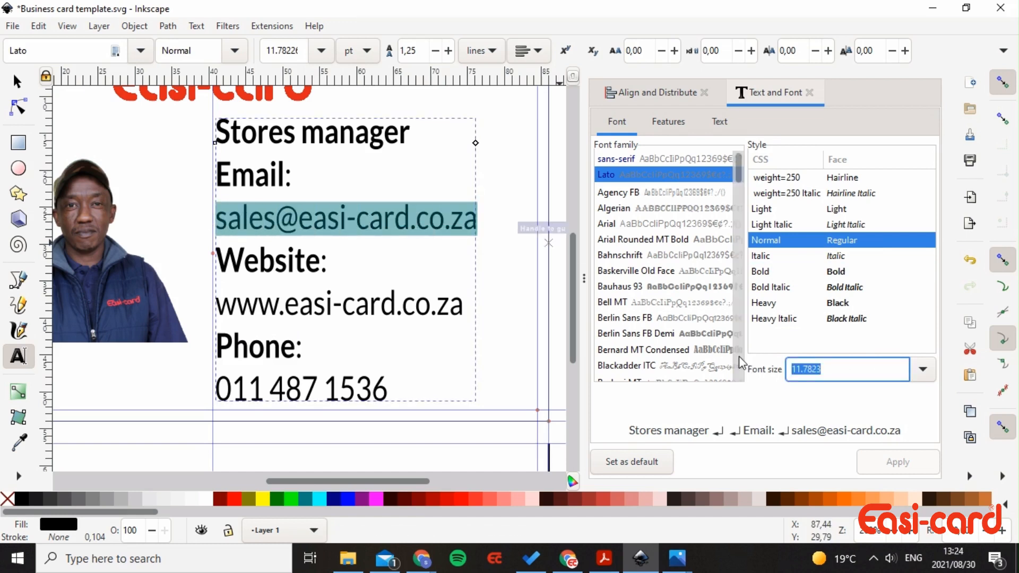
type("10")
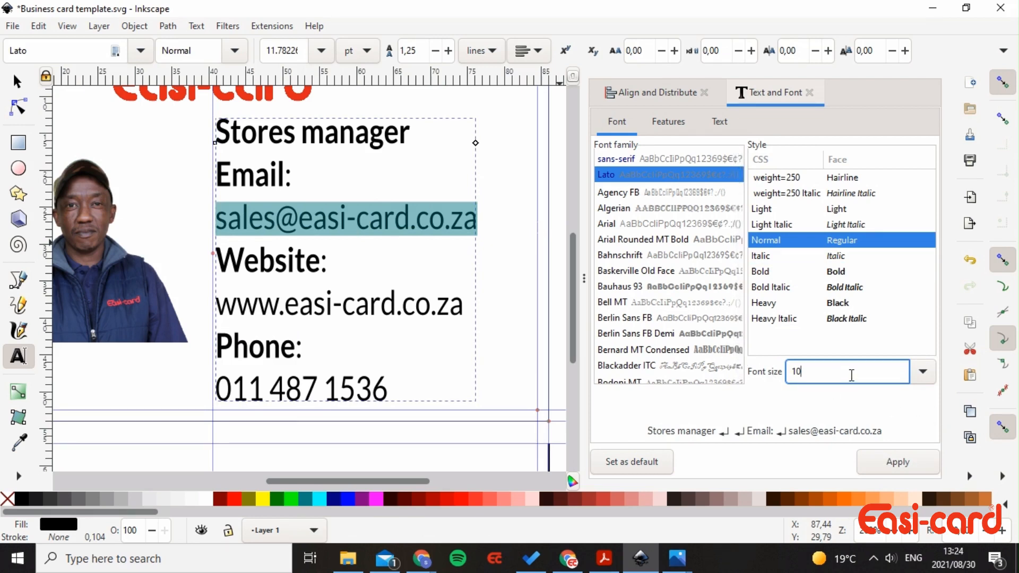
left_click(260, 188)
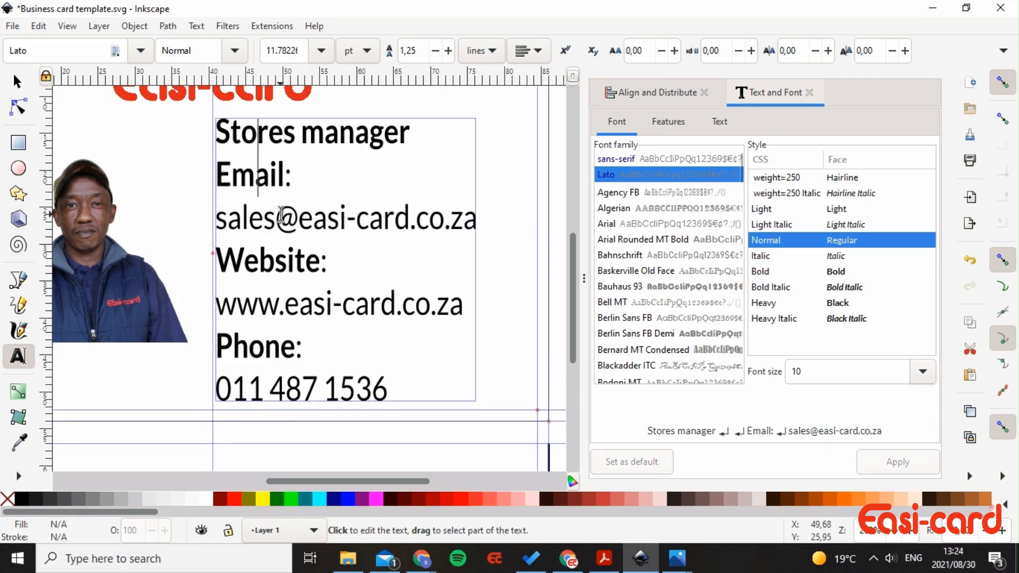
triple_click(273, 210)
left_click_drag(822, 369, 797, 371)
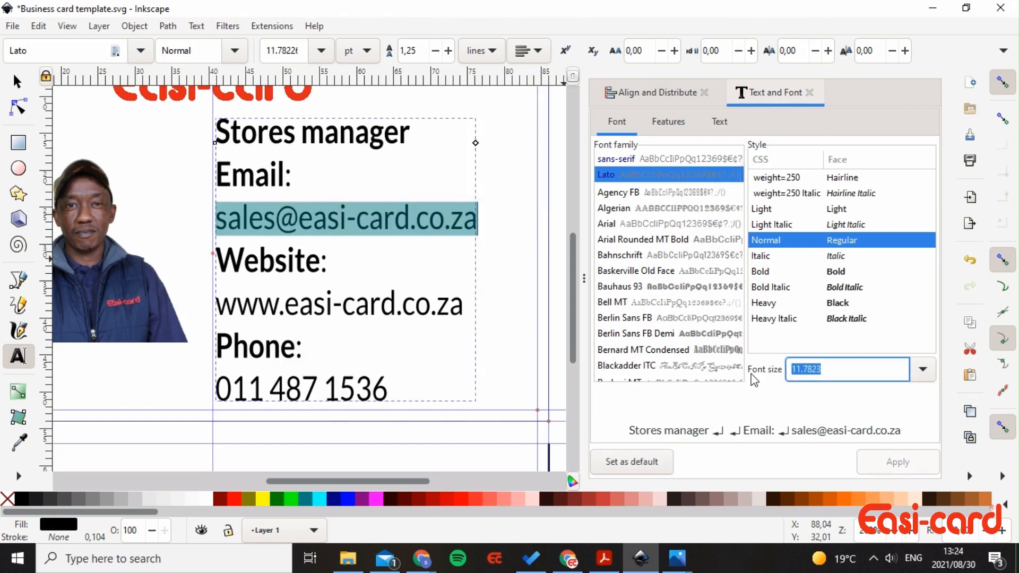
type("10")
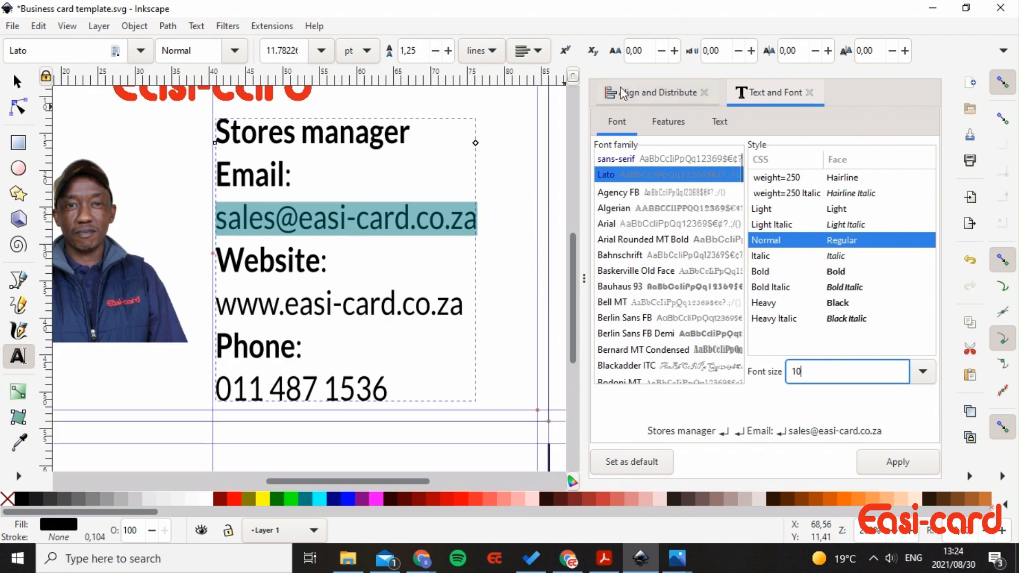
left_click(923, 372)
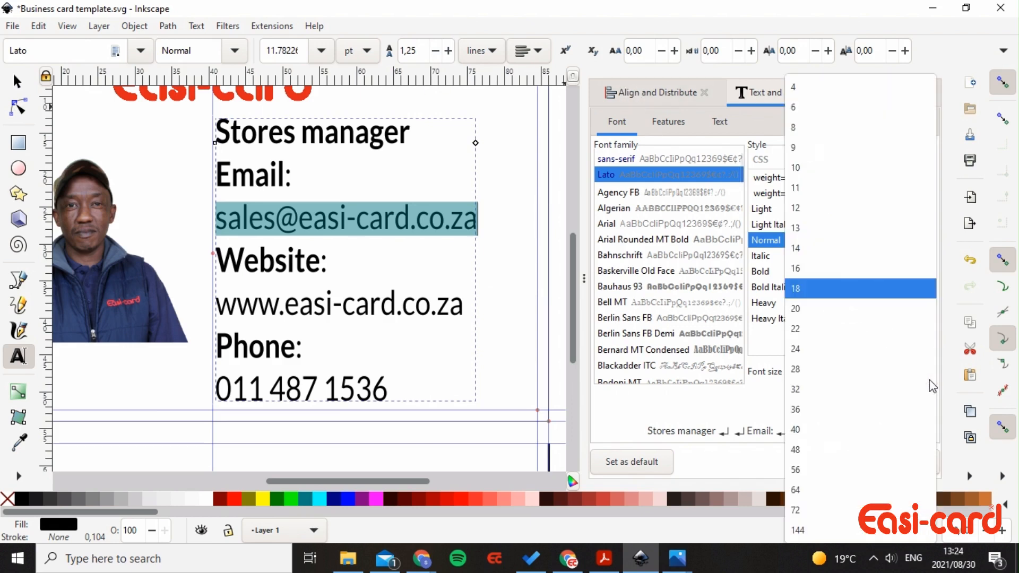
left_click(810, 169)
left_click(383, 222)
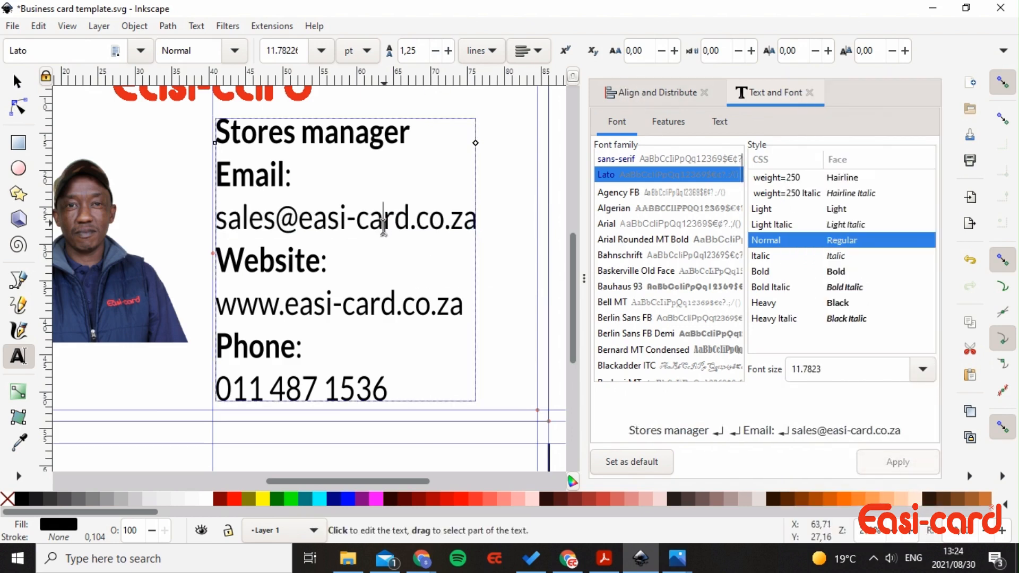
triple_click(333, 303)
left_click(860, 370)
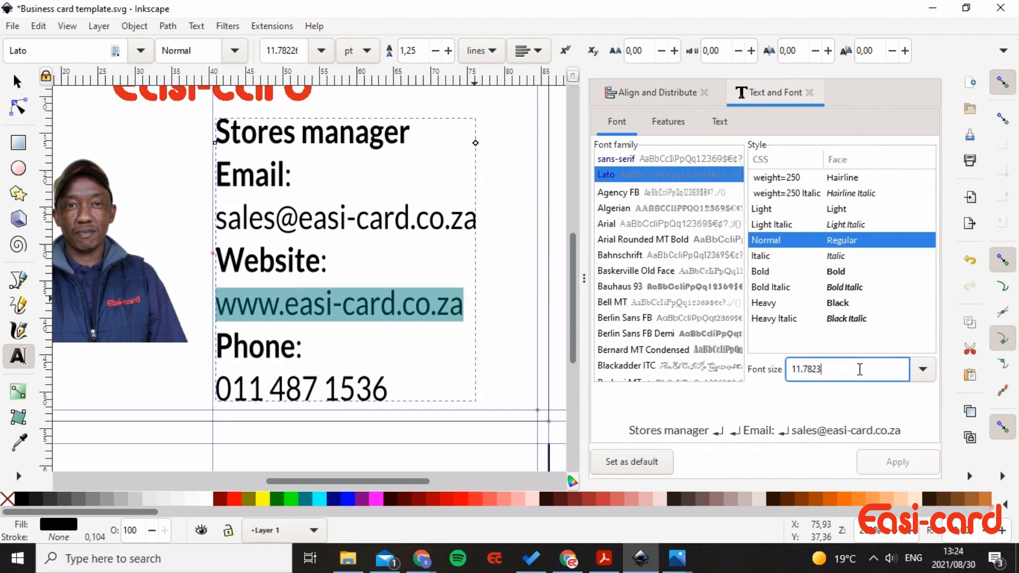
left_click(929, 374)
left_click(815, 188)
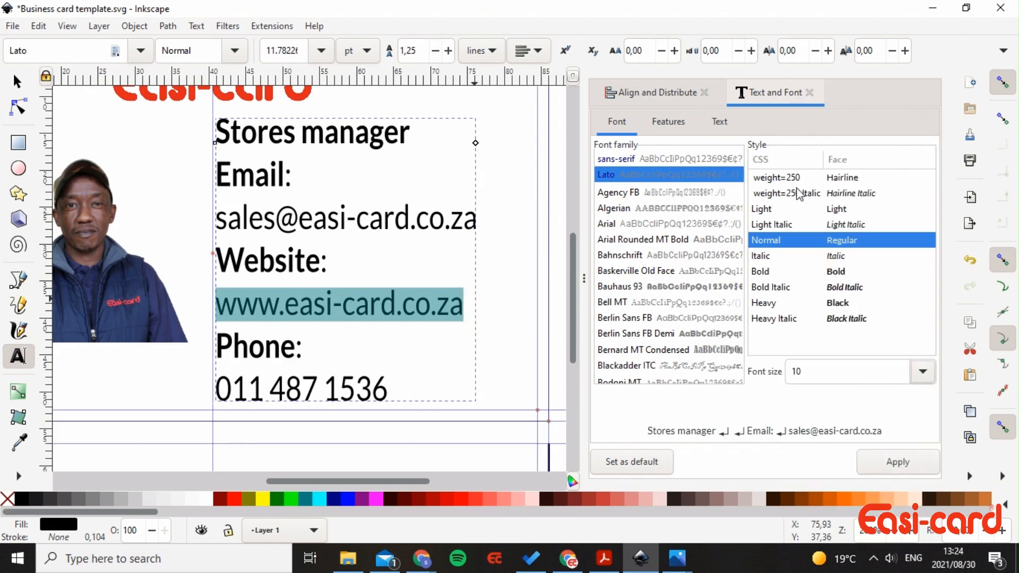
left_click(896, 467)
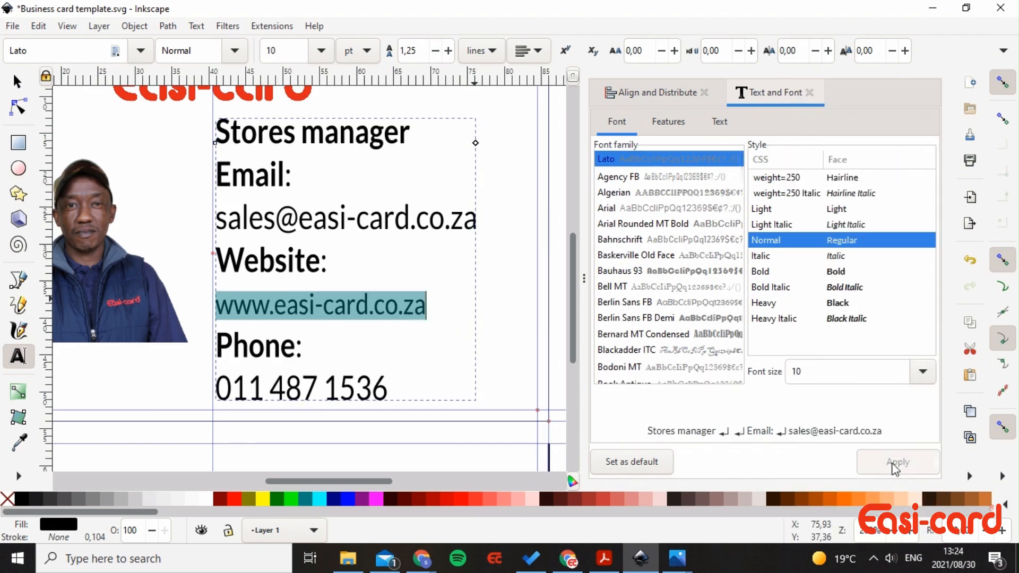
- Reselect the e-mail address line and apply font size 10, correcting a mistaken 11
double_click(359, 225)
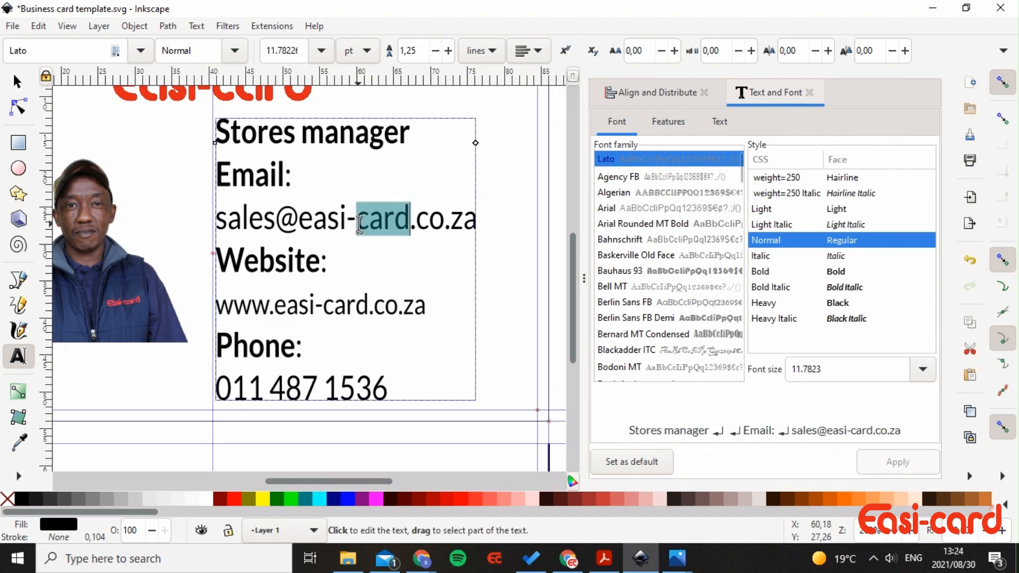
left_click(358, 225)
triple_click(358, 225)
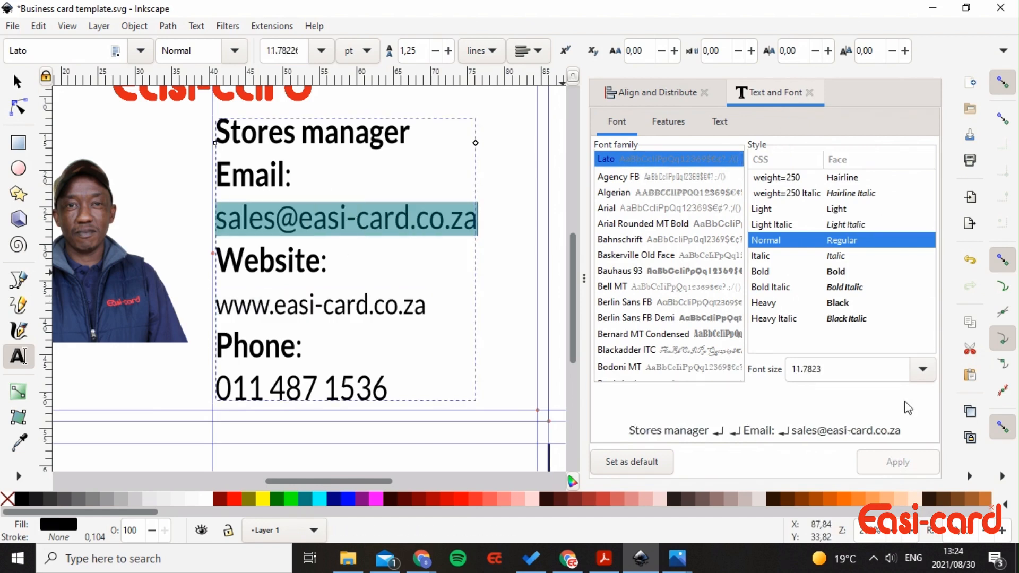
left_click(923, 374)
left_click(852, 183)
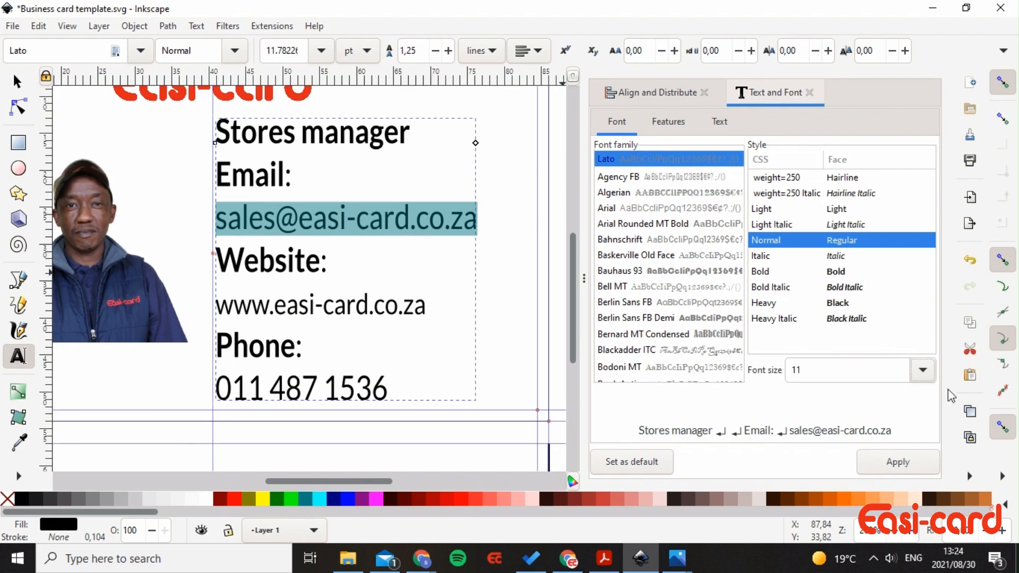
left_click(924, 374)
left_click(804, 173)
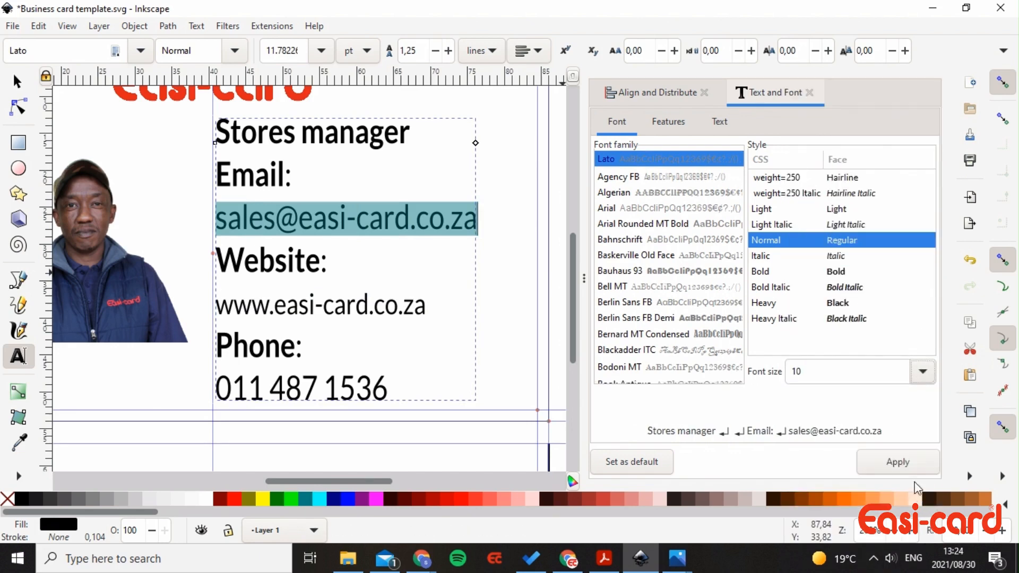
left_click(903, 465)
- Apply font size 10 to the phone number line
triple_click(304, 387)
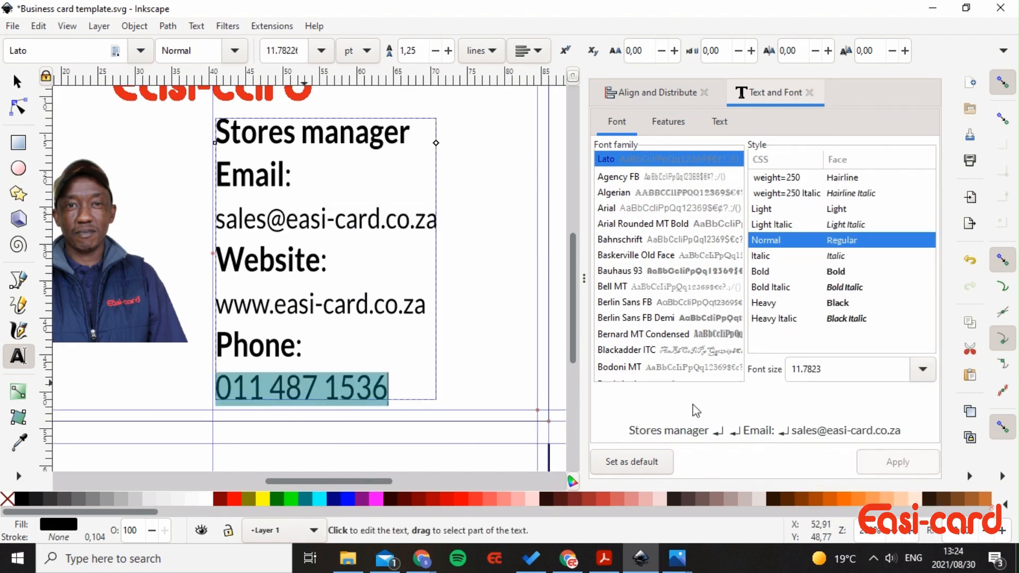
left_click(923, 370)
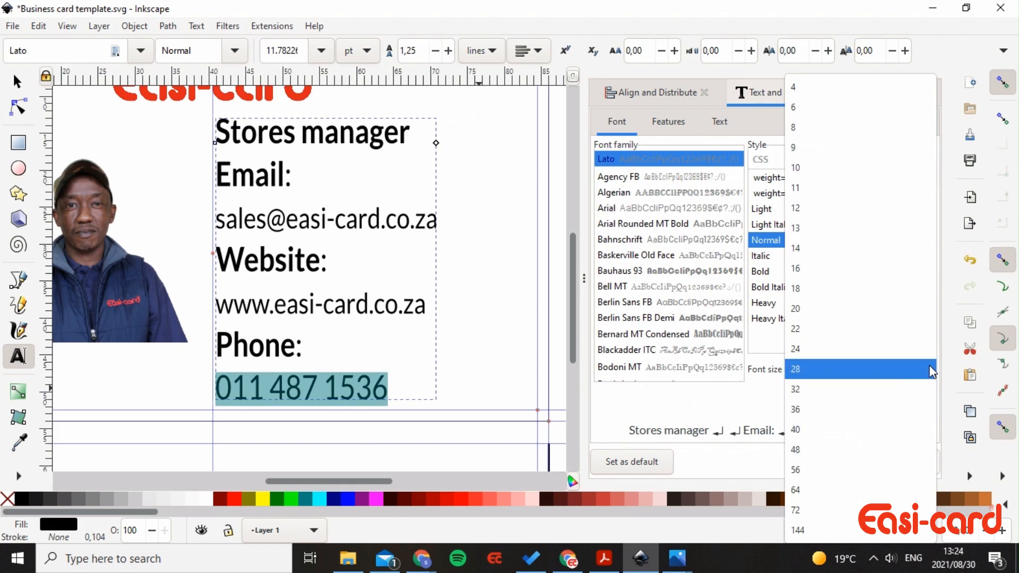
left_click(846, 172)
left_click(903, 467)
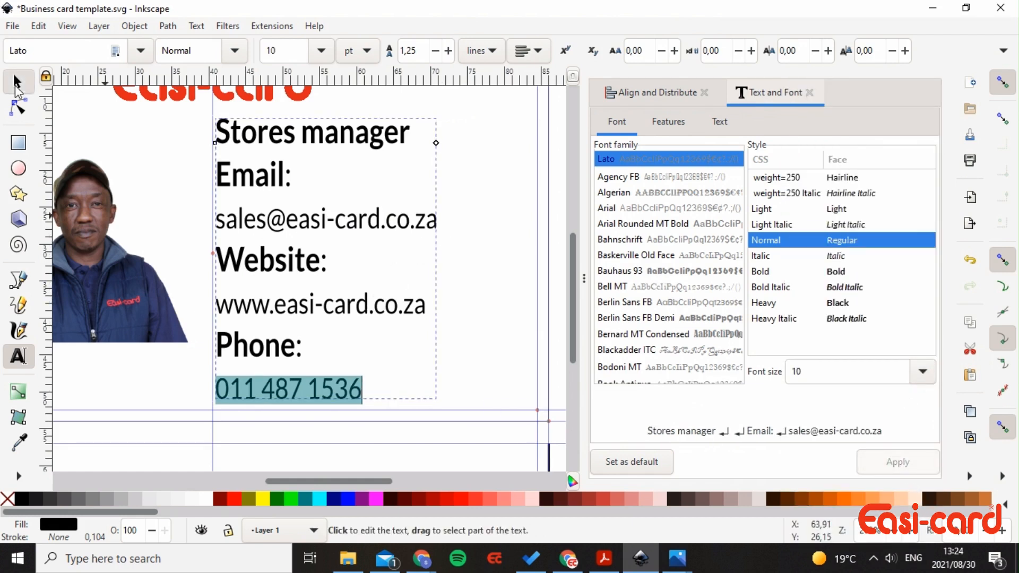
left_click(16, 83)
- Rescale the contact text to 31.567 × 33.080 mm and shift it right to X 47.983, Y 15.249 mm
left_click_drag(442, 259, 485, 266)
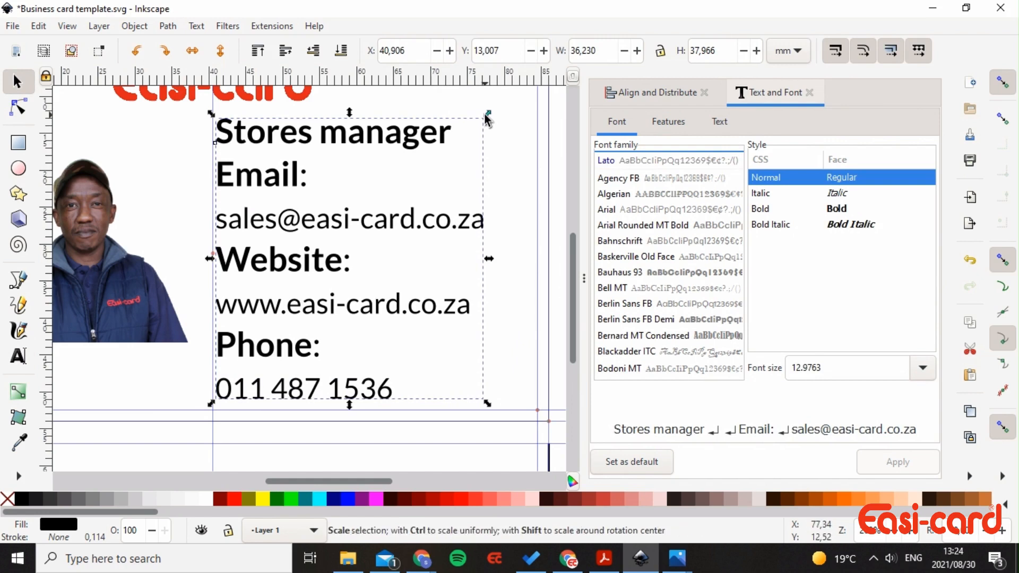
left_click_drag(488, 117, 511, 121)
left_click(549, 382)
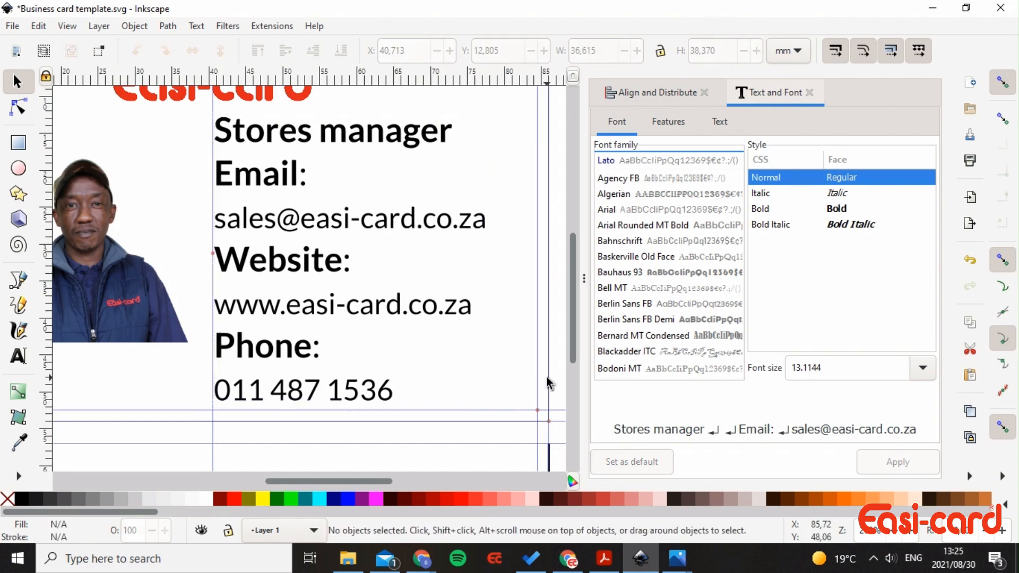
left_click_drag(420, 317, 455, 315)
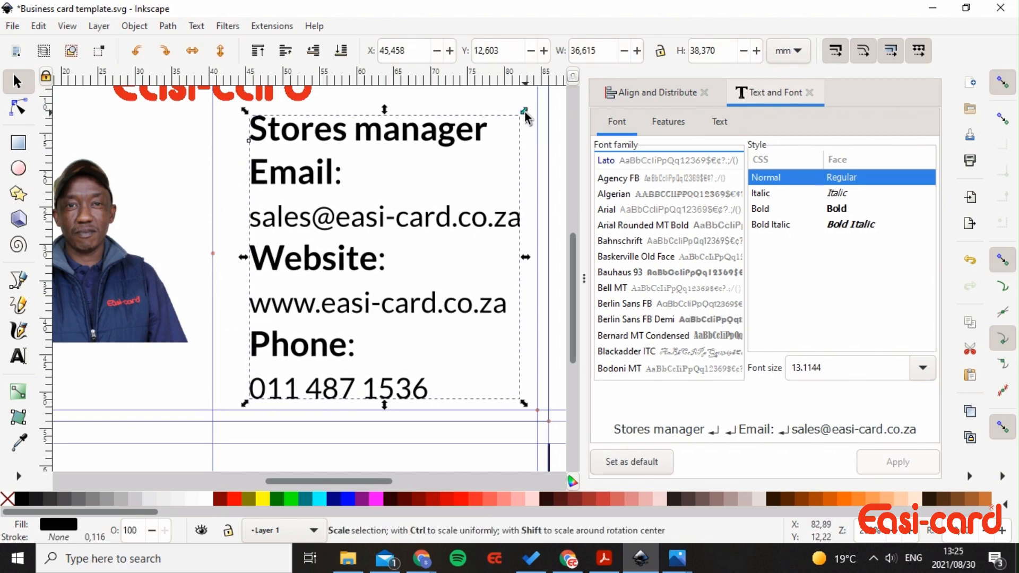
left_click_drag(524, 111, 508, 129)
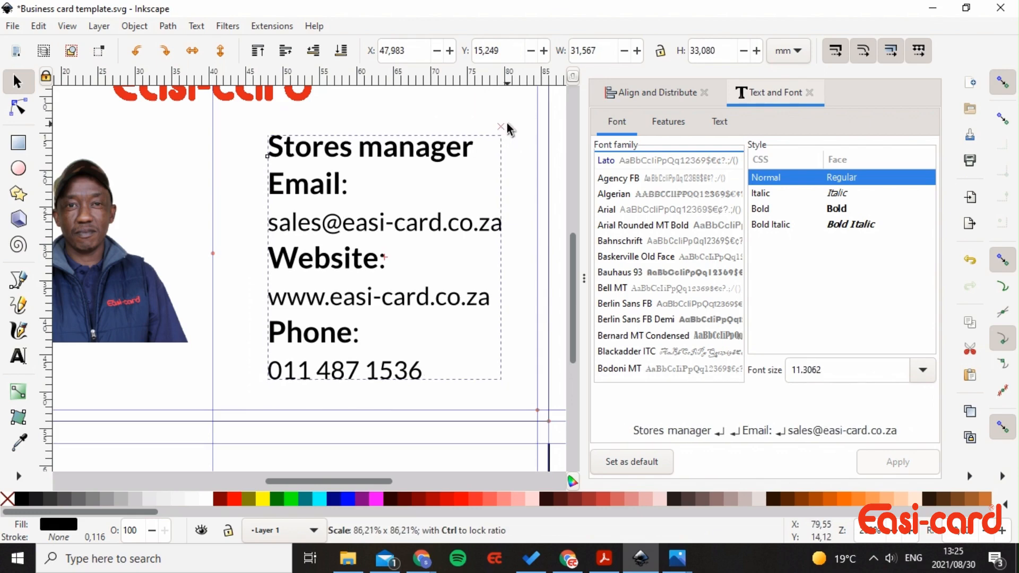
left_click(432, 263)
left_click(307, 187)
- Size the Email: heading to 10 pt, after trying 28, 20 and 12
double_click(306, 187)
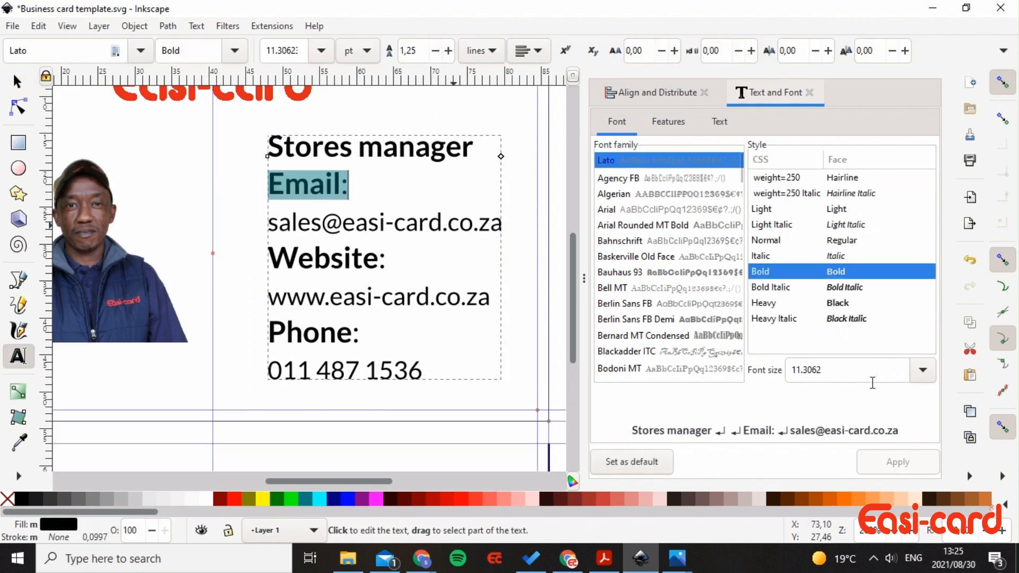
left_click(926, 374)
left_click(845, 240)
left_click(923, 352)
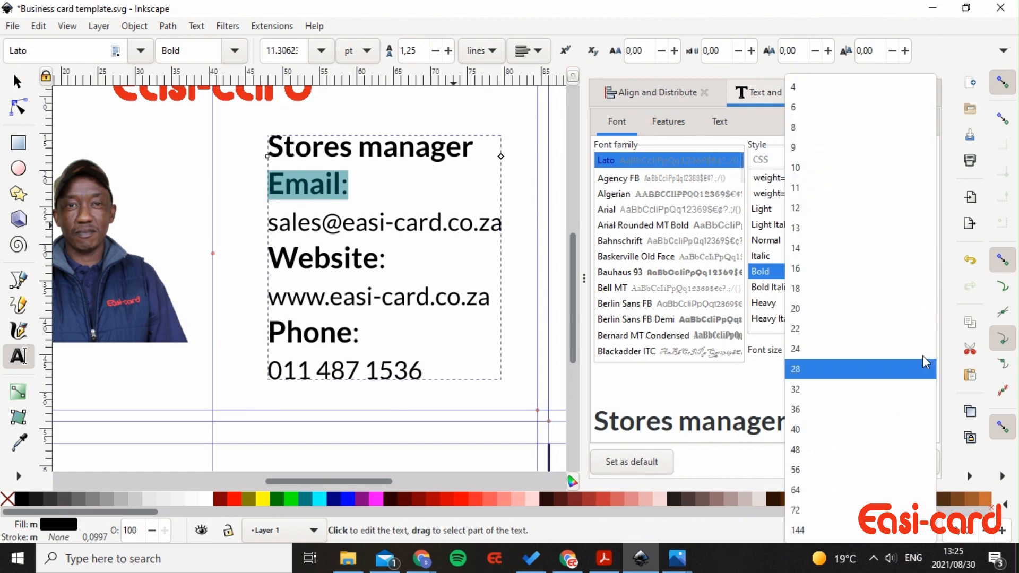
left_click(803, 308)
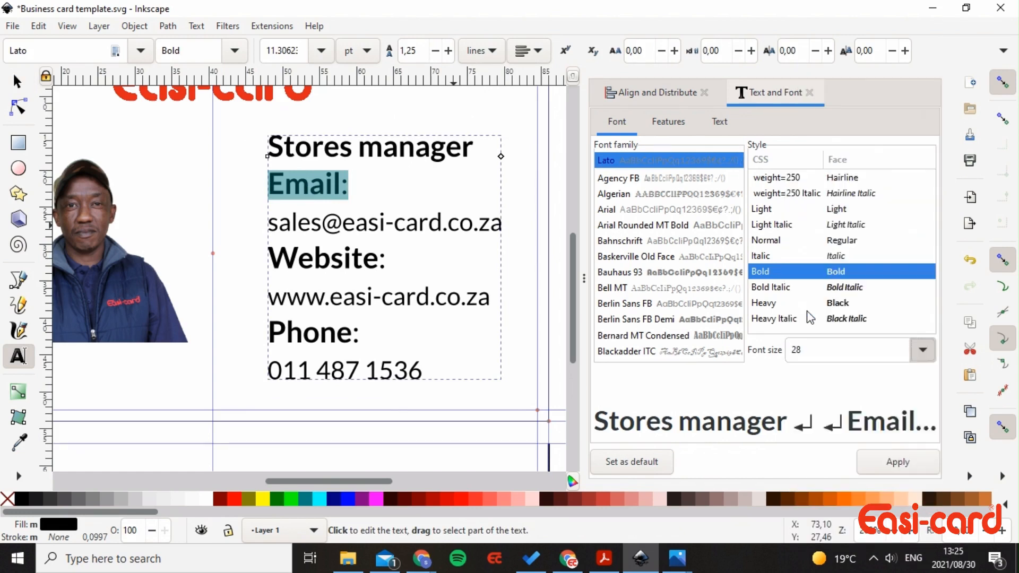
left_click(911, 462)
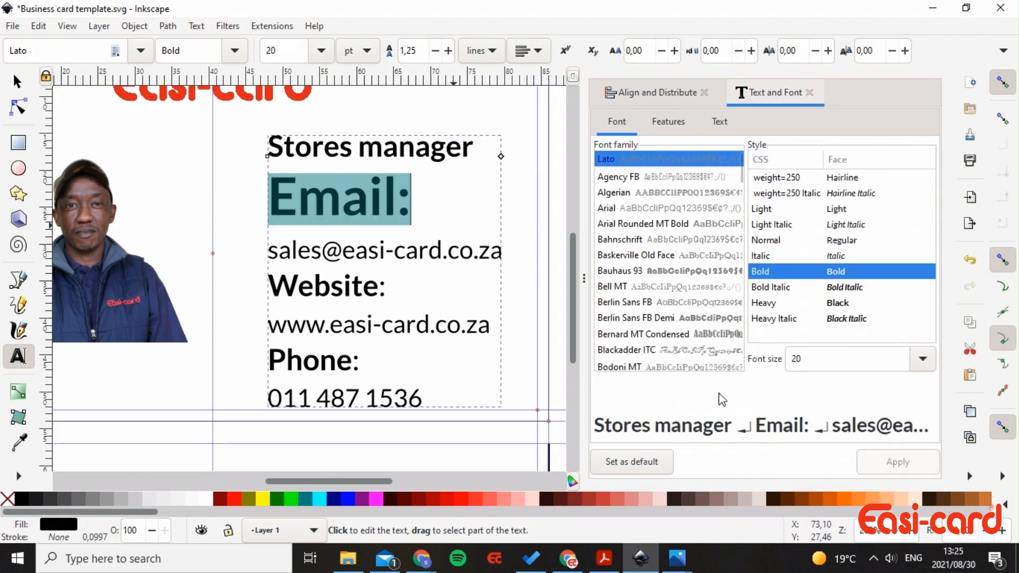
left_click(925, 364)
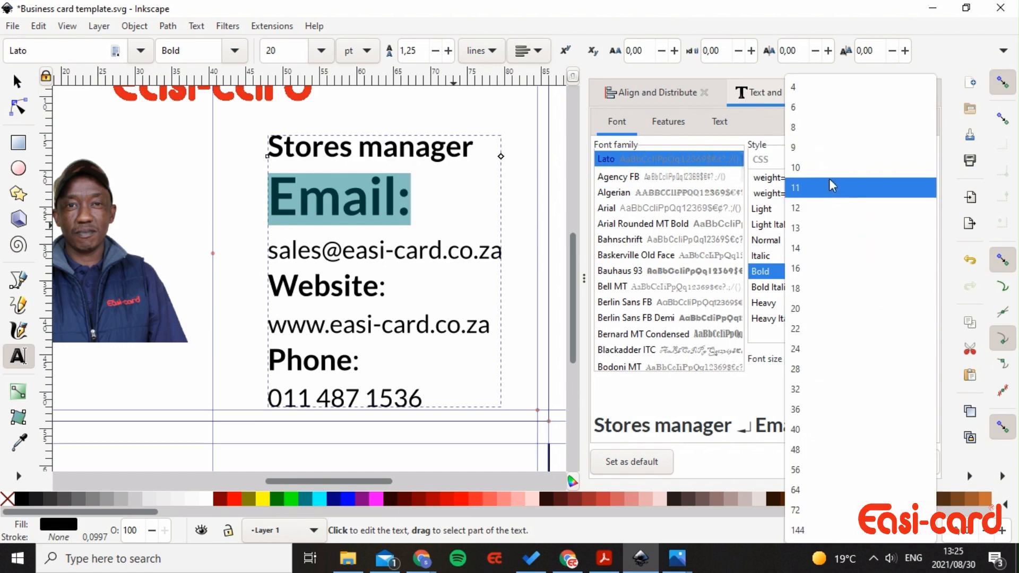
left_click(832, 210)
left_click(901, 462)
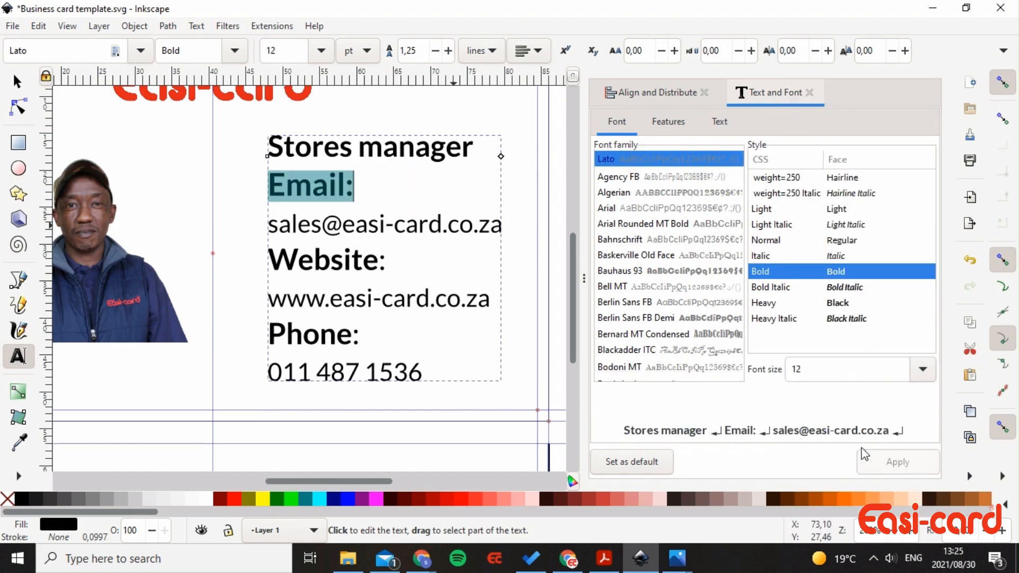
left_click(922, 373)
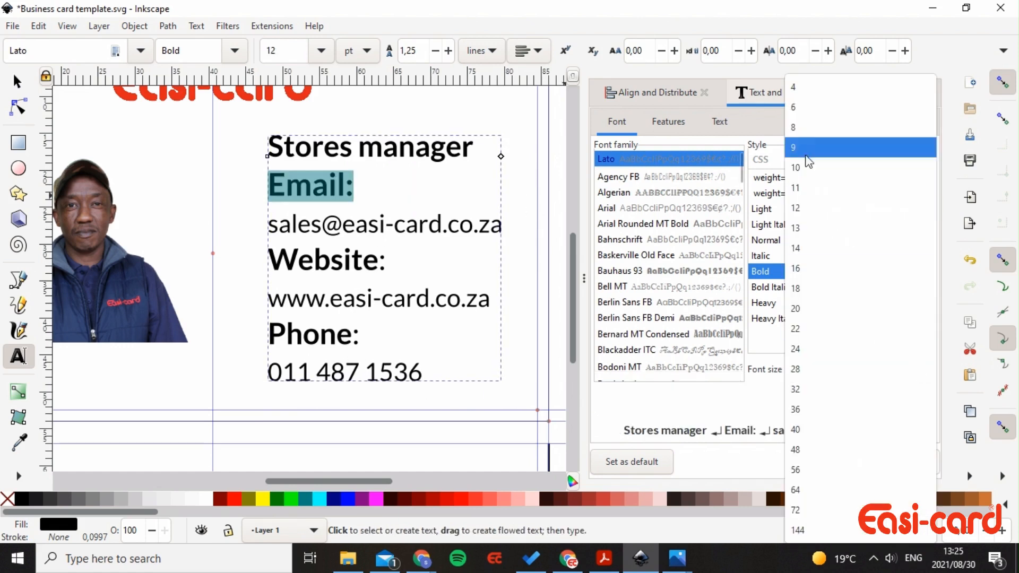
left_click(801, 166)
left_click(901, 462)
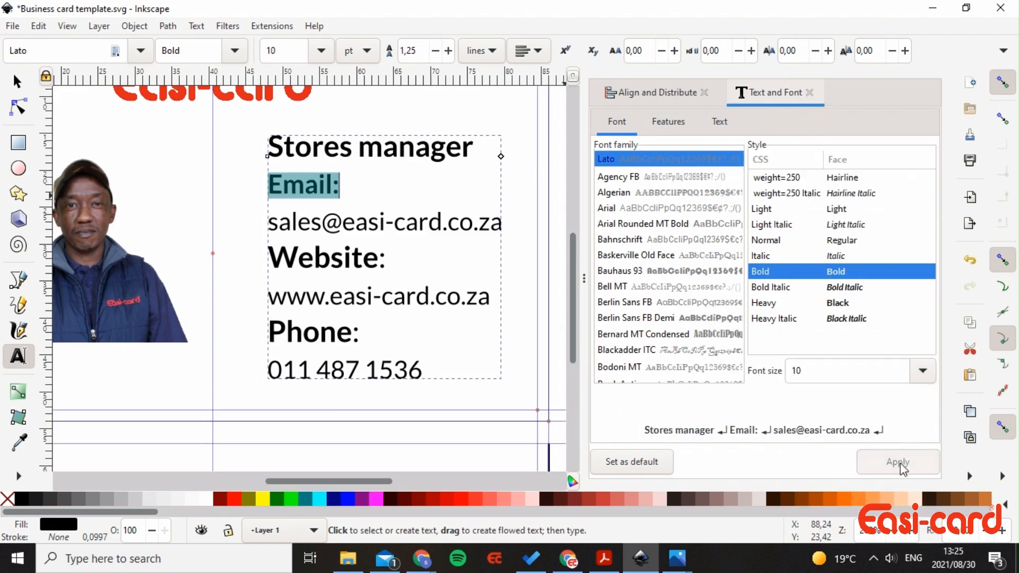
triple_click(320, 234)
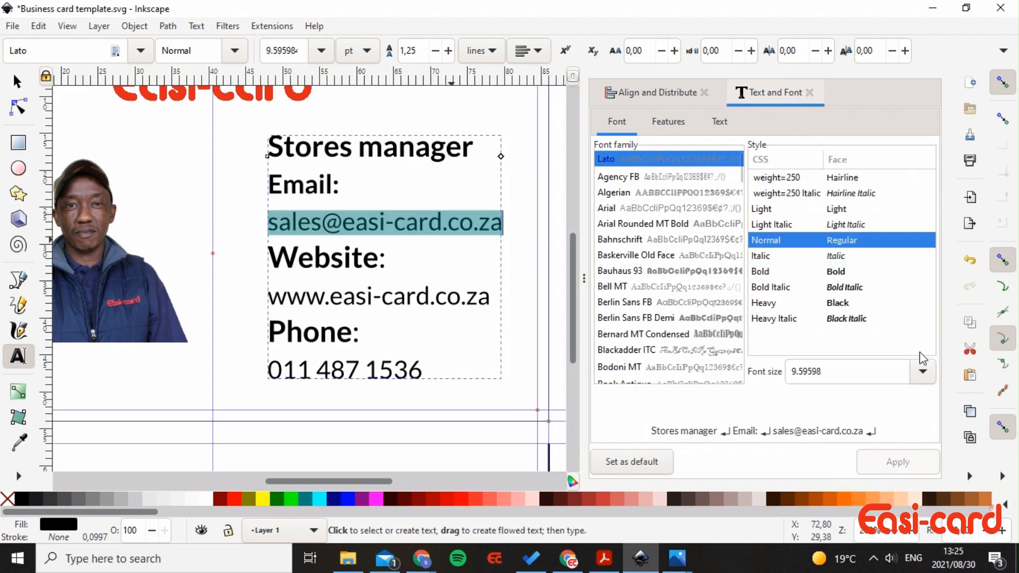
left_click(923, 372)
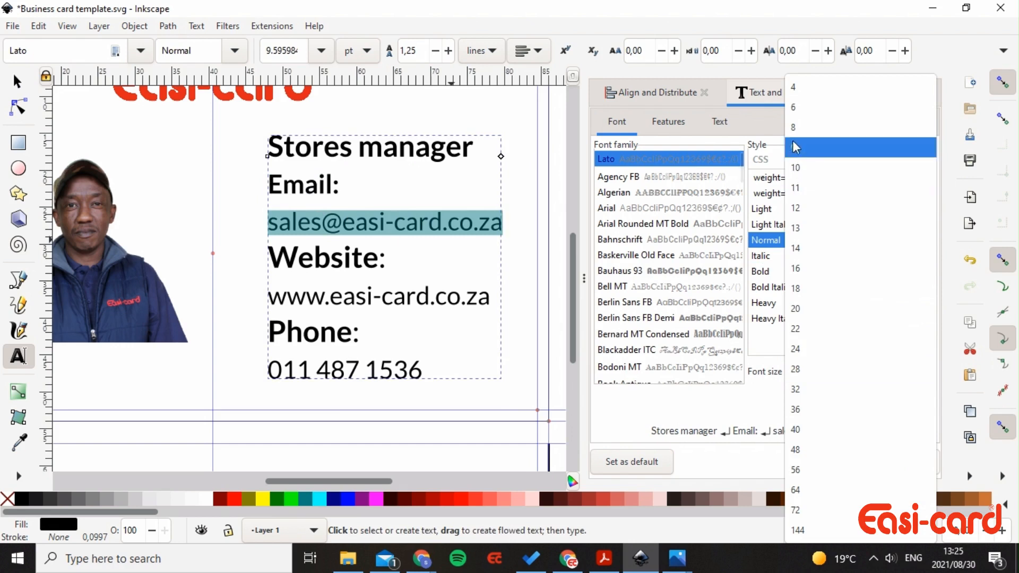
left_click(800, 127)
left_click(909, 471)
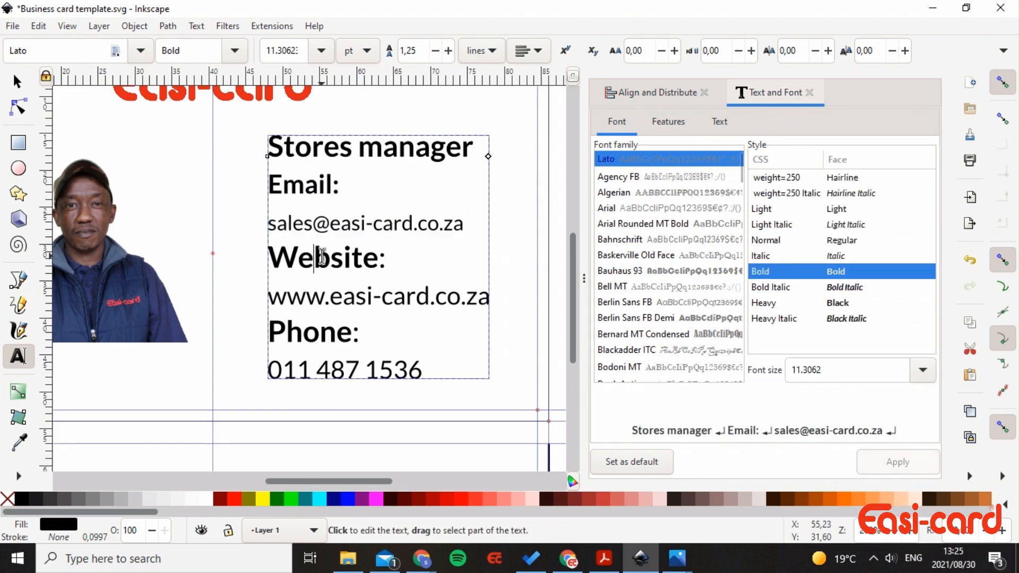
- Set the Website: heading to 10 pt and the website address line to 8 pt
left_click_drag(268, 258, 387, 260)
left_click(925, 374)
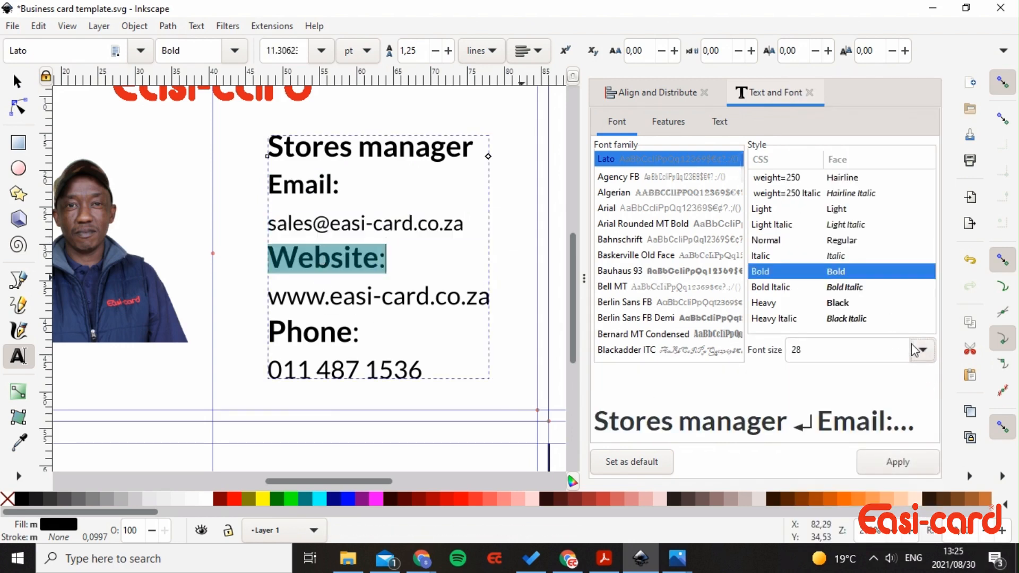
scroll(917, 351, "up", 1)
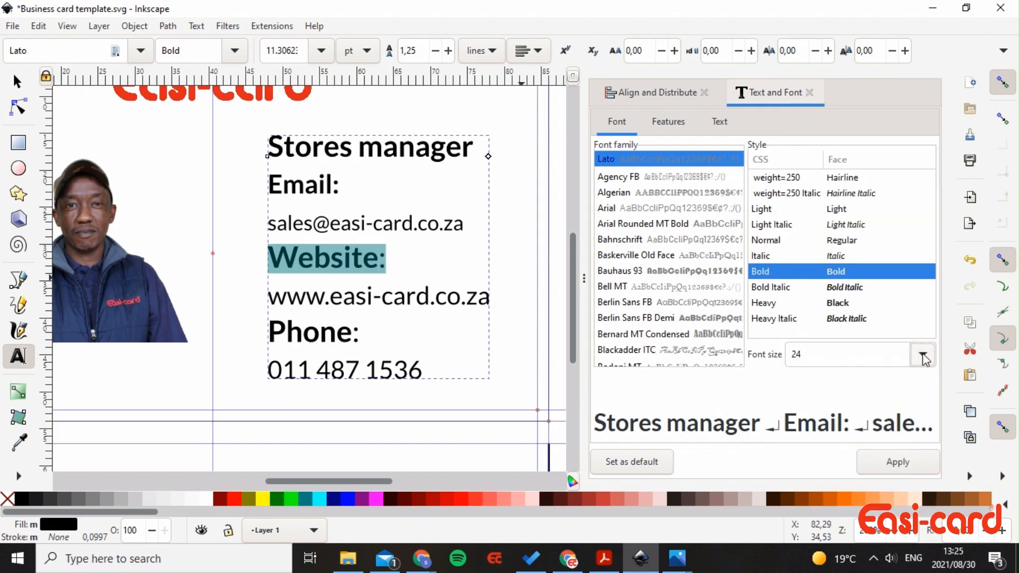
left_click(924, 357)
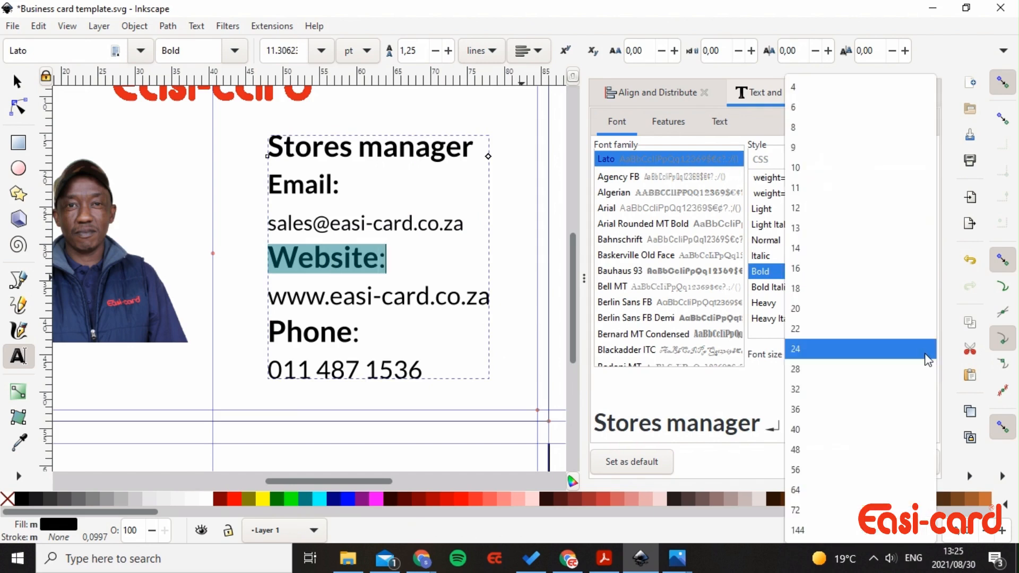
left_click(836, 169)
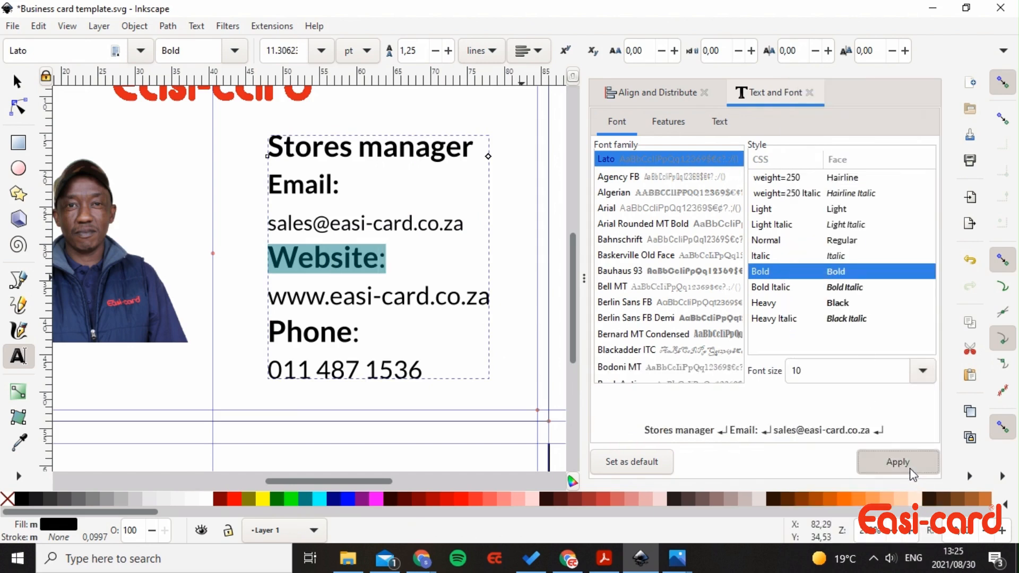
left_click(910, 469)
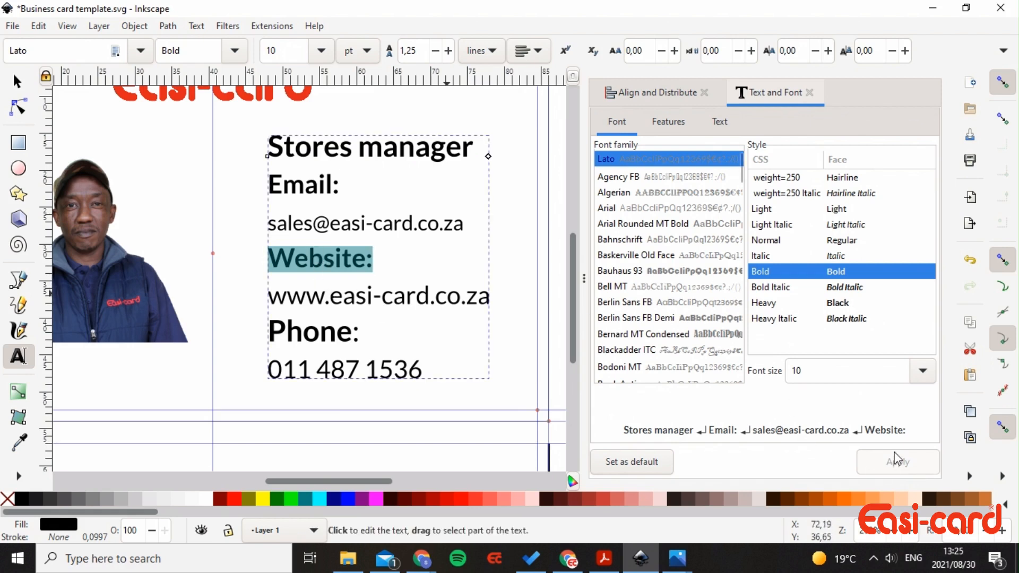
triple_click(406, 296)
left_click(925, 377)
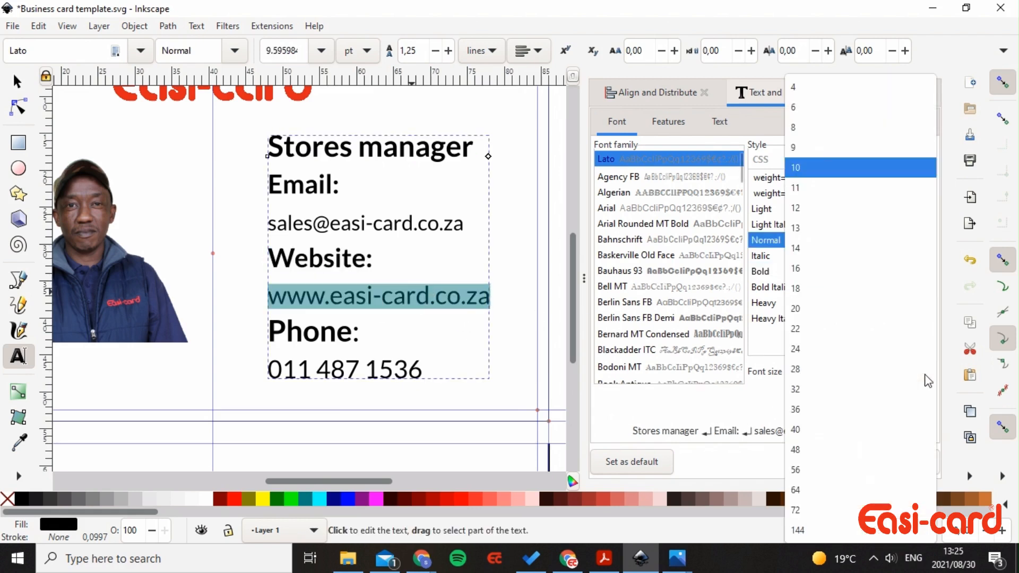
left_click(826, 128)
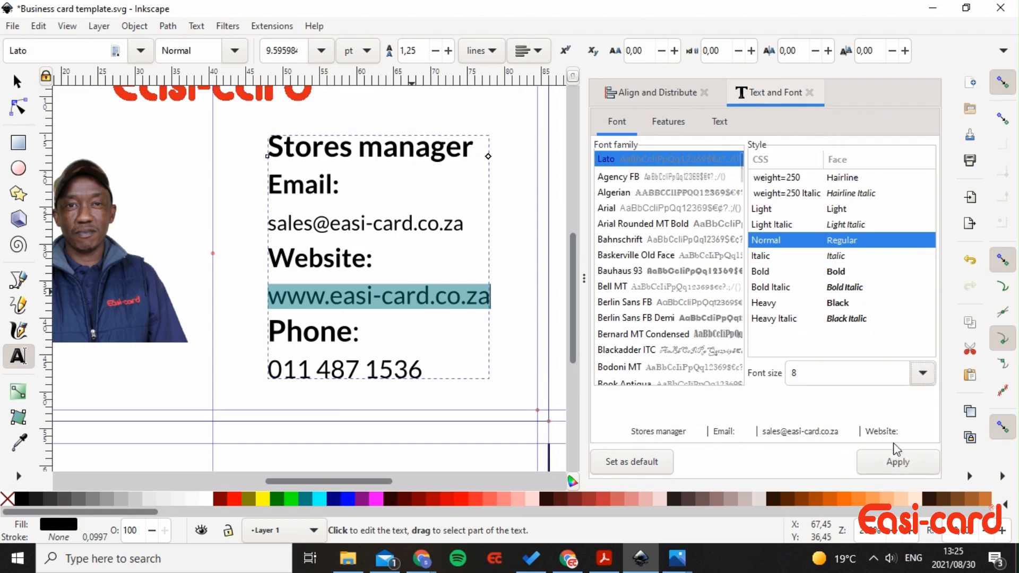
left_click(898, 462)
- Set the Phone: heading to 10 pt and the phone number line to 8 pt
double_click(320, 257)
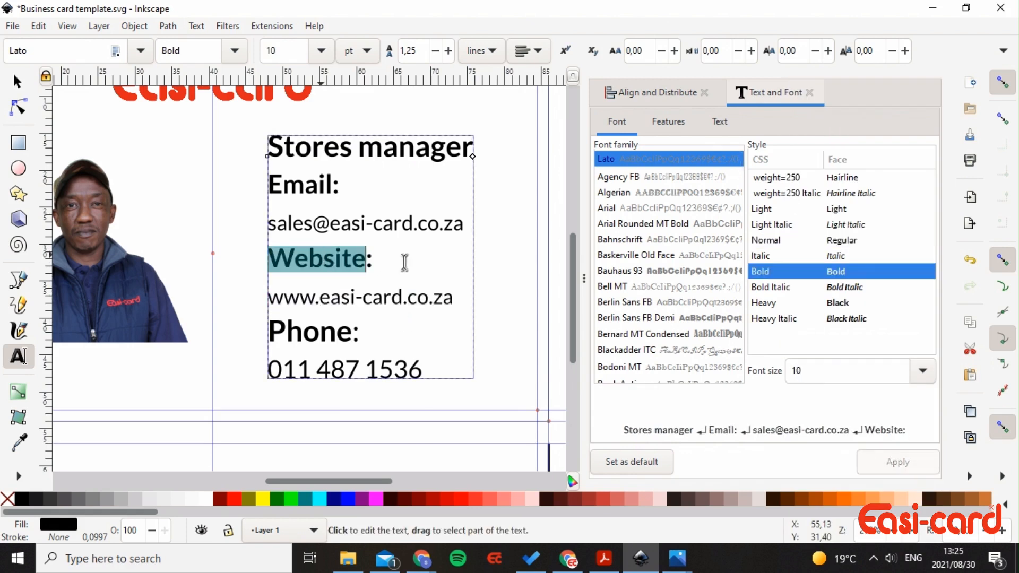
triple_click(315, 331)
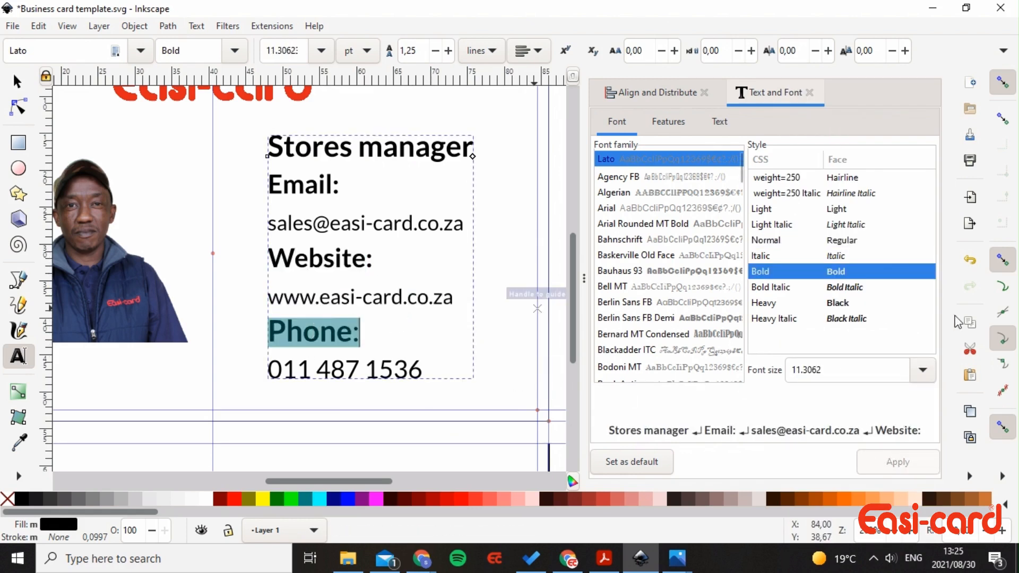
left_click(926, 374)
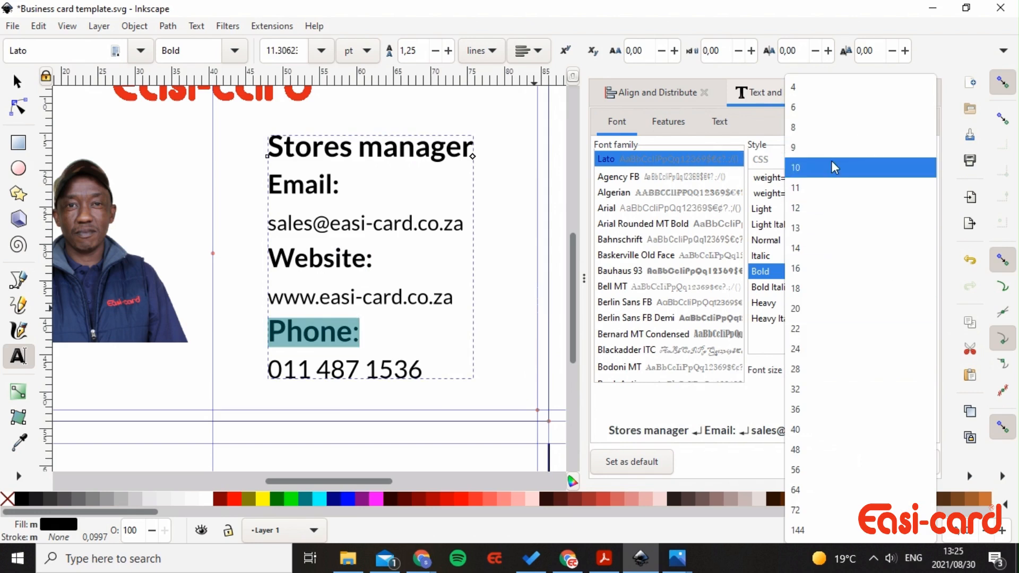
left_click(850, 167)
left_click(897, 462)
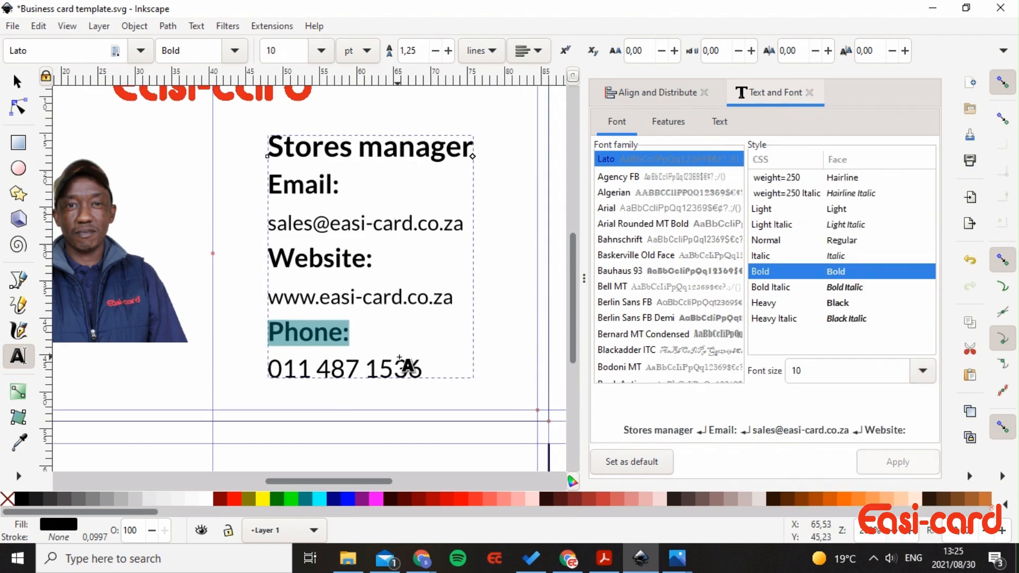
left_click(407, 366)
triple_click(381, 366)
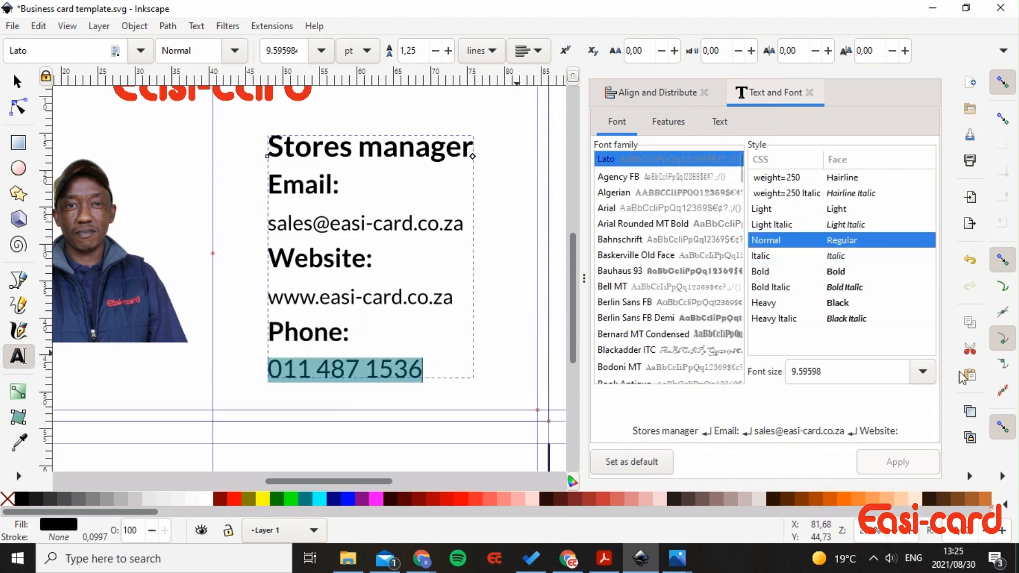
left_click(924, 379)
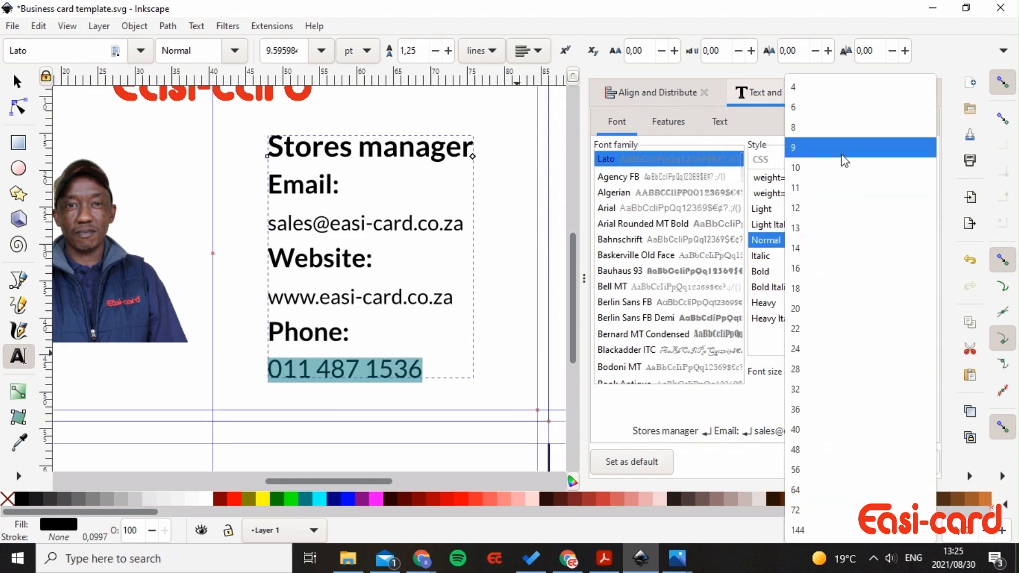
left_click(828, 128)
left_click(898, 461)
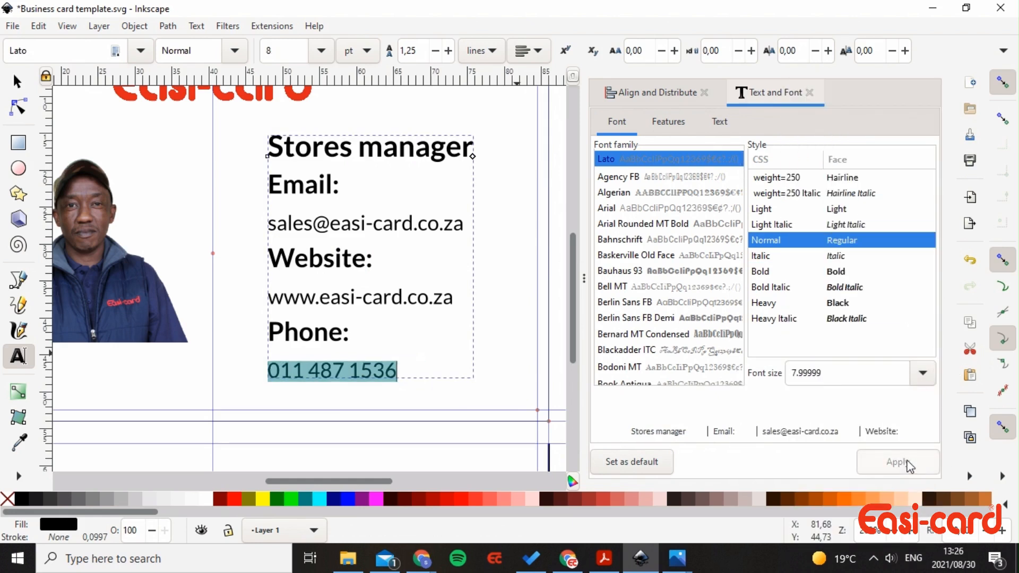
left_click_drag(269, 259, 373, 258)
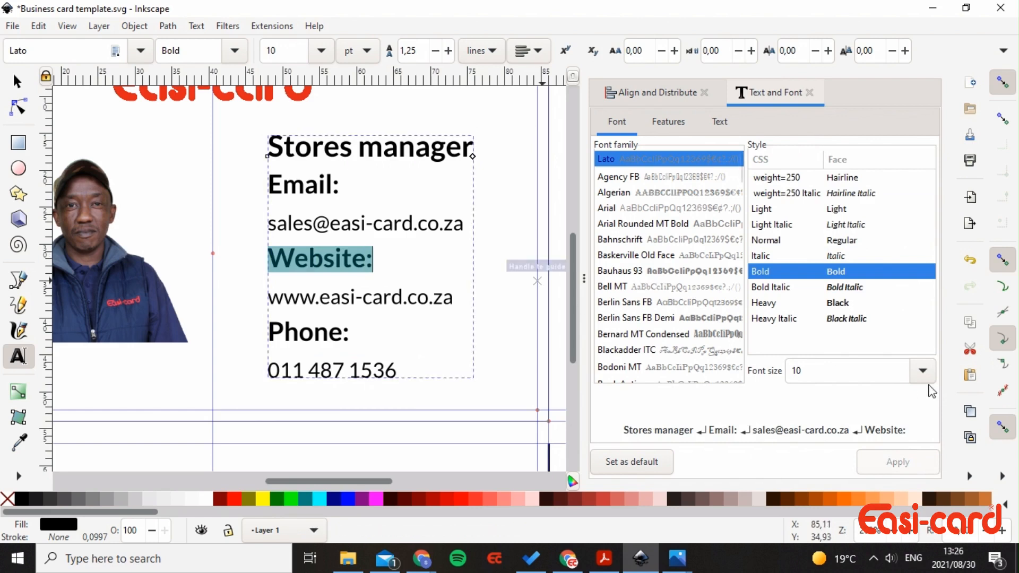
left_click(396, 252)
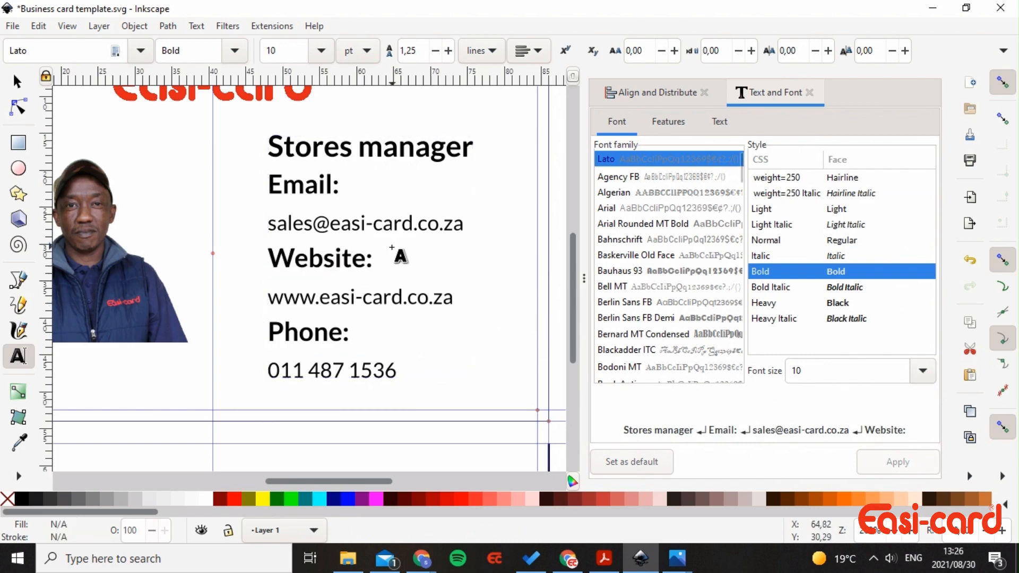
left_click(507, 280)
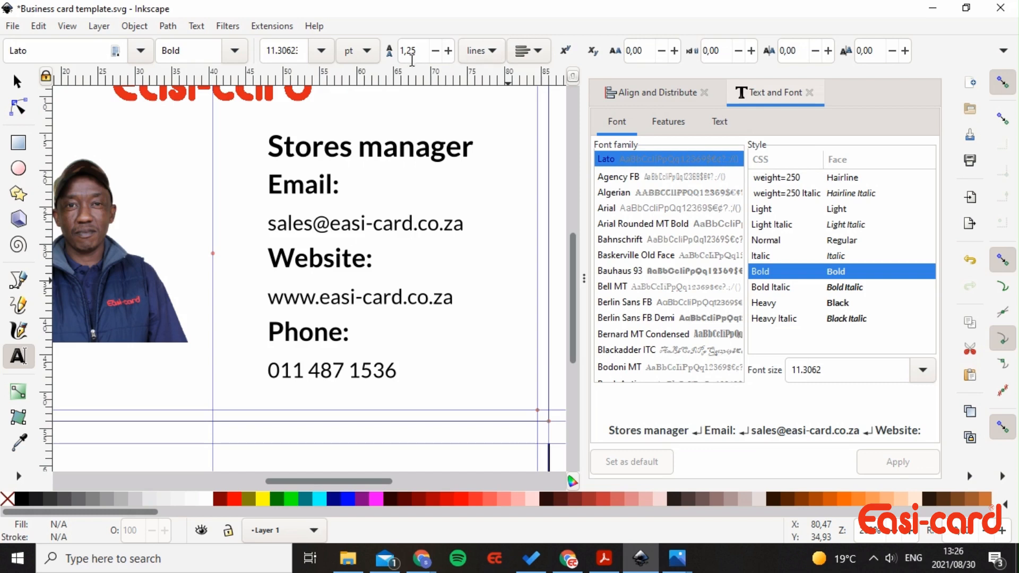
left_click(270, 27)
left_click(274, 31)
left_click(17, 82)
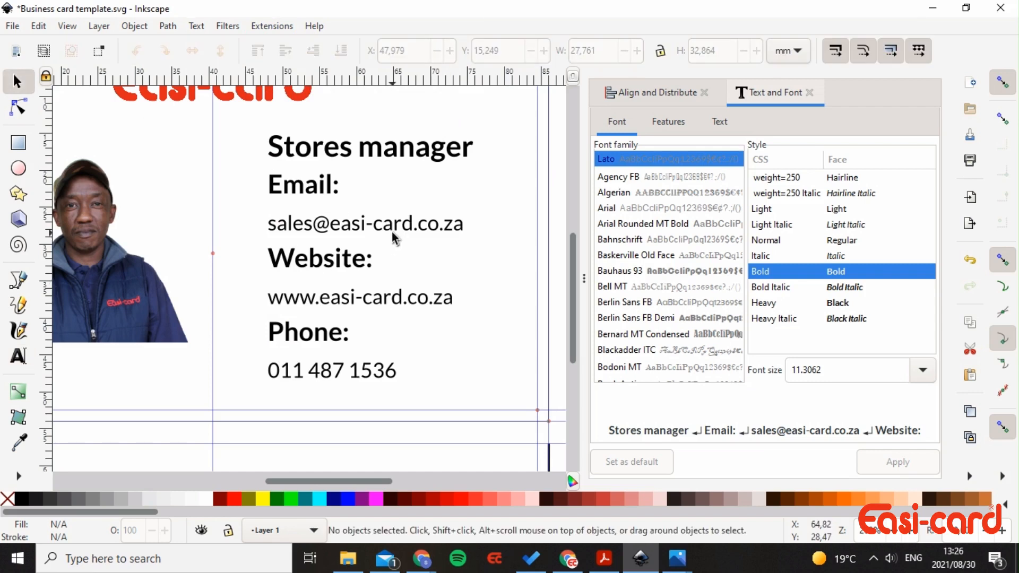
- Run Extensions > Text > Split text with Split: Lines, keeping the original text
left_click(262, 28)
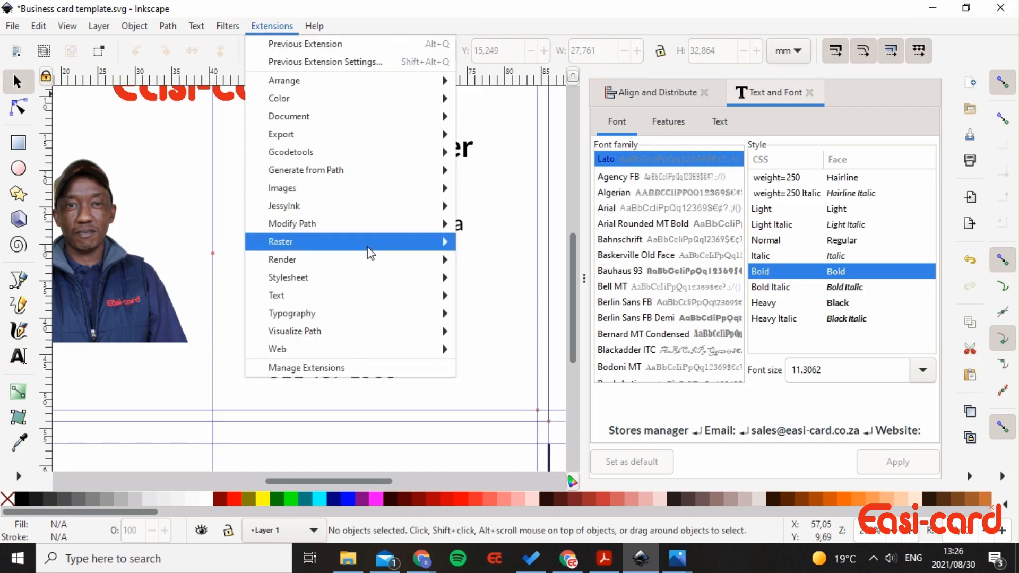
mouse_move(385, 291)
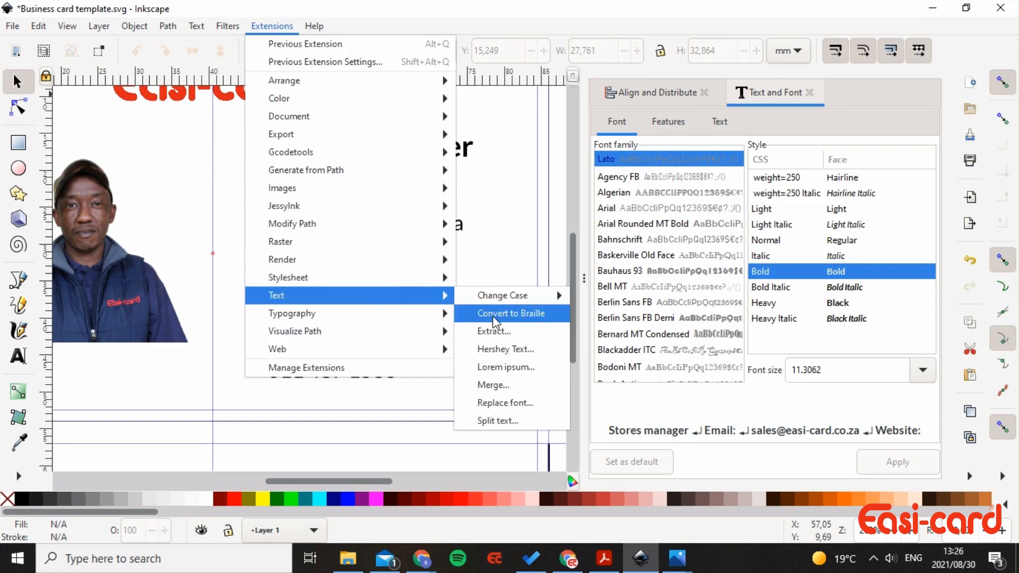
left_click(499, 421)
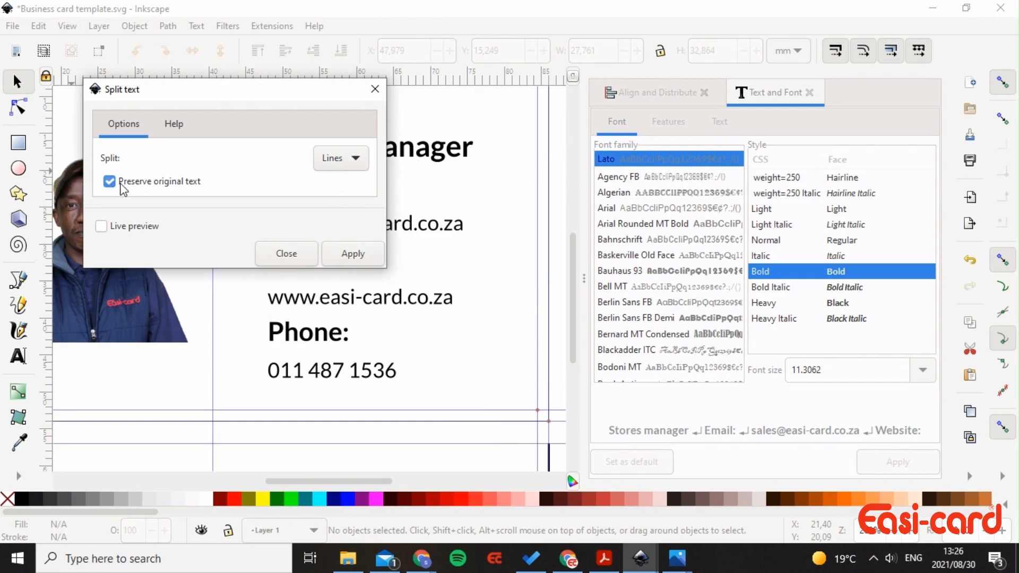
left_click(353, 158)
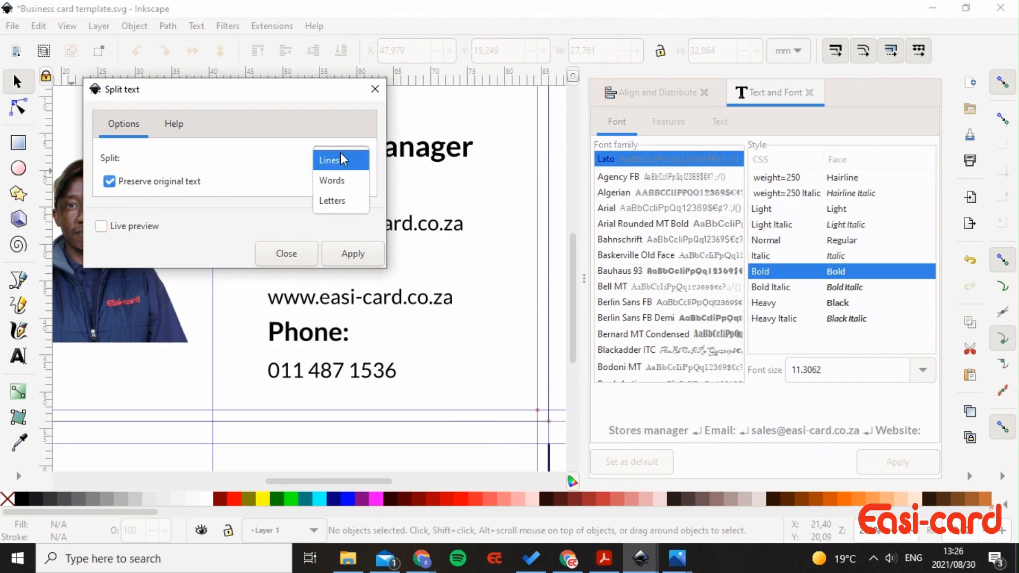
left_click(342, 159)
left_click(361, 257)
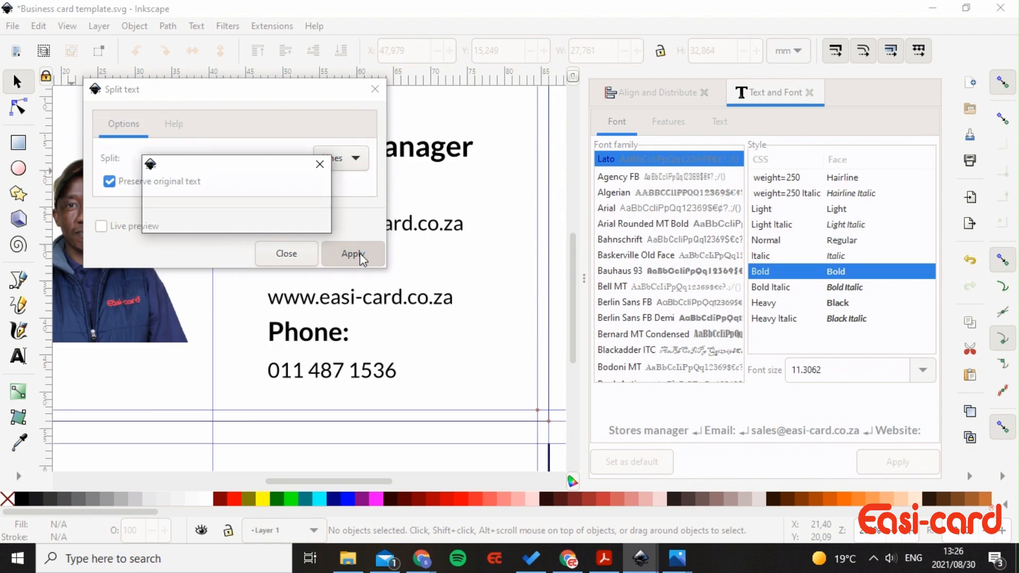
left_click(375, 89)
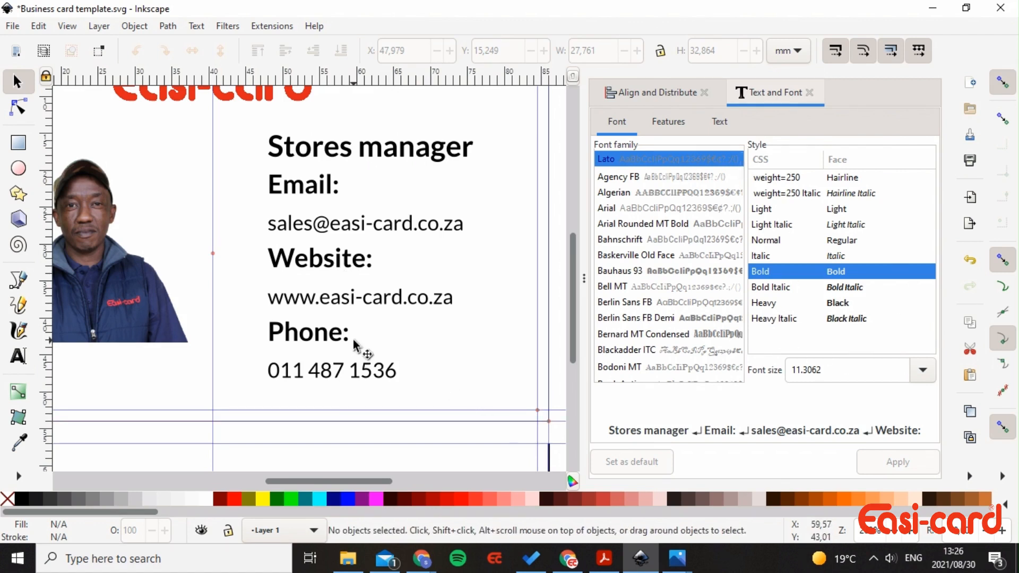
scroll(363, 340, "down", 4)
scroll(362, 340, "up", 2)
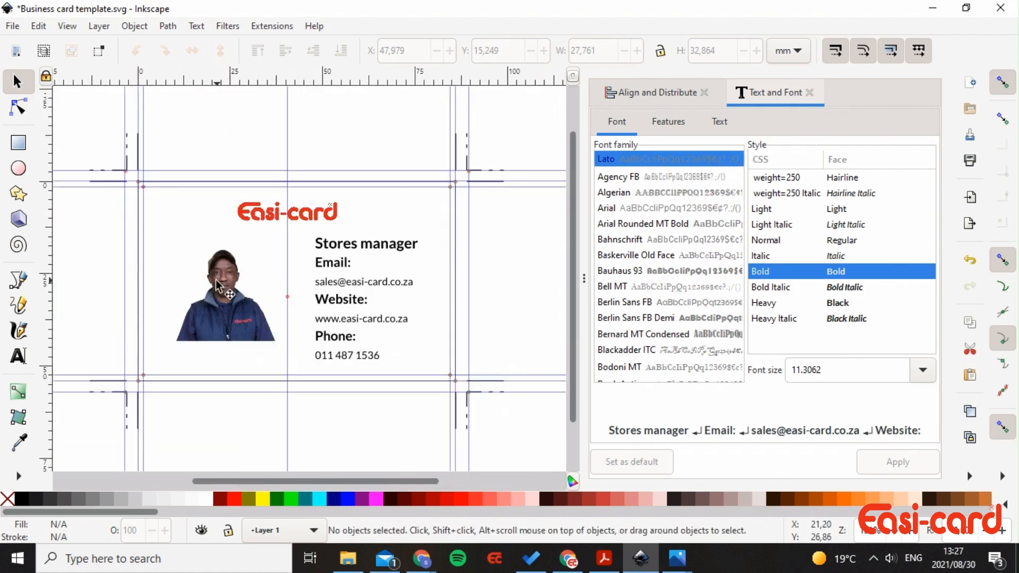
- Shift the photo slightly and delete the Easi-card logo from the card back
mouse_move(218, 286)
left_mouse_down()
mouse_move(195, 291)
mouse_move(221, 297)
left_mouse_up()
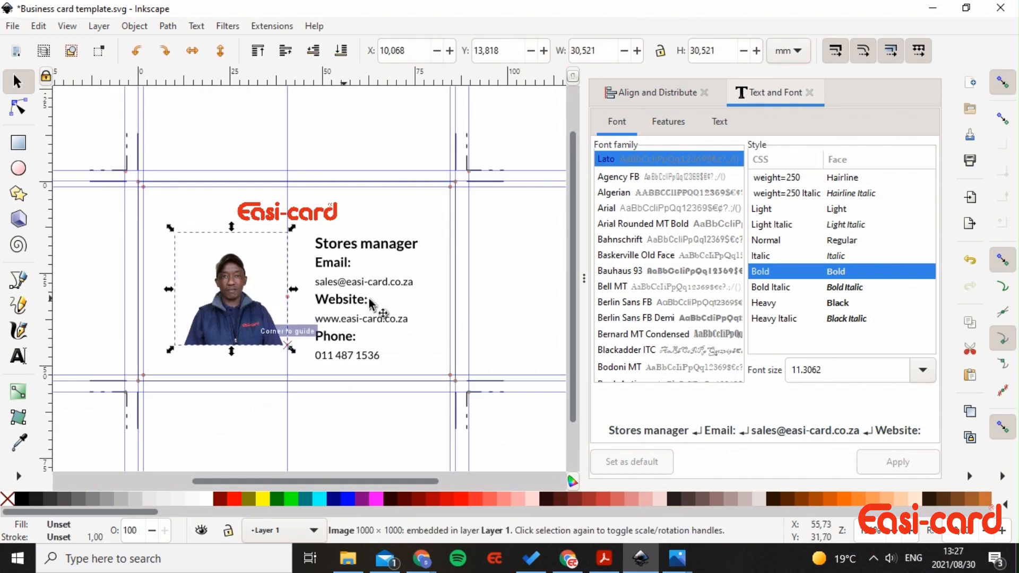
left_click(420, 317)
scroll(348, 318, "up", 1)
scroll(352, 321, "down", 1)
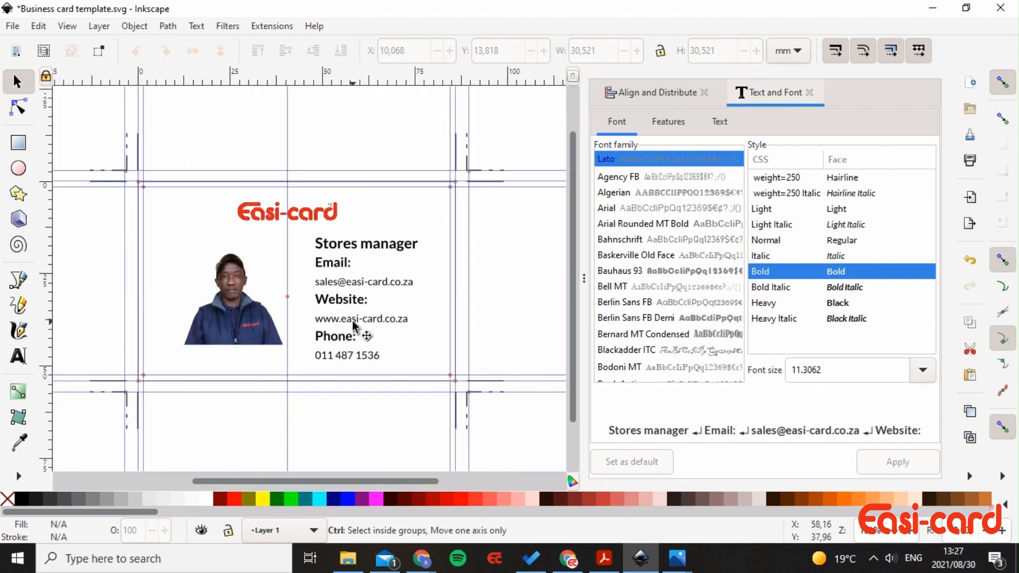
left_click(298, 214)
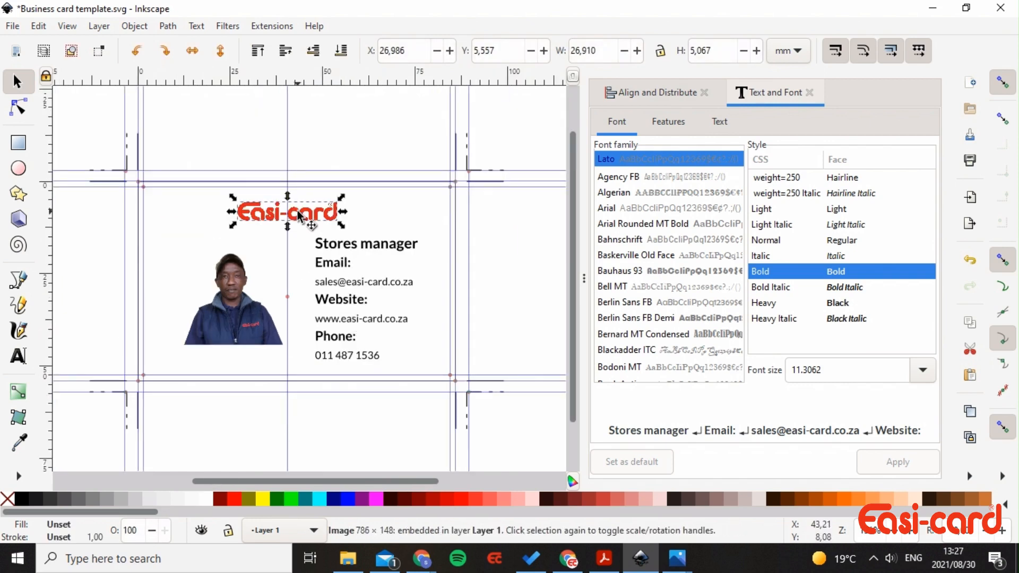
key("Delete")
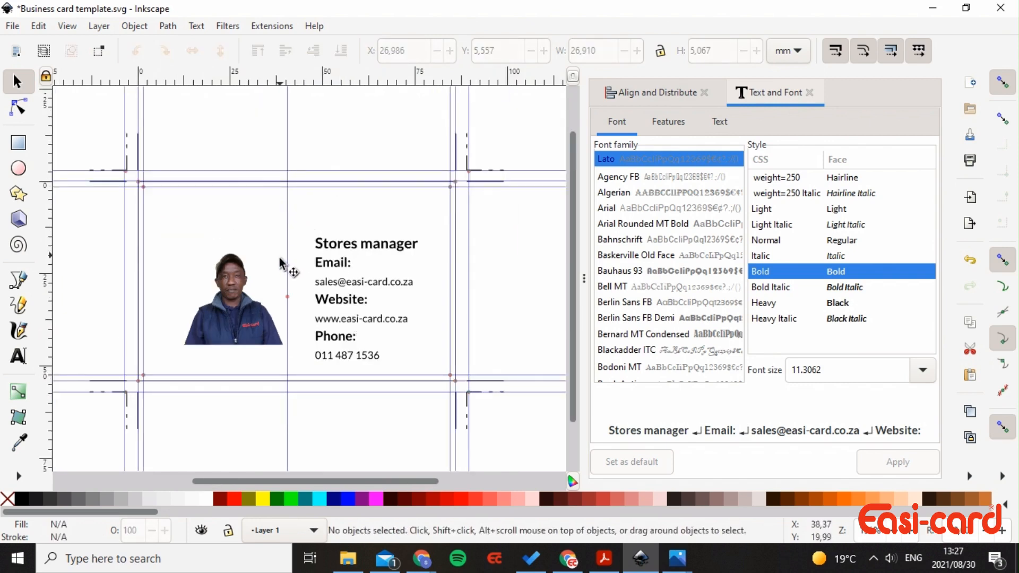
- Enlarge the photo to 34.963 mm square at X 5.625, Y 10.183, and nudge the text up
left_click_drag(247, 293, 231, 279)
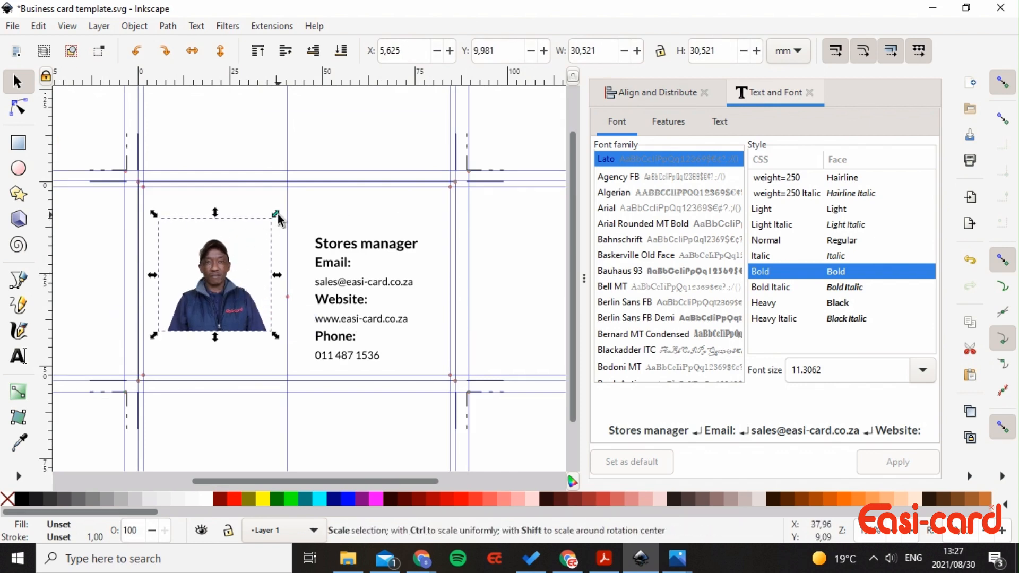
left_click_drag(276, 214, 301, 211)
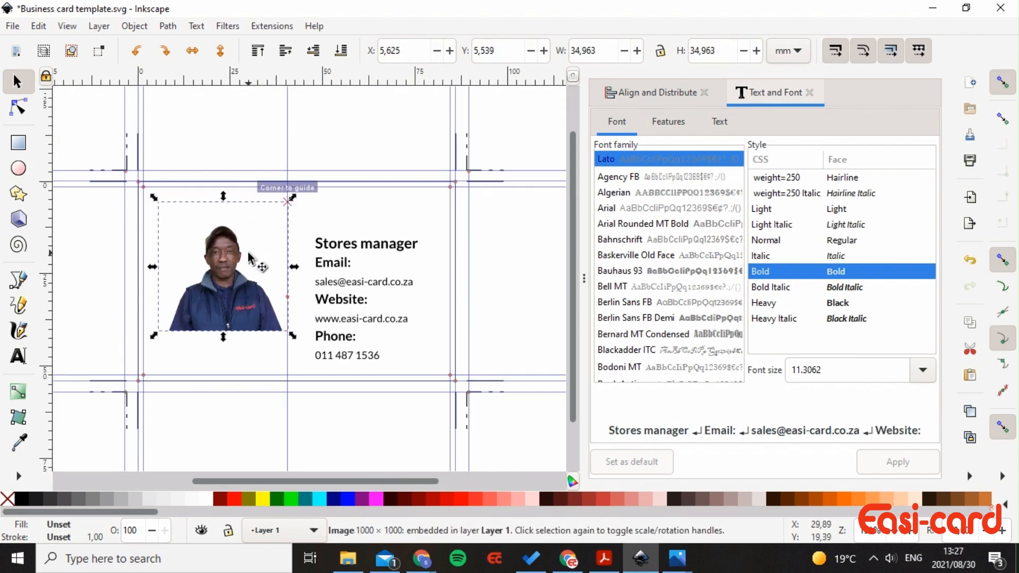
left_click_drag(246, 259, 246, 274)
left_click(378, 304)
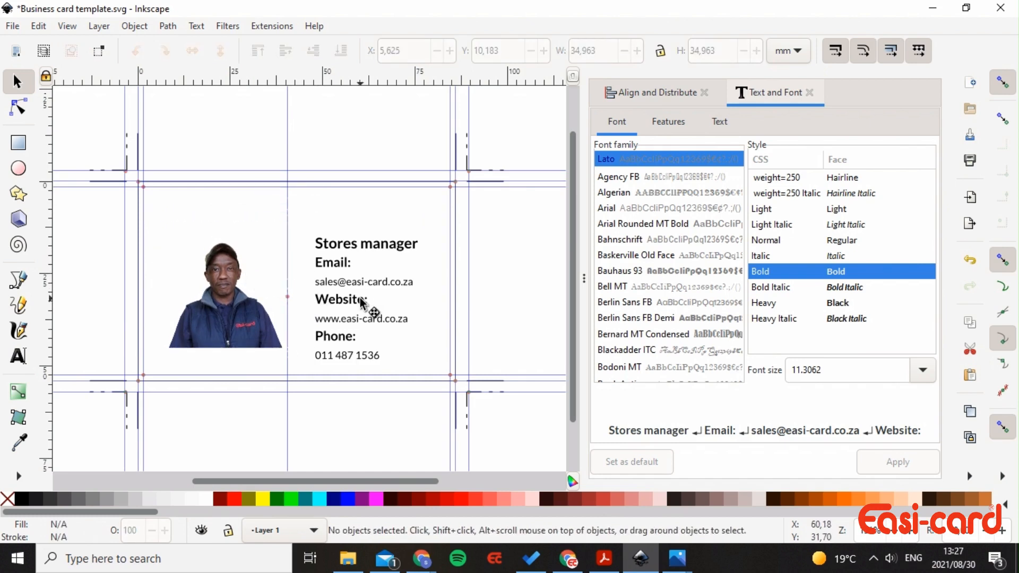
left_click_drag(359, 295, 359, 290)
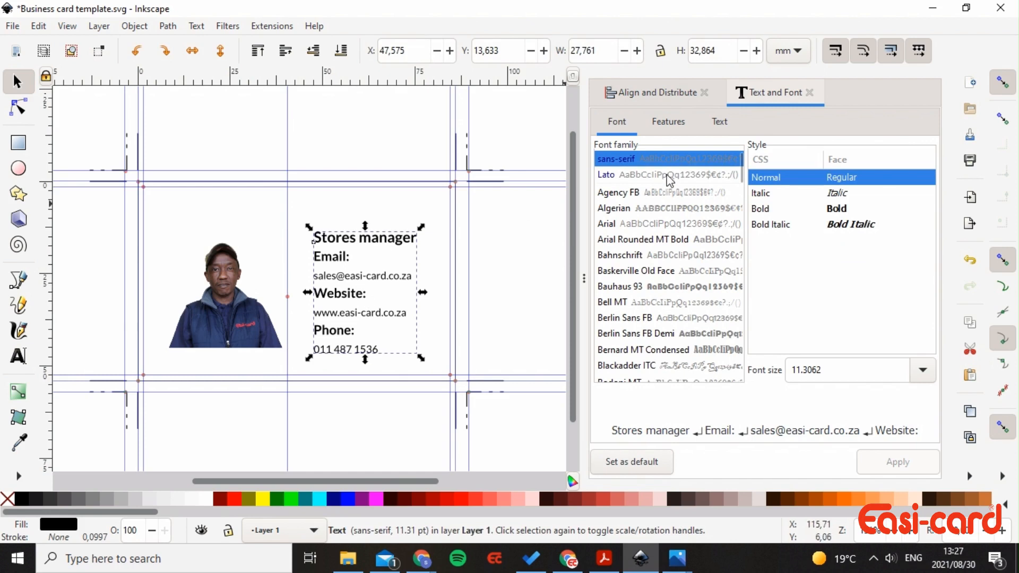
- Centre the contact text vertically on the page, right of the photo at X 47.293, Y 10.568 mm
key("ctrl+shift+a")
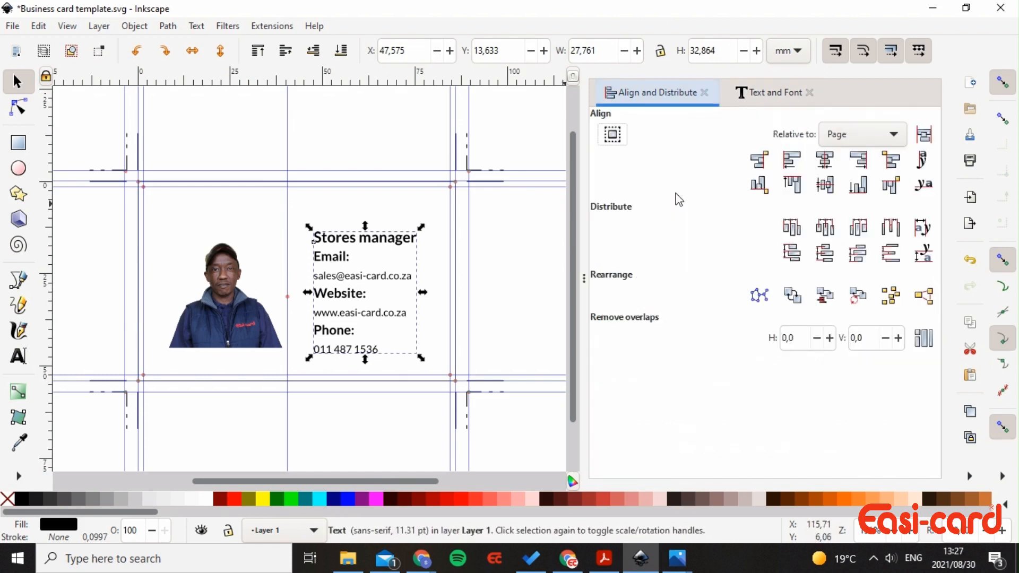
left_click(825, 159)
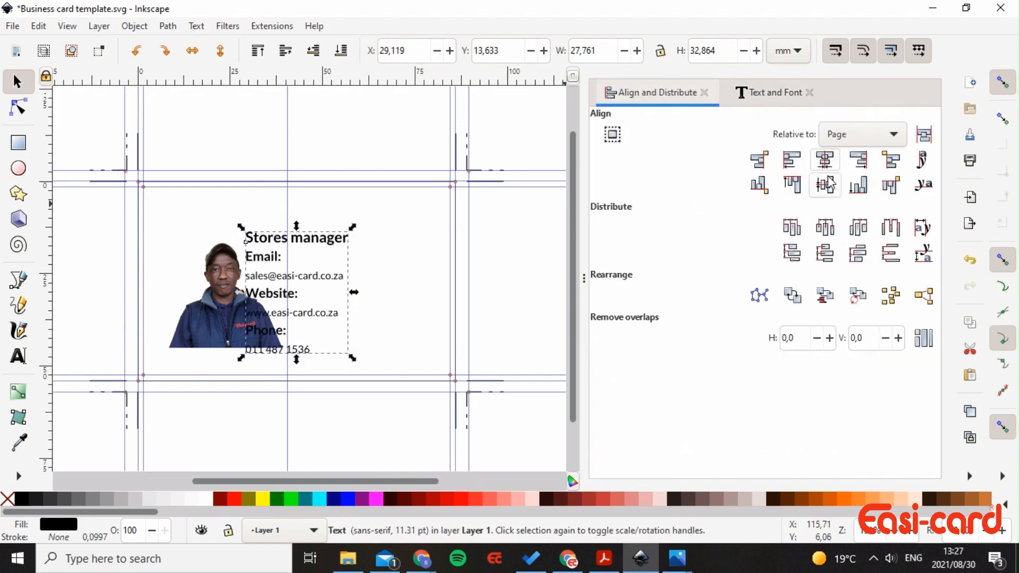
left_click(825, 184)
mouse_move(310, 280)
left_mouse_down()
mouse_move(378, 273)
mouse_move(356, 266)
left_mouse_up()
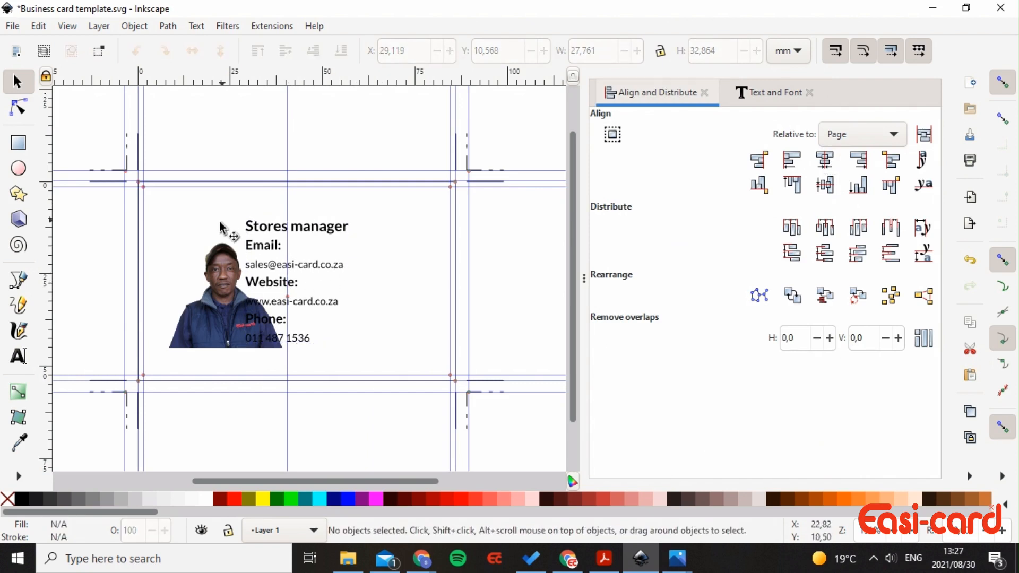
double_click(282, 265)
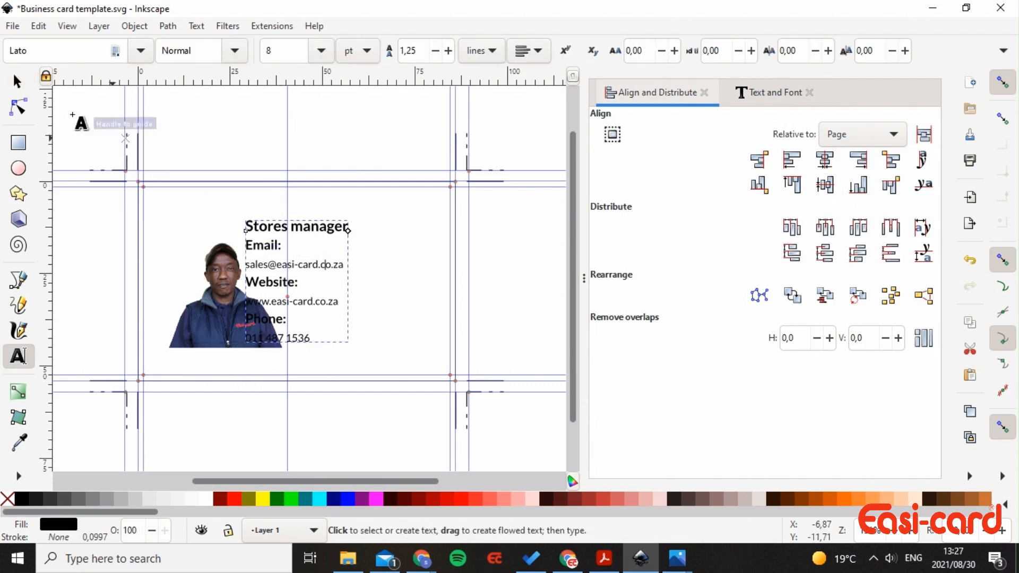
left_click(18, 81)
left_click_drag(306, 261, 397, 266)
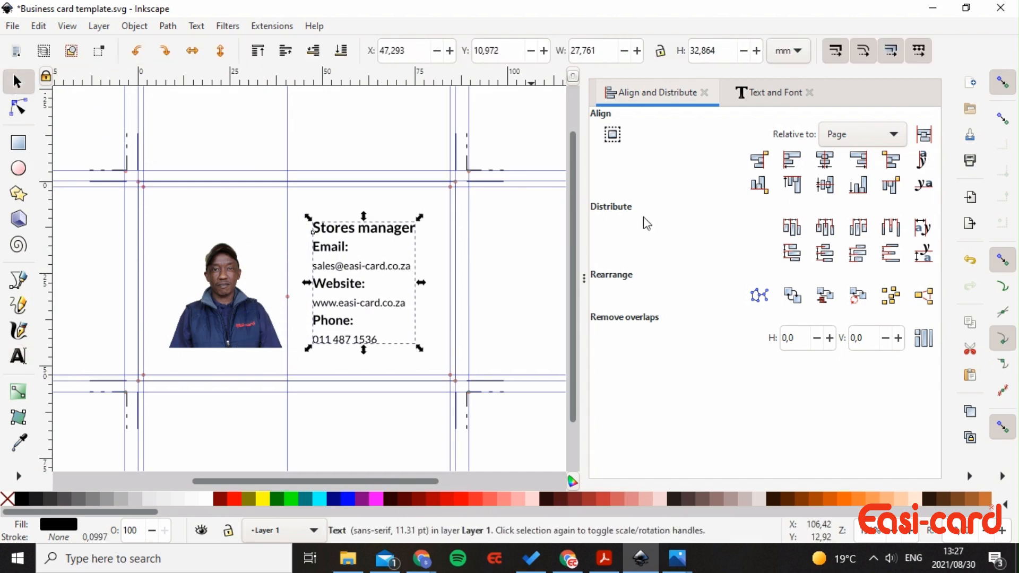
left_click(825, 185)
left_click(438, 332)
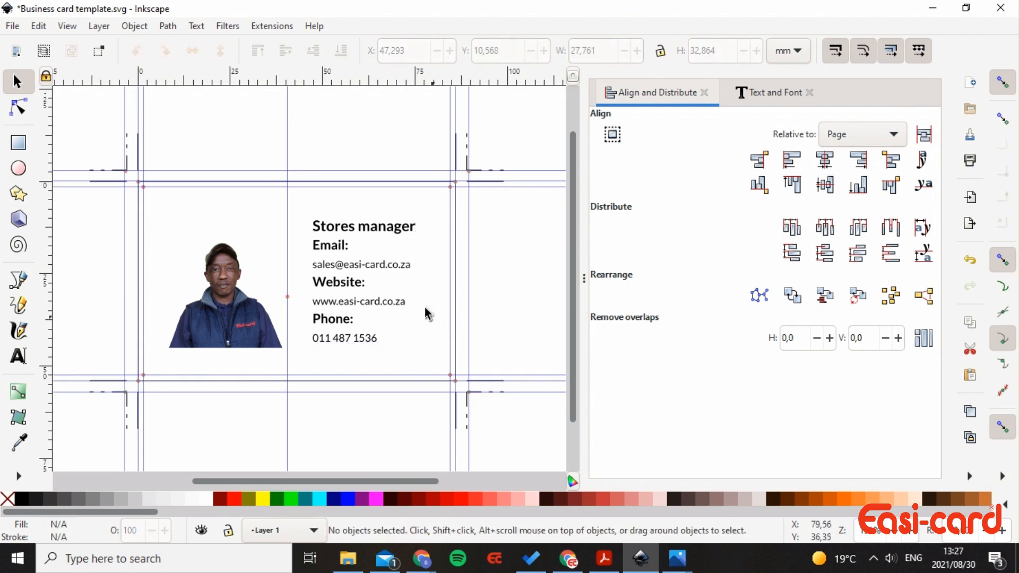
- Save a copy of the card as Business card back.svg in the Blogs folder
left_click(8, 28)
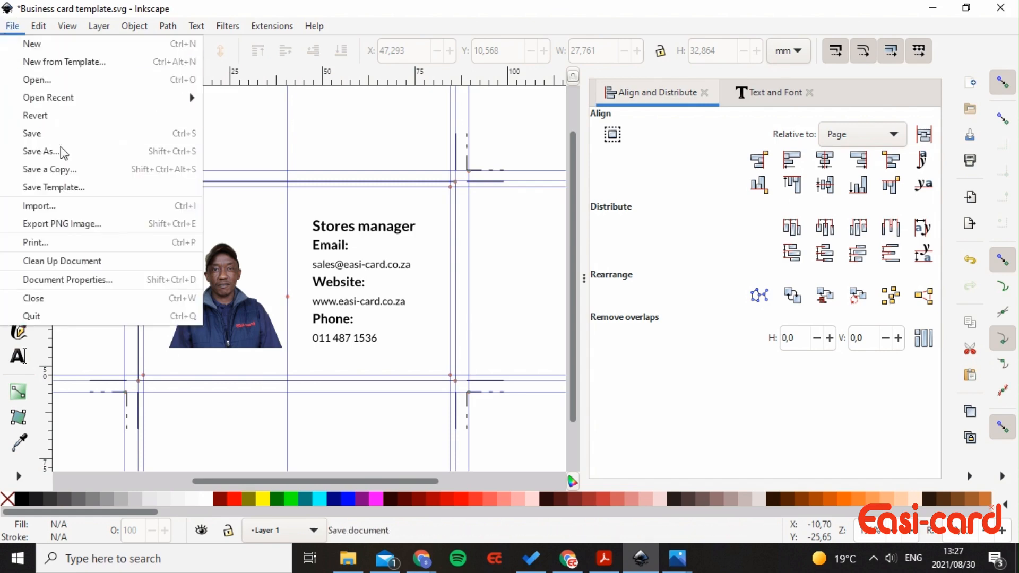
left_click(78, 153)
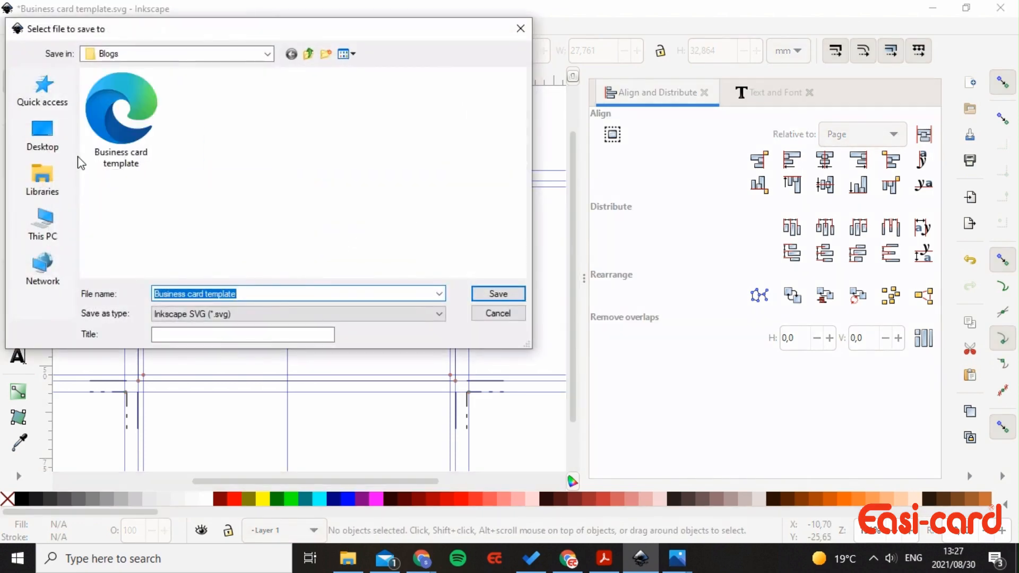
left_click(271, 293)
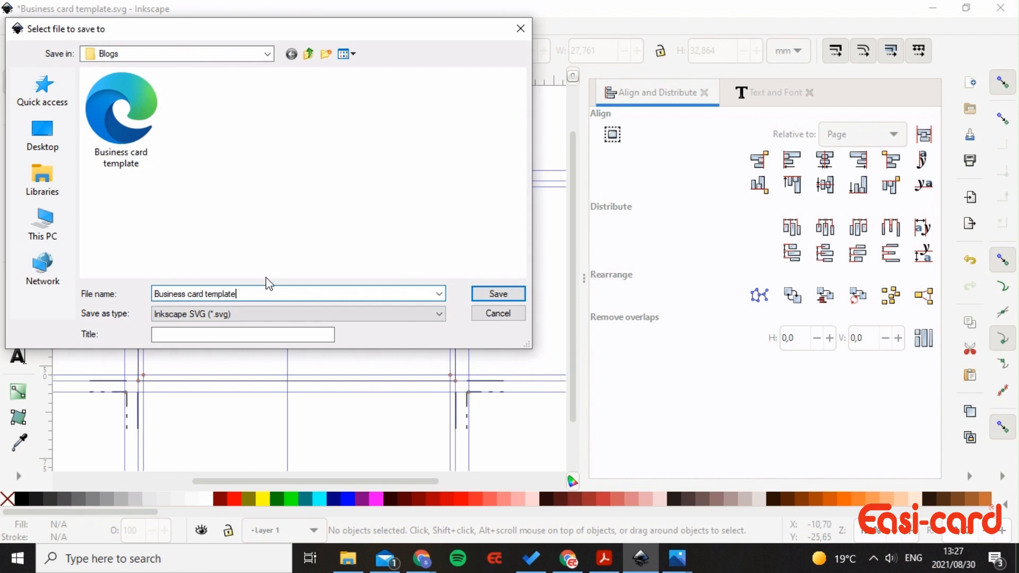
key("BackSpace")
key("BackSpace")
key("BackSpace")
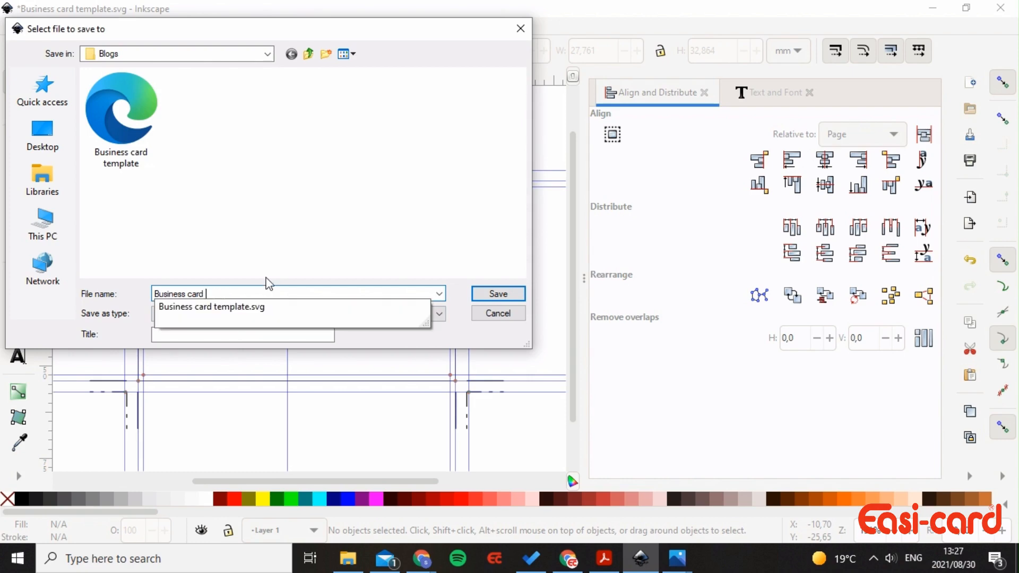
type("back")
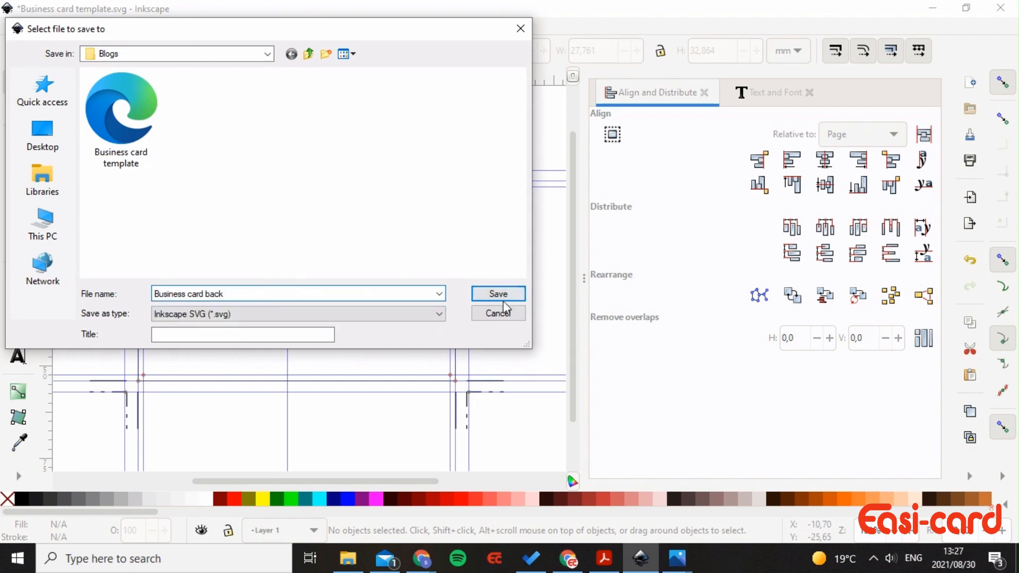
left_click(503, 298)
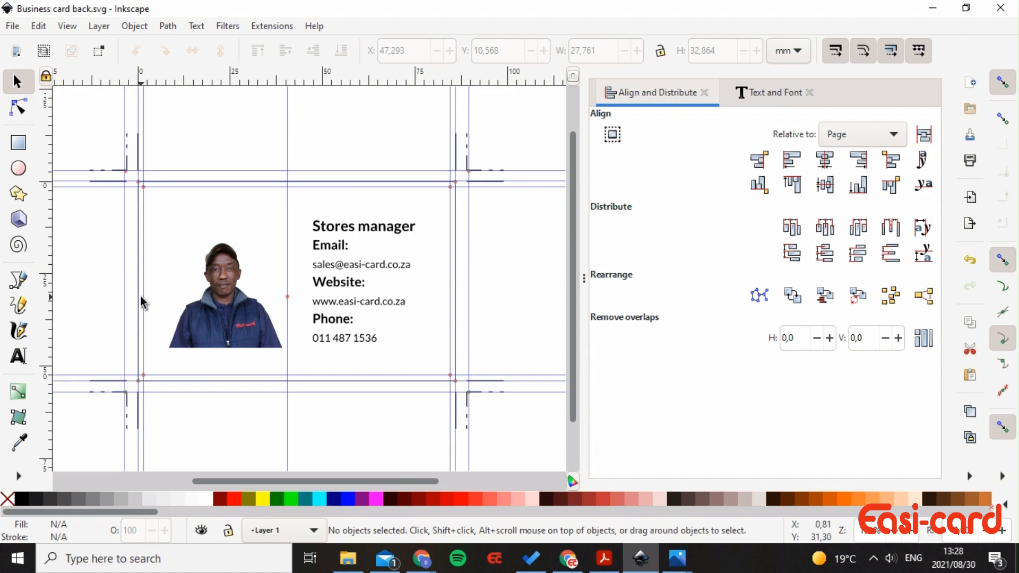
- Reopen Business card template.svg from recent files and fill its 93 × 60 mm black rectangle white
left_click(12, 28)
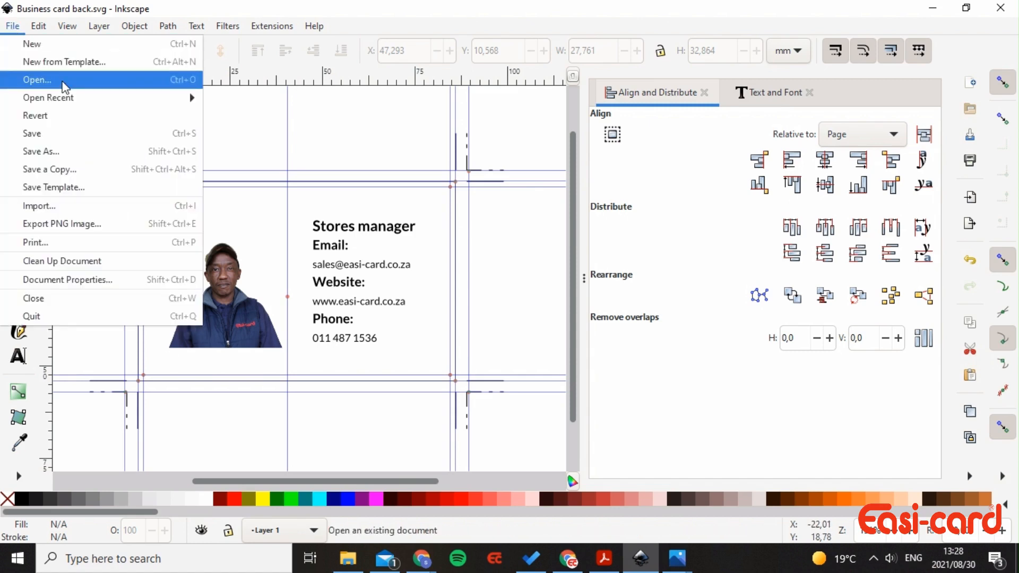
mouse_move(82, 100)
left_click(233, 99)
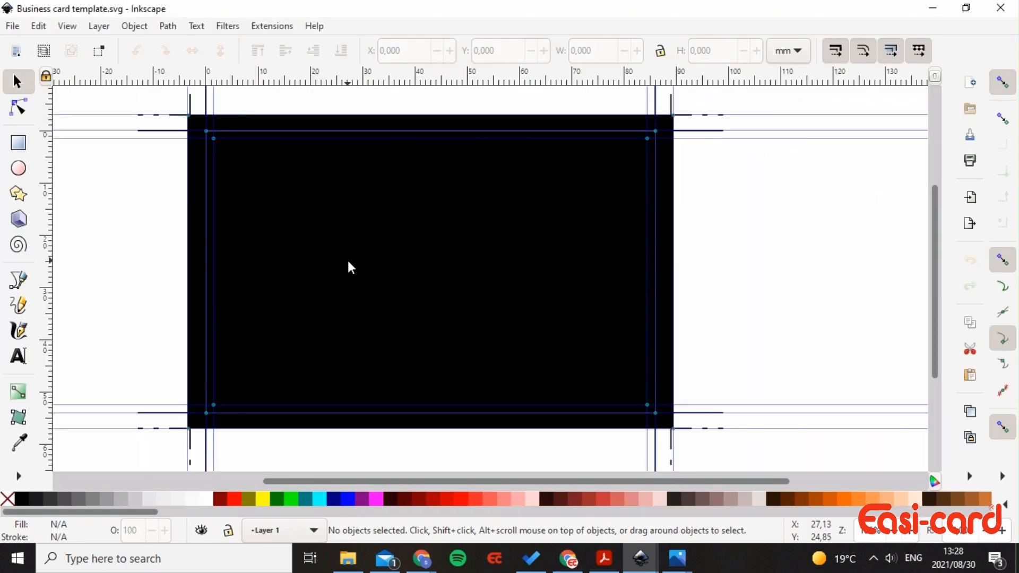
scroll(348, 262, "down", 1)
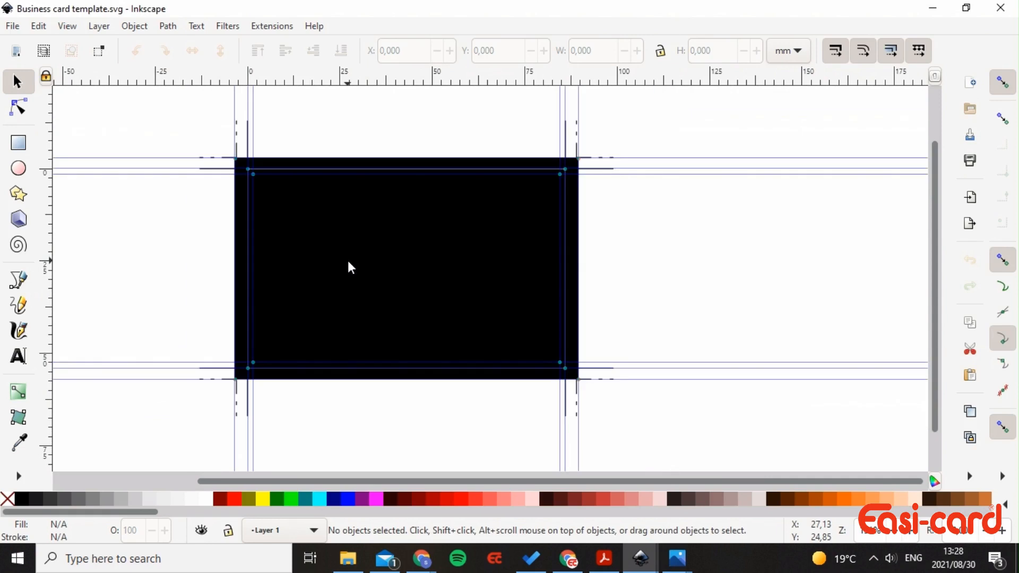
left_click(320, 215)
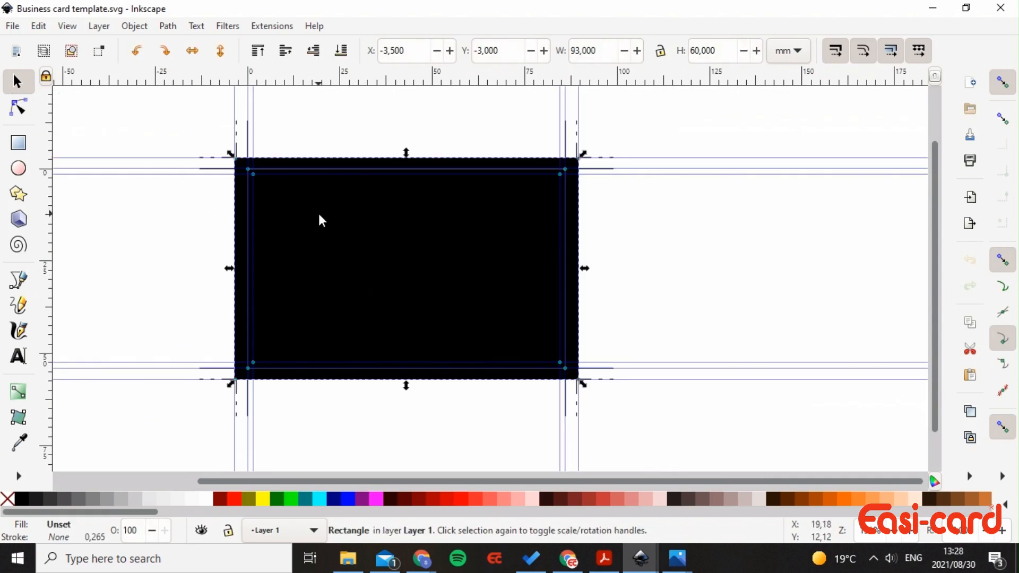
left_click(205, 500)
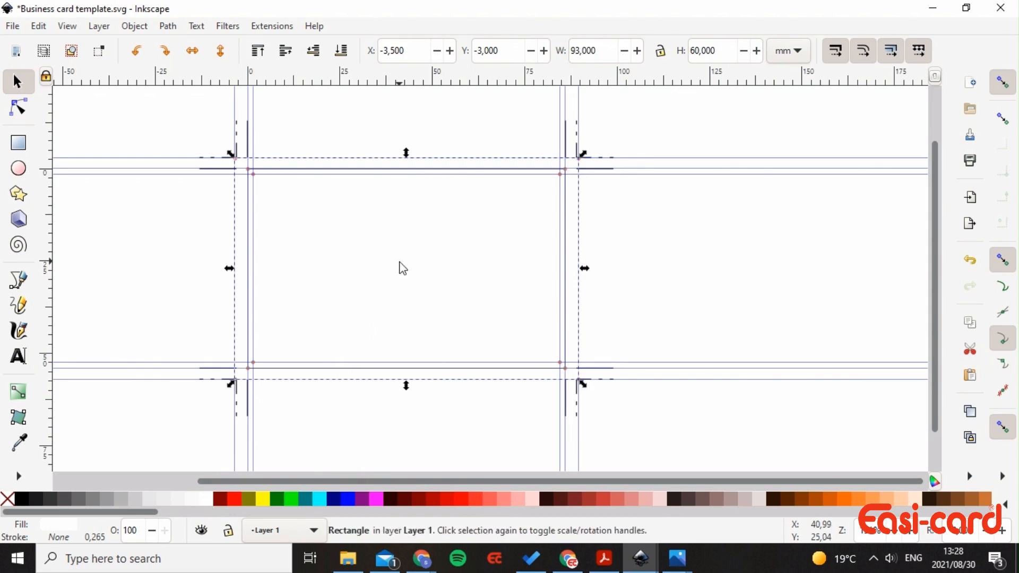
- Copy the red Easi-card logo from Photos and paste it onto the white card template
mouse_move(677, 558)
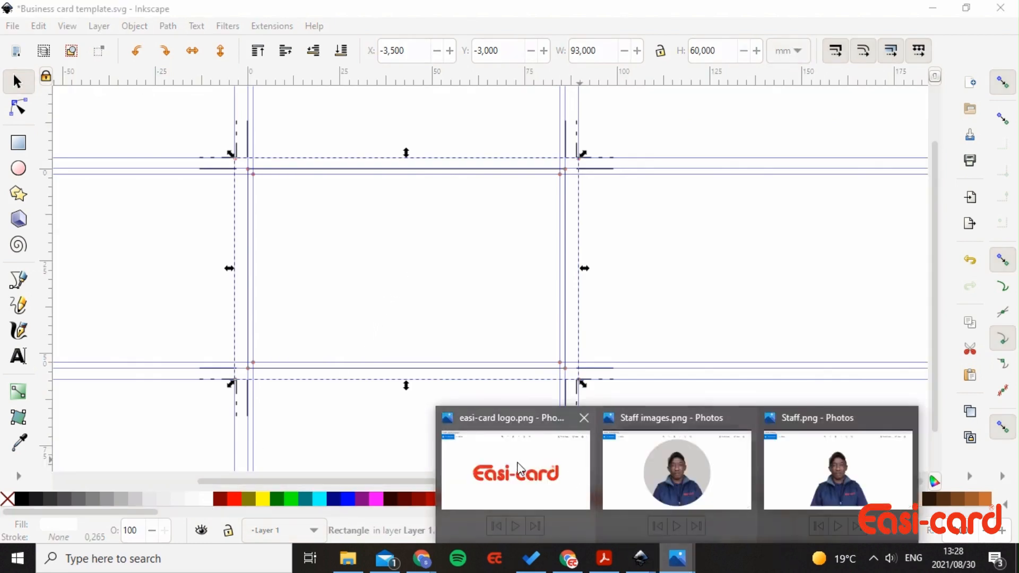
left_click(520, 470)
right_click(616, 315)
left_click(656, 272)
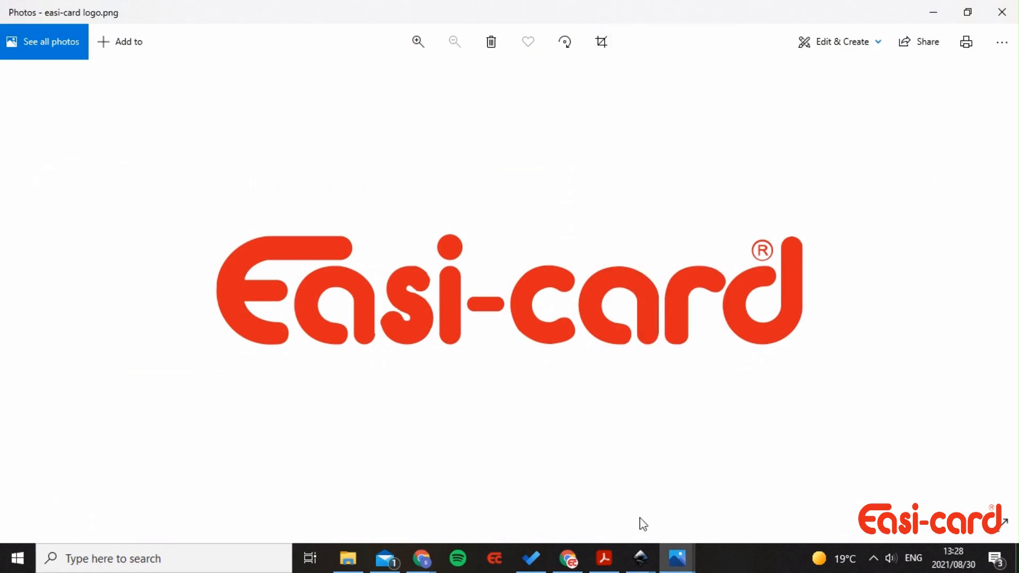
left_click(640, 562)
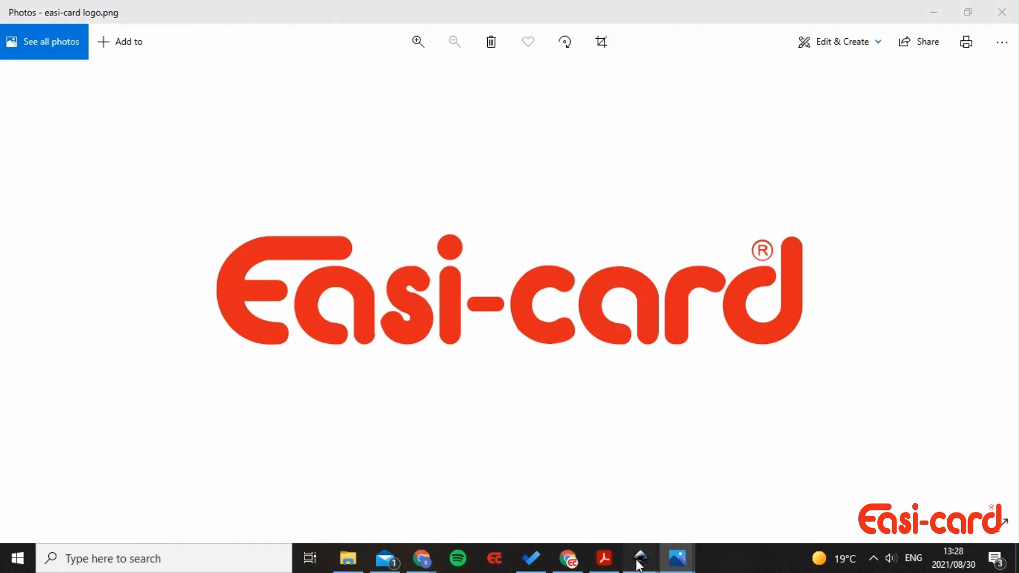
left_click(723, 485)
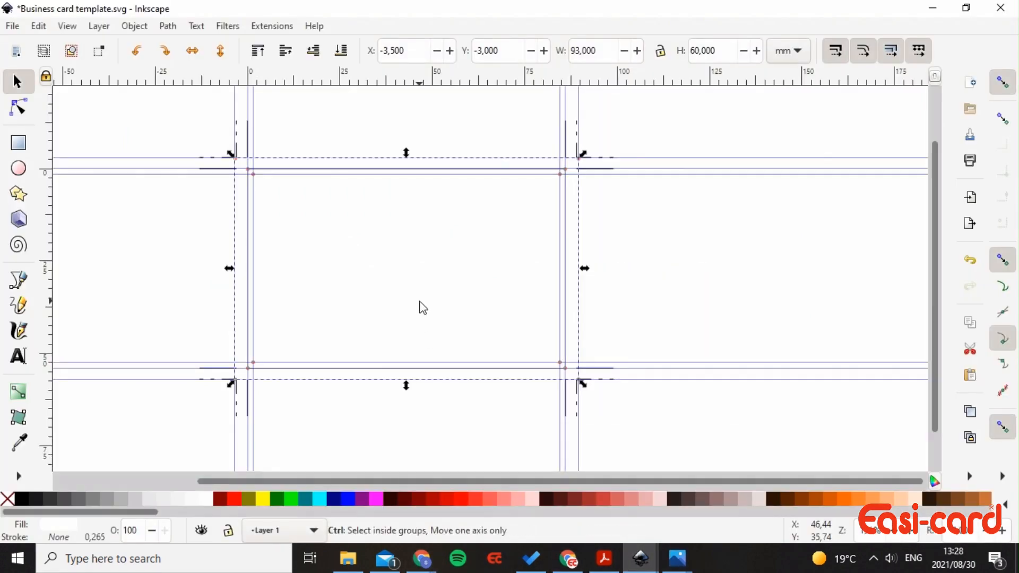
key("ctrl+v")
- Scale the pasted logo to 75.568 × 14.229 mm across the card
scroll(396, 294, "down", 2, "ctrl")
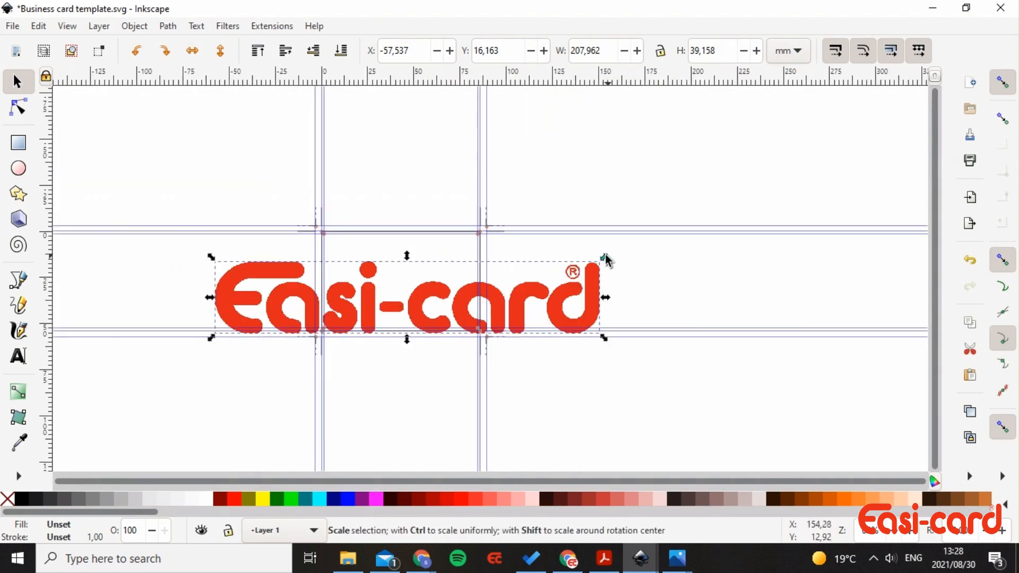
left_click_drag(606, 256, 421, 277)
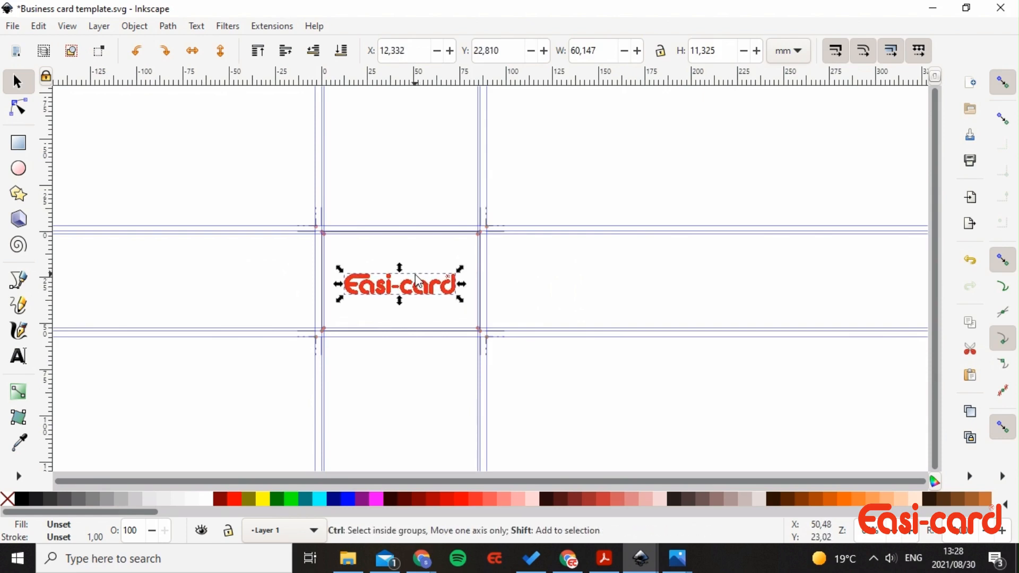
scroll(419, 281, "up", 3)
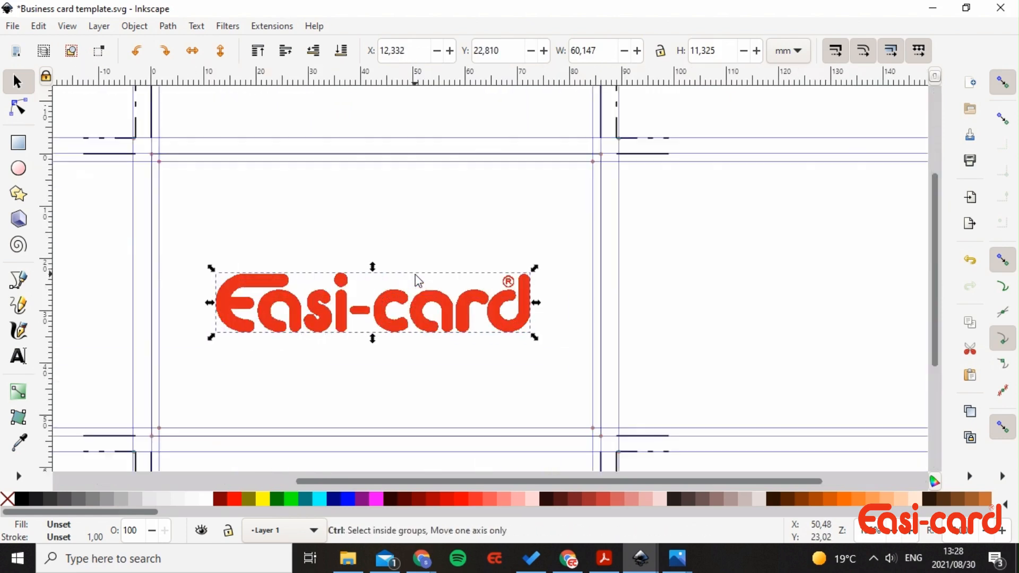
mouse_move(402, 306)
left_mouse_down()
mouse_move(420, 292)
mouse_move(409, 299)
left_mouse_up()
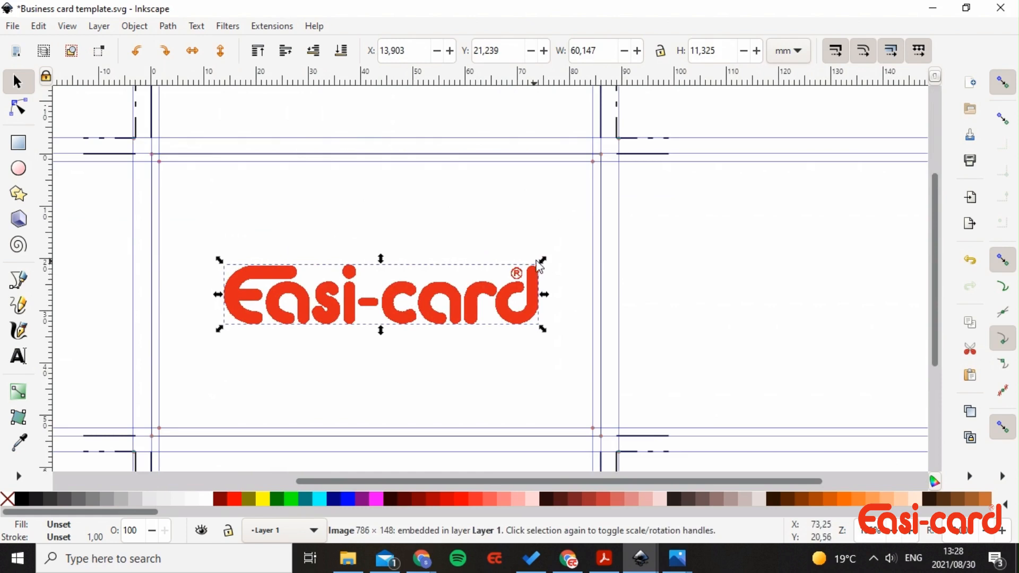
left_click_drag(541, 260, 582, 237)
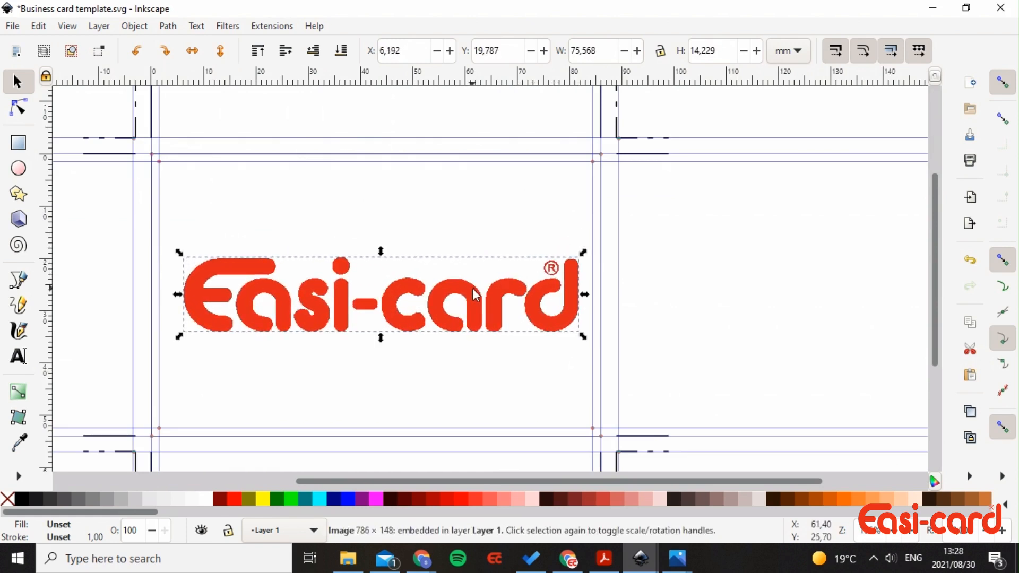
left_click_drag(474, 295, 466, 296)
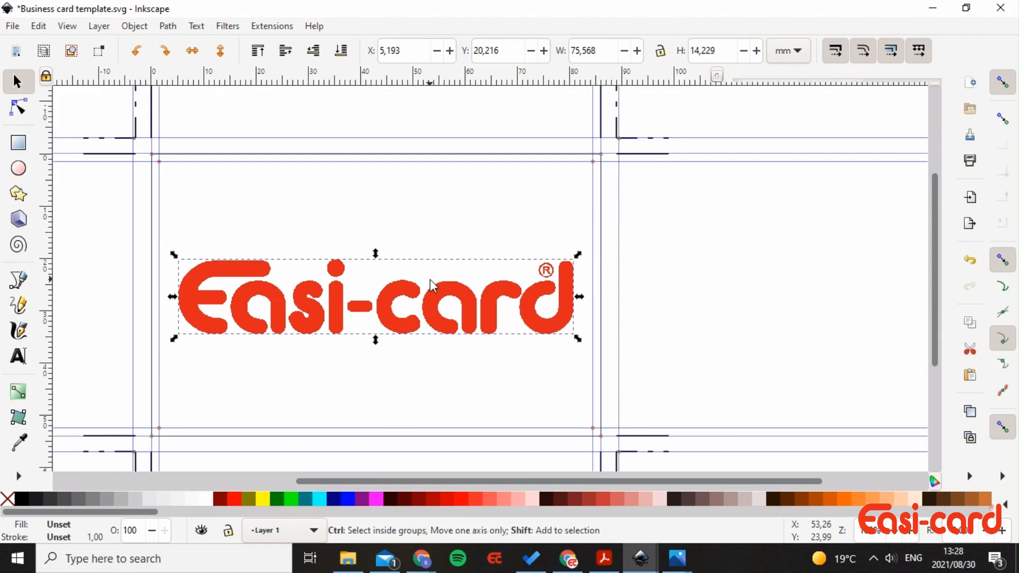
- Centre the logo on both page axes with Align and Distribute relative to Page
key("ctrl+shift+a")
left_click(825, 159)
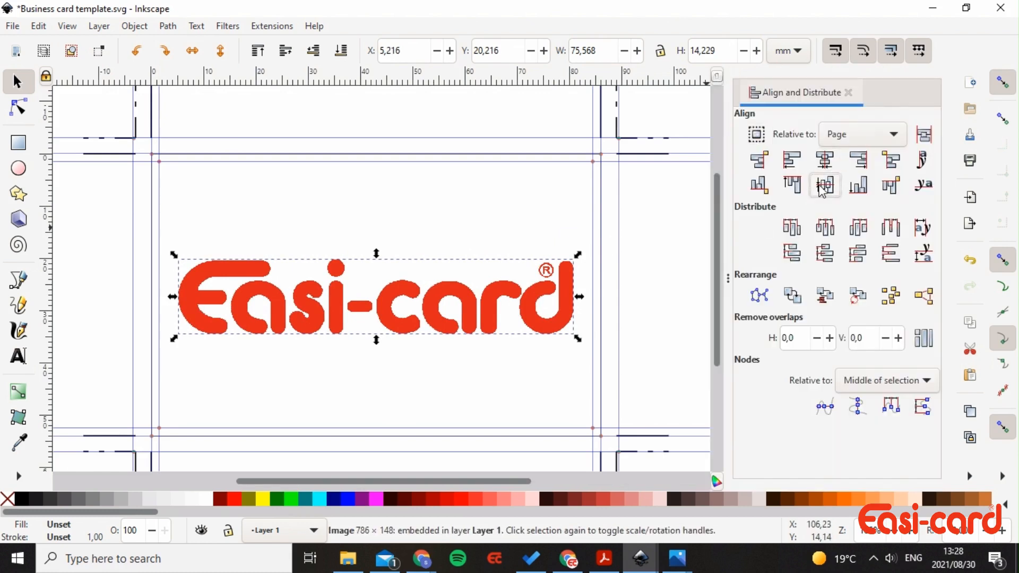
left_click(825, 184)
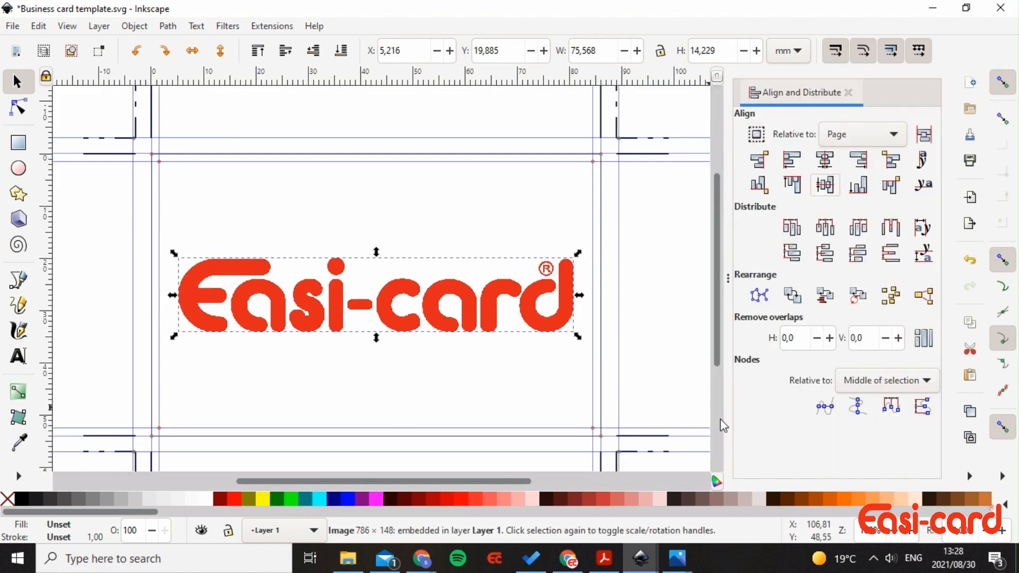
left_click(492, 183)
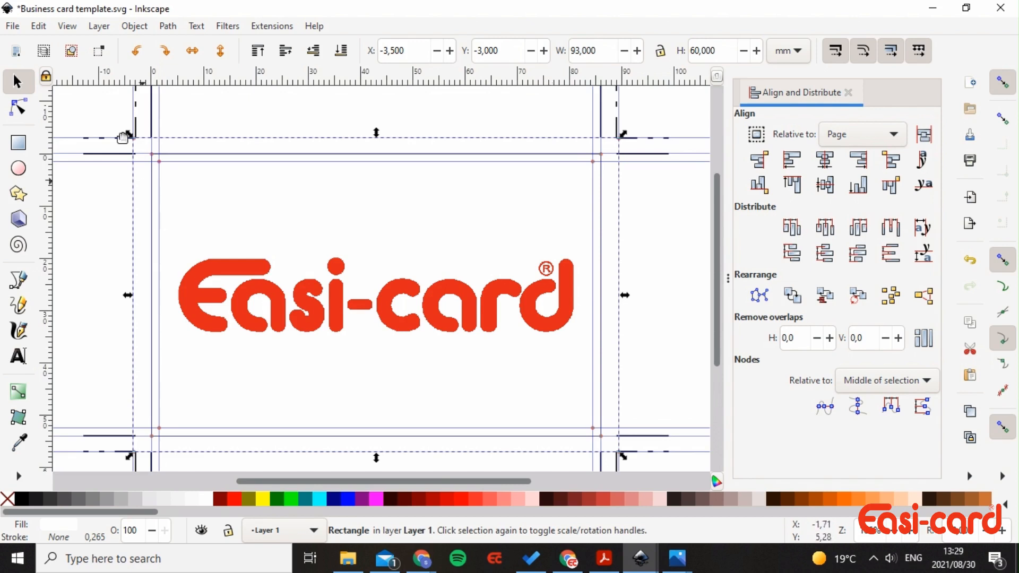
- Save a copy of the logo card as Business card front.svg in the Blogs folder
left_click(13, 26)
left_click(104, 152)
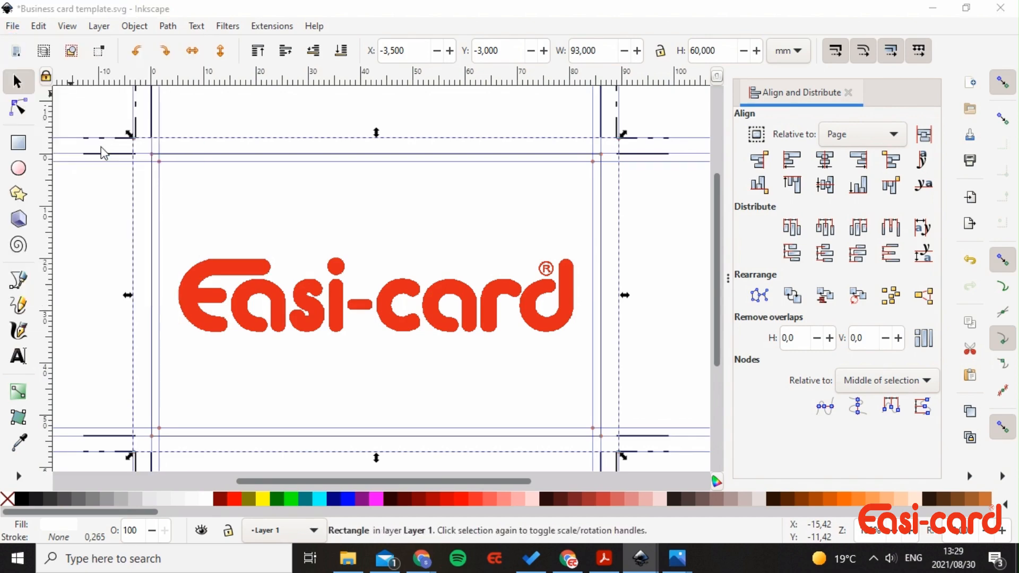
left_click(278, 295)
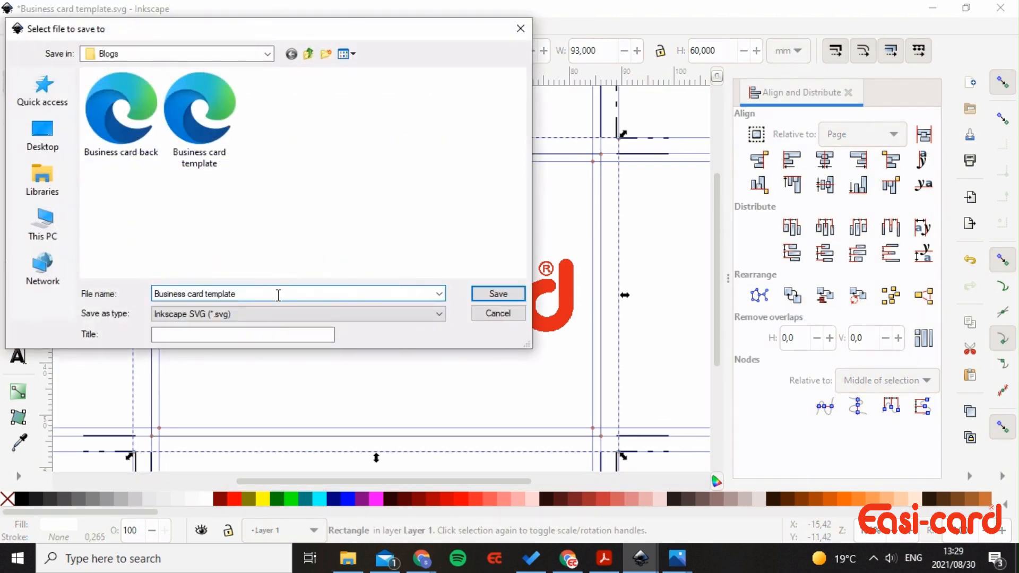
key("BackSpace")
key("BackSpace")
key("BackSpace")
key("BackSpace")
key("BackSpace")
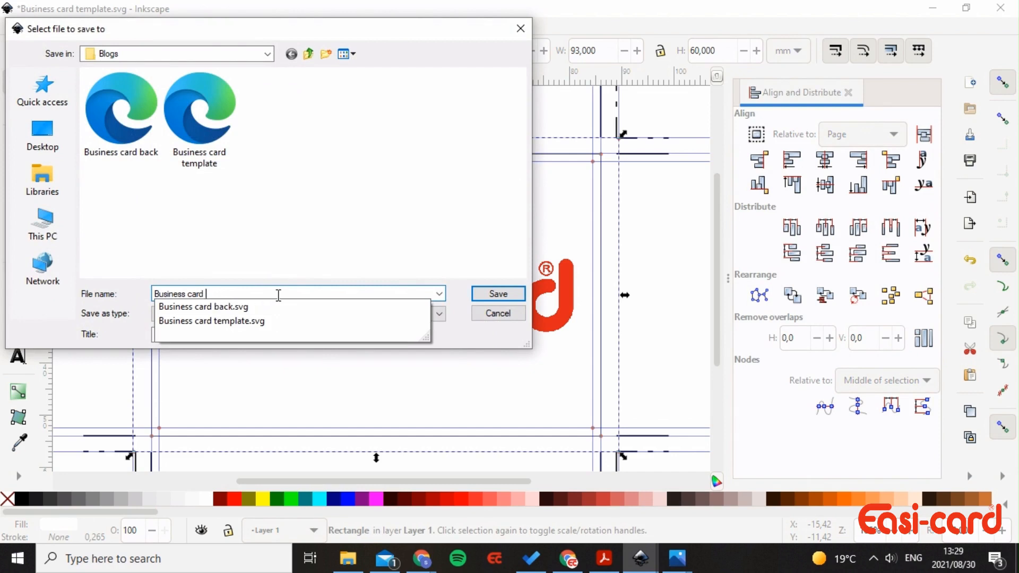
type("front")
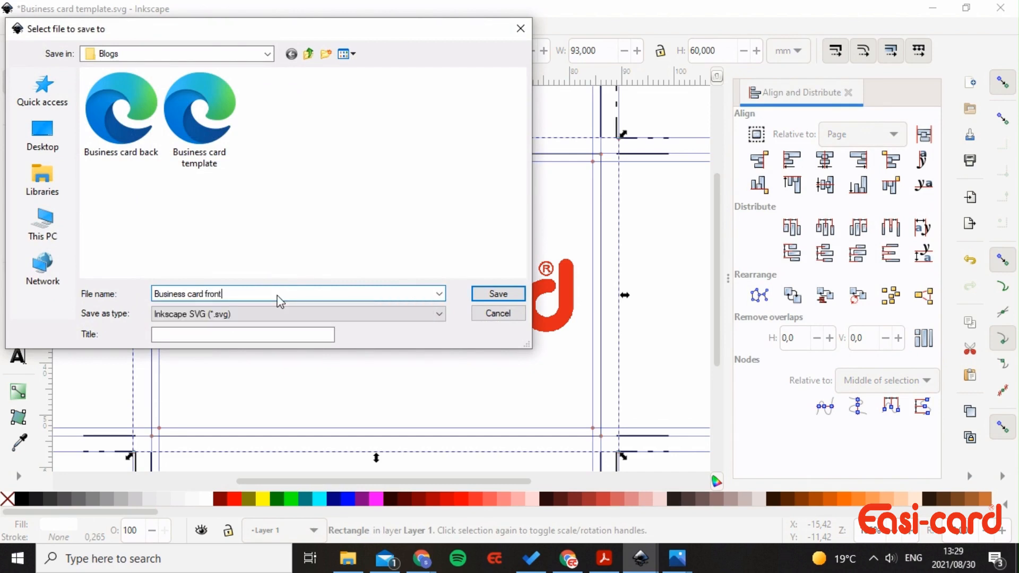
key("ctrl+a")
key("Return")
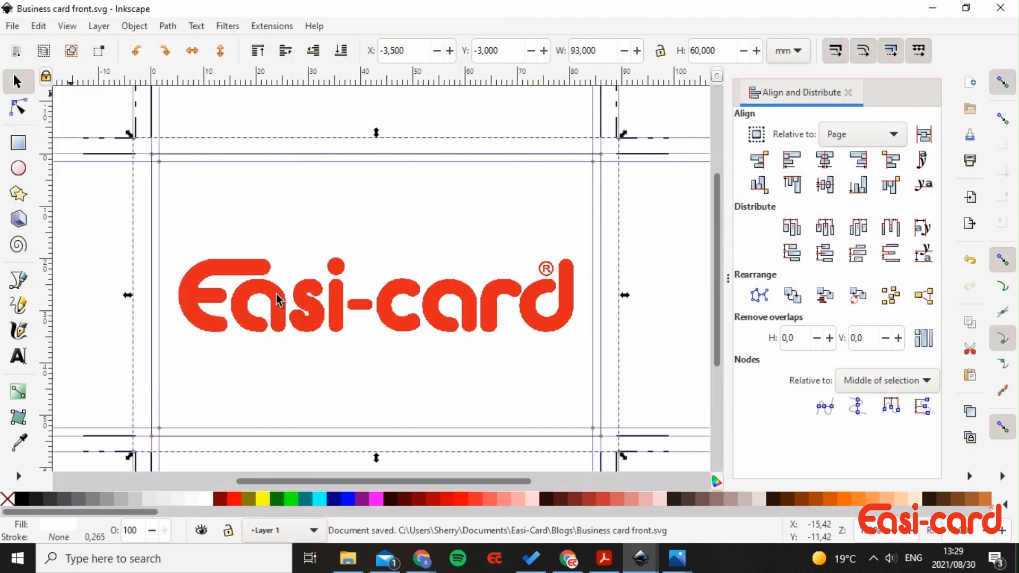